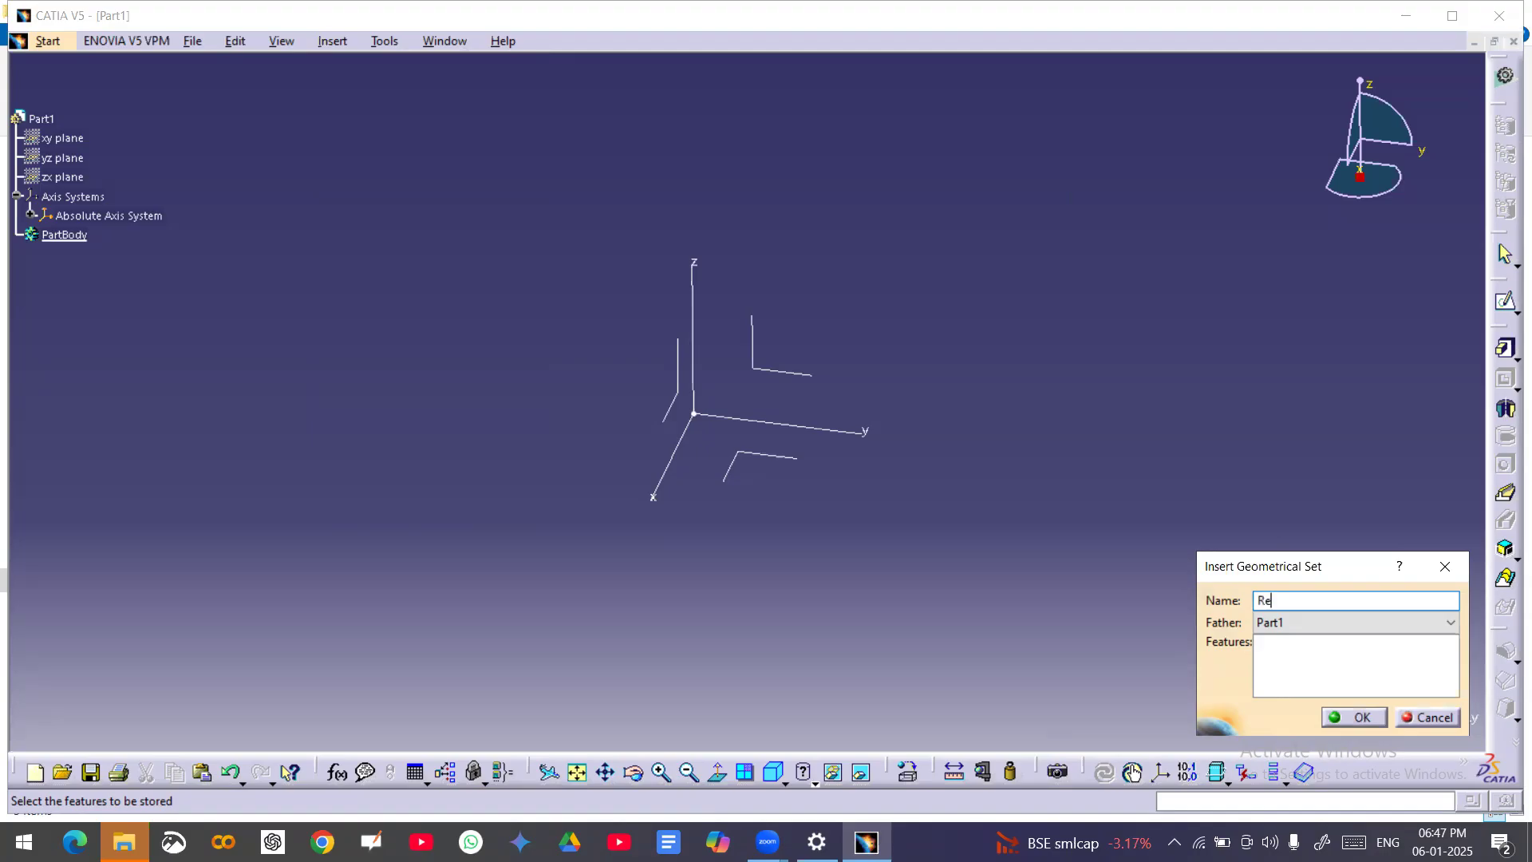
Insert a geometrical set named Reference under Part1
{"action": "type", "text": "nce"}
{"action": "key", "text": "Return"}
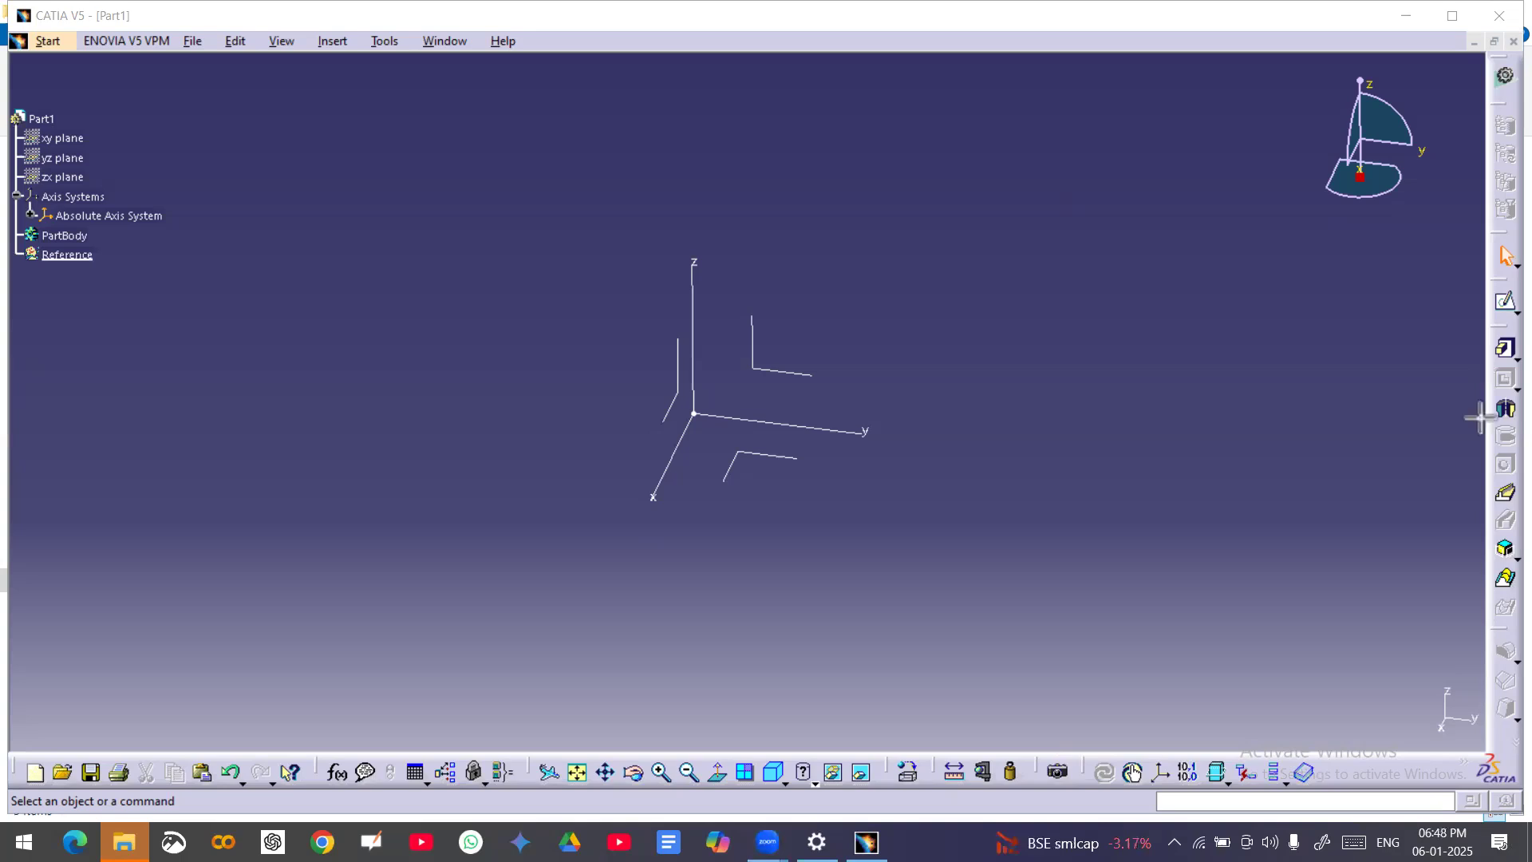
Undock the Sketch-Based Features toolbar and dock it horizontally above the model view
{"action": "left_click_drag", "start_coordinate": [1485, 322], "coordinate": [1468, 411]}
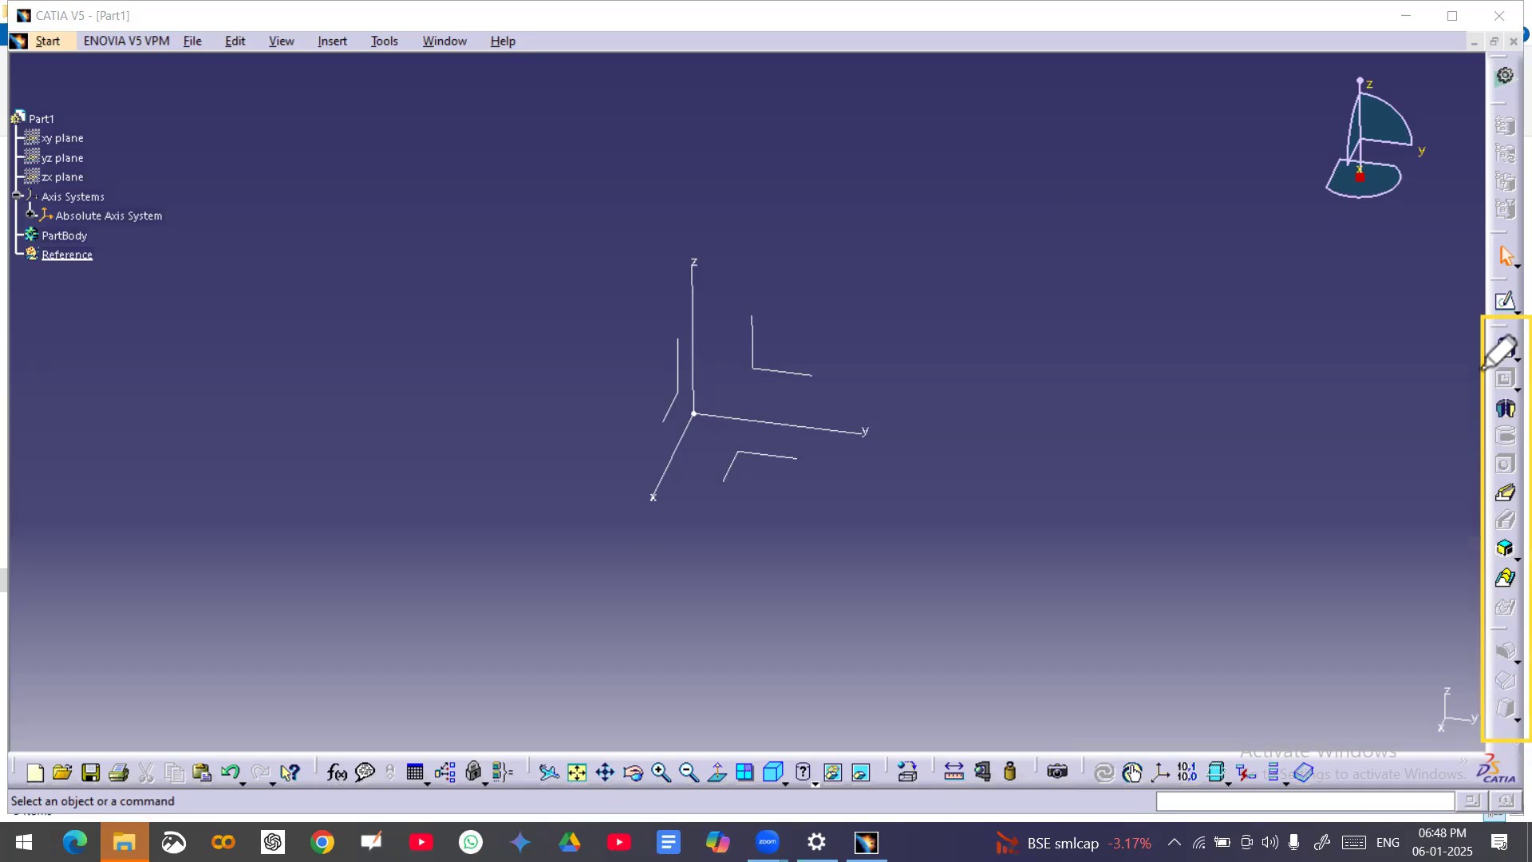
{"action": "left_click_drag", "start_coordinate": [1467, 326], "coordinate": [1519, 325]}
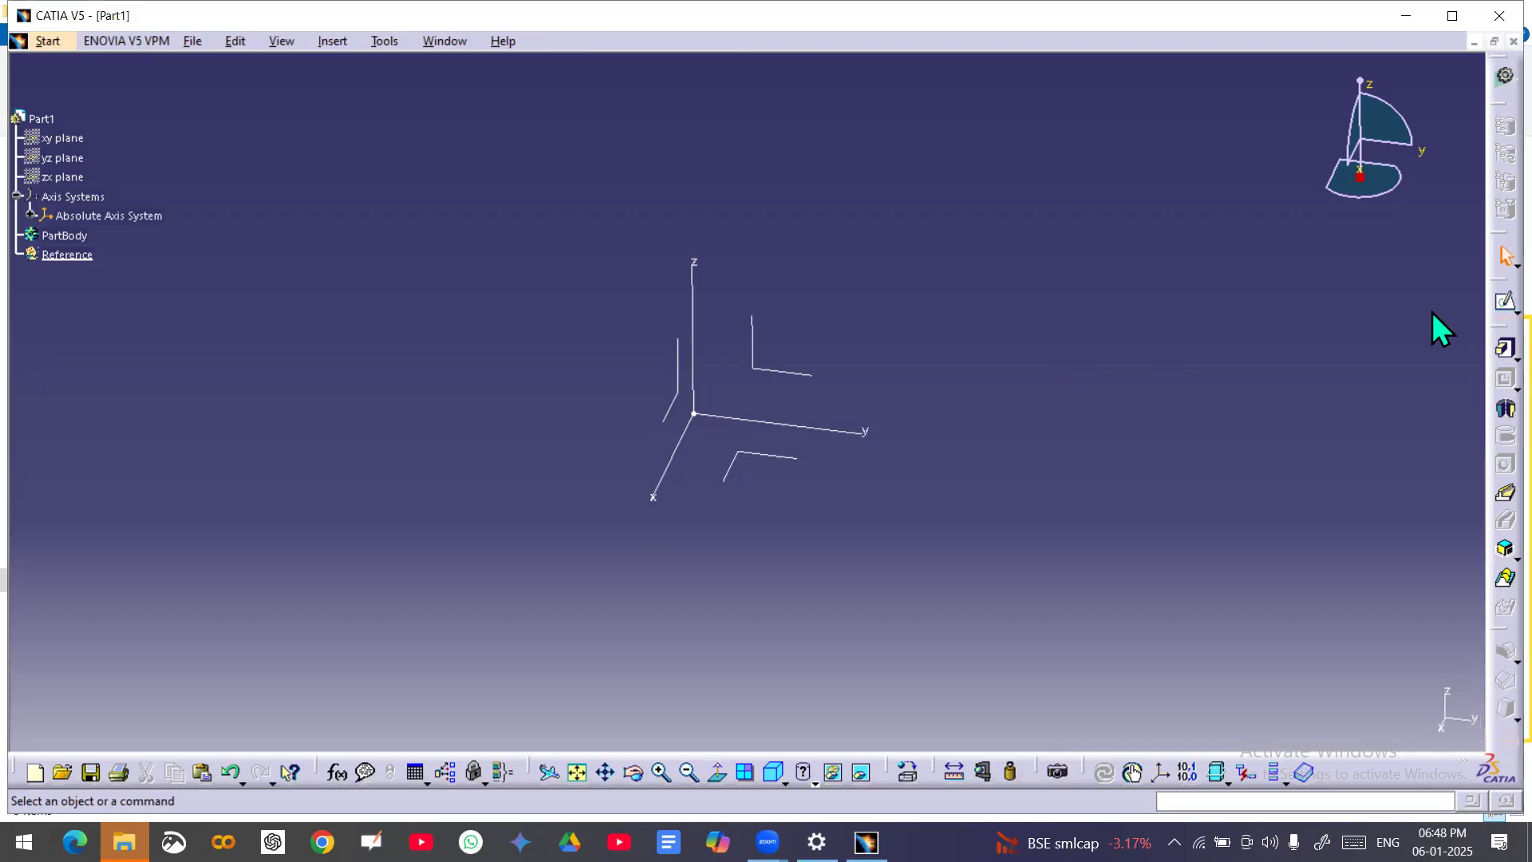
{"action": "mouse_move", "coordinate": [1179, 257]}
{"action": "left_mouse_down"}
{"action": "mouse_move", "coordinate": [1062, 217]}
{"action": "mouse_move", "coordinate": [1065, 204]}
{"action": "left_mouse_up"}
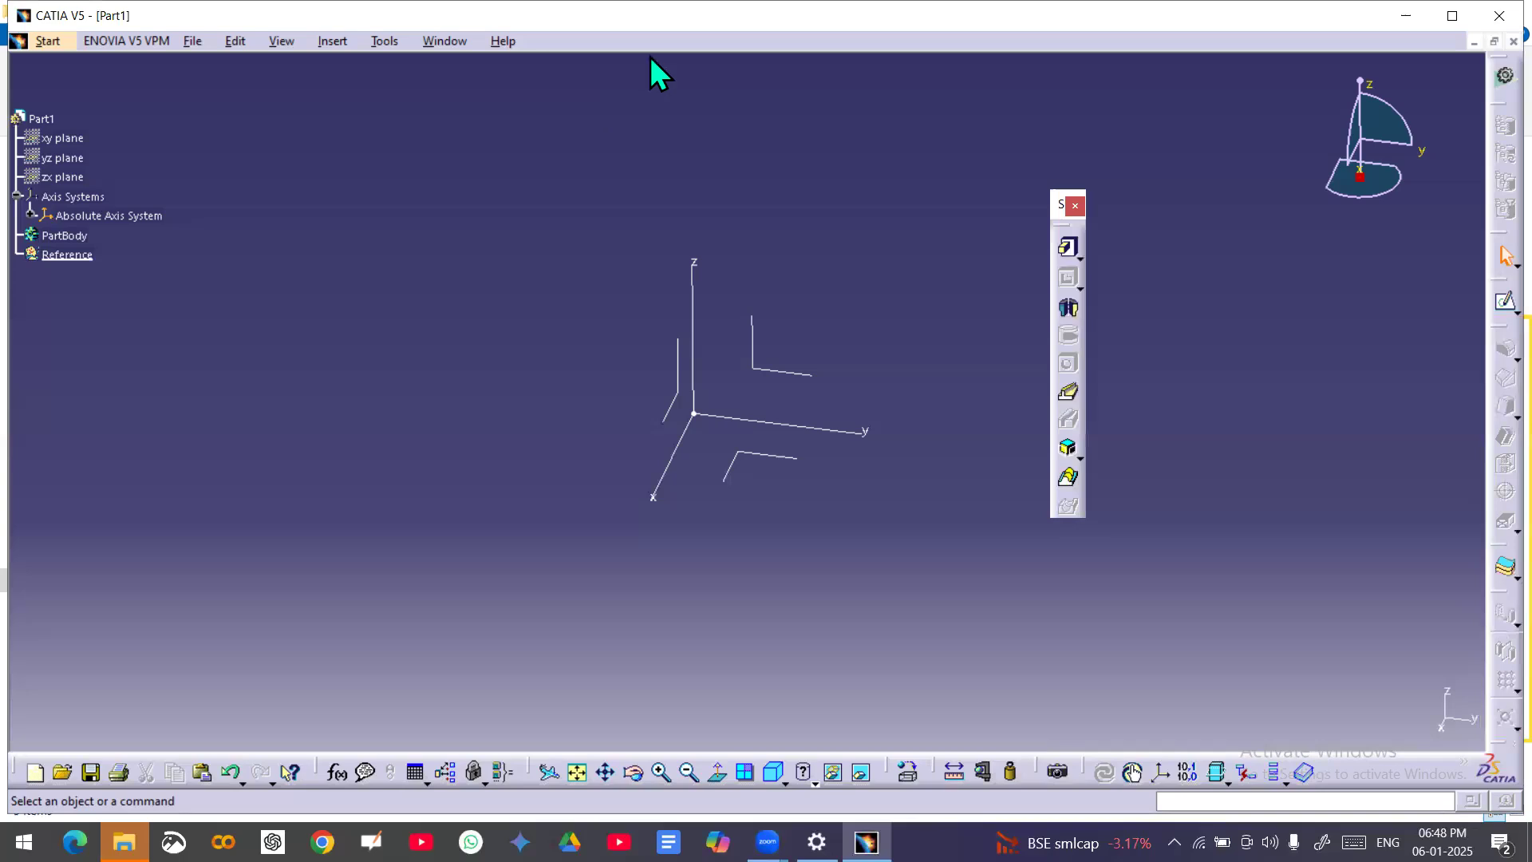
{"action": "left_click_drag", "start_coordinate": [667, 38], "coordinate": [667, 42]}
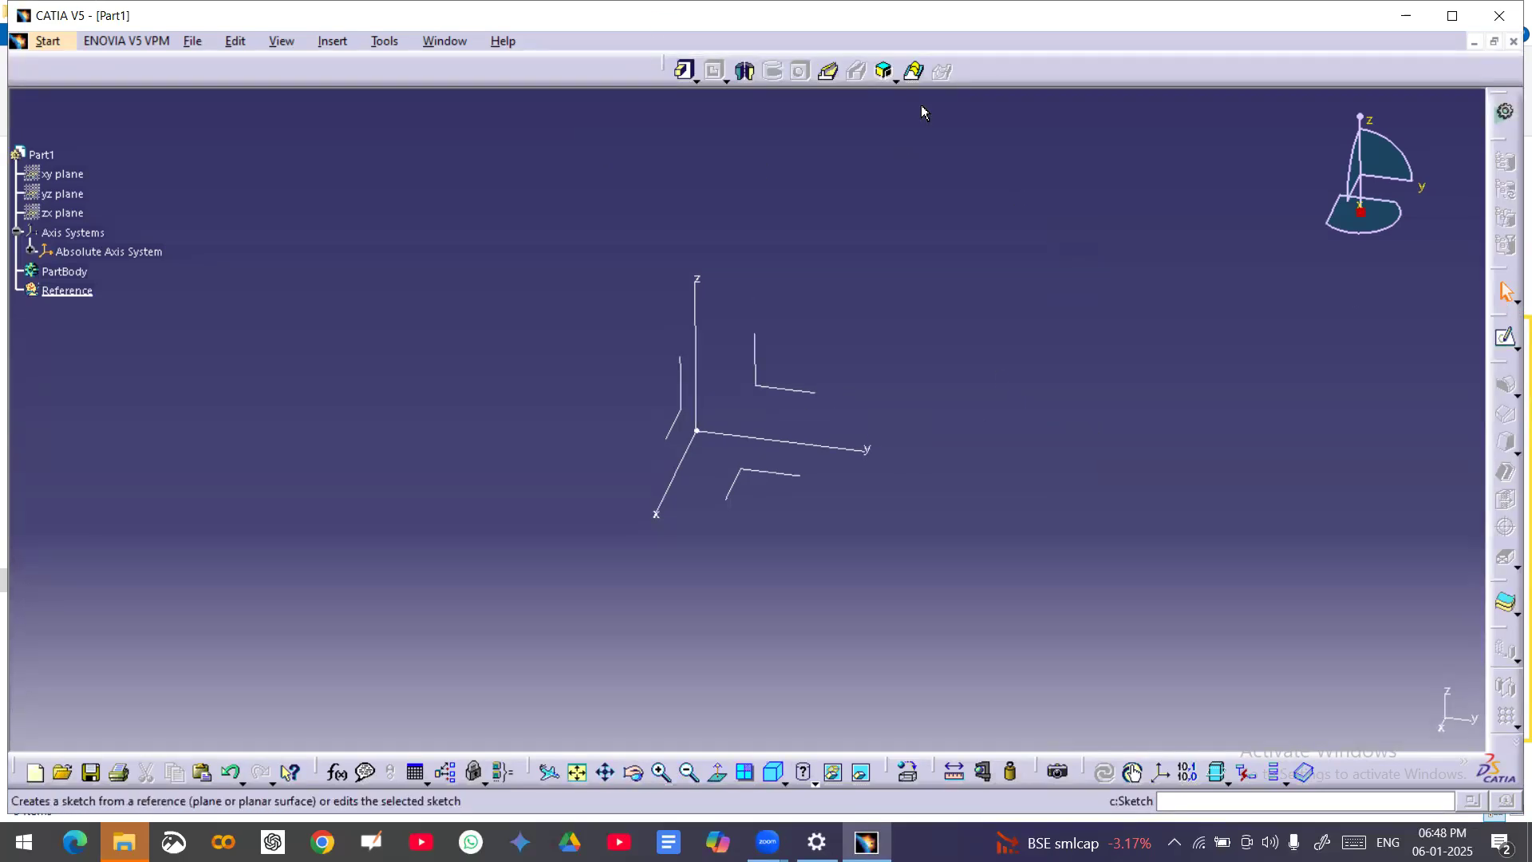
Dock the Dress-Up Features toolbar horizontally beside the Sketch-Based Features toolbar
{"action": "left_click", "coordinate": [1486, 318]}
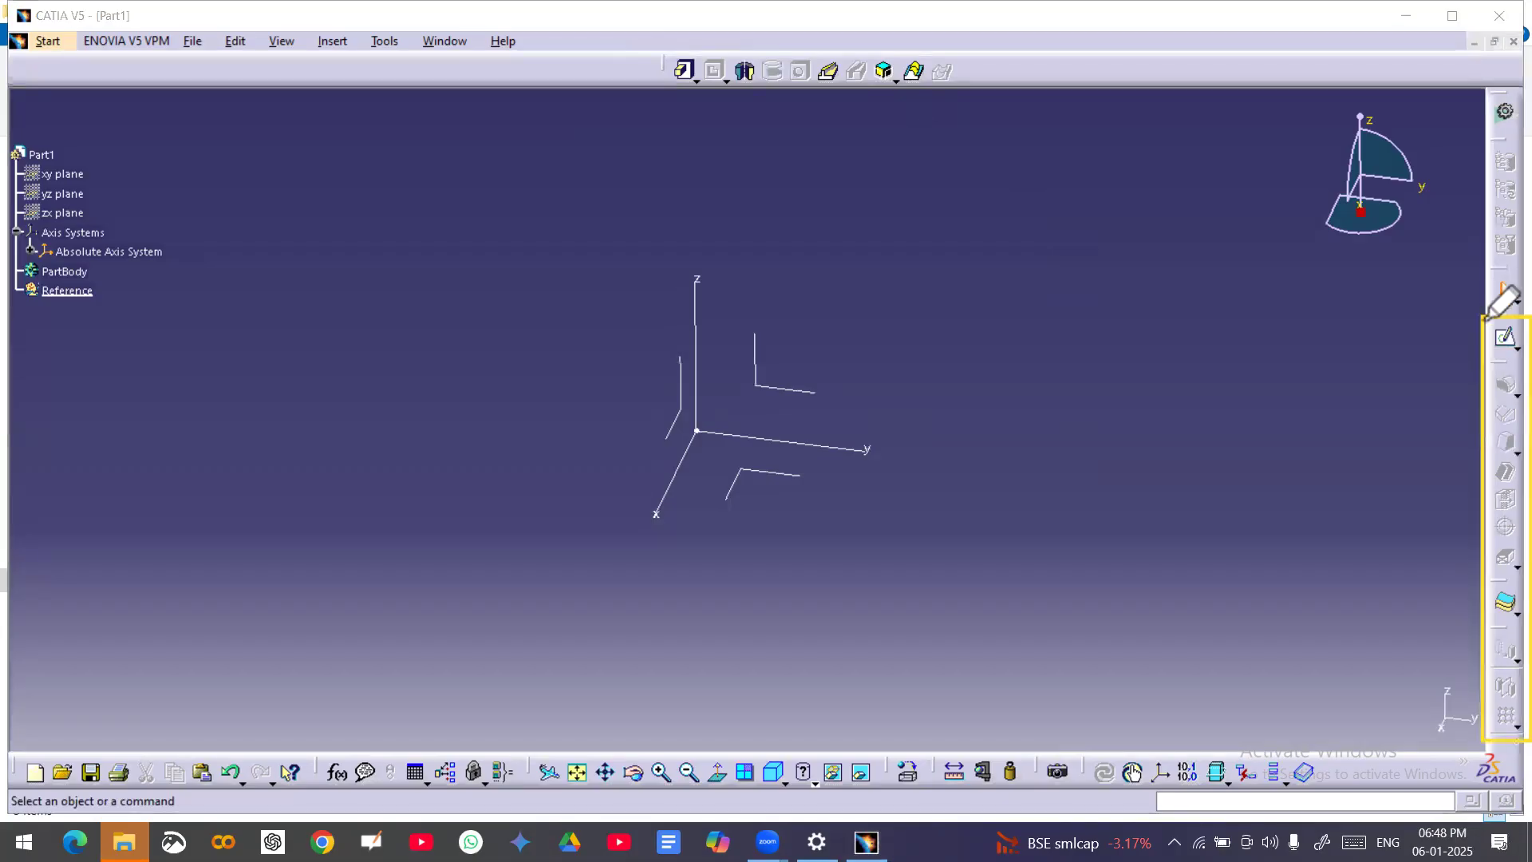
{"action": "left_click", "coordinate": [1484, 351]}
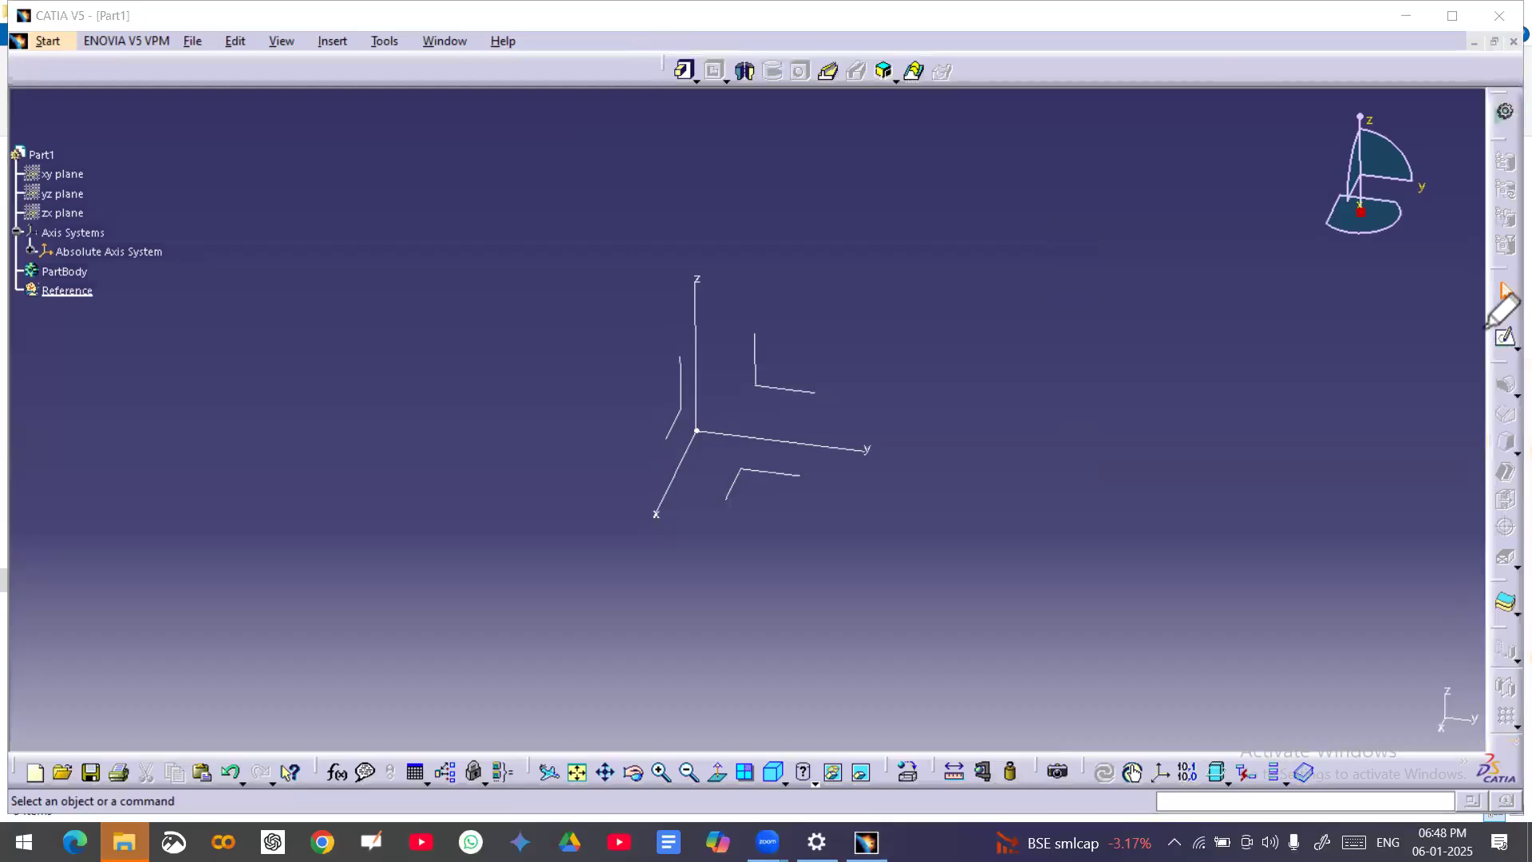
{"action": "mouse_move", "coordinate": [1474, 363]}
{"action": "left_mouse_down"}
{"action": "mouse_move", "coordinate": [1518, 362]}
{"action": "mouse_move", "coordinate": [1474, 387]}
{"action": "mouse_move", "coordinate": [1487, 353]}
{"action": "mouse_move", "coordinate": [1520, 371]}
{"action": "mouse_move", "coordinate": [1467, 379]}
{"action": "mouse_move", "coordinate": [1483, 357]}
{"action": "left_mouse_up"}
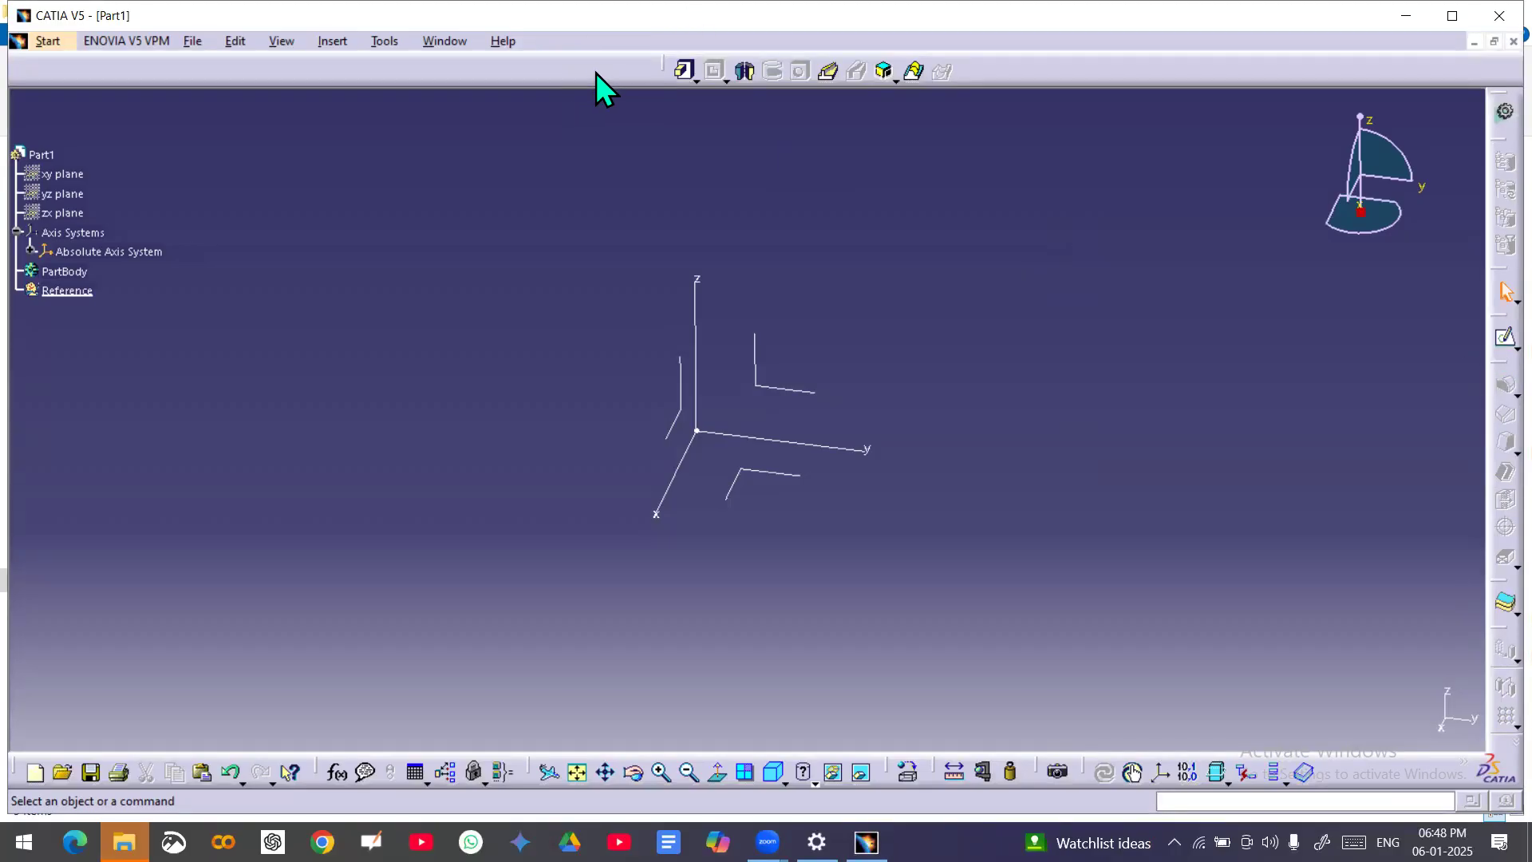
{"action": "left_click_drag", "start_coordinate": [612, 66], "coordinate": [611, 65]}
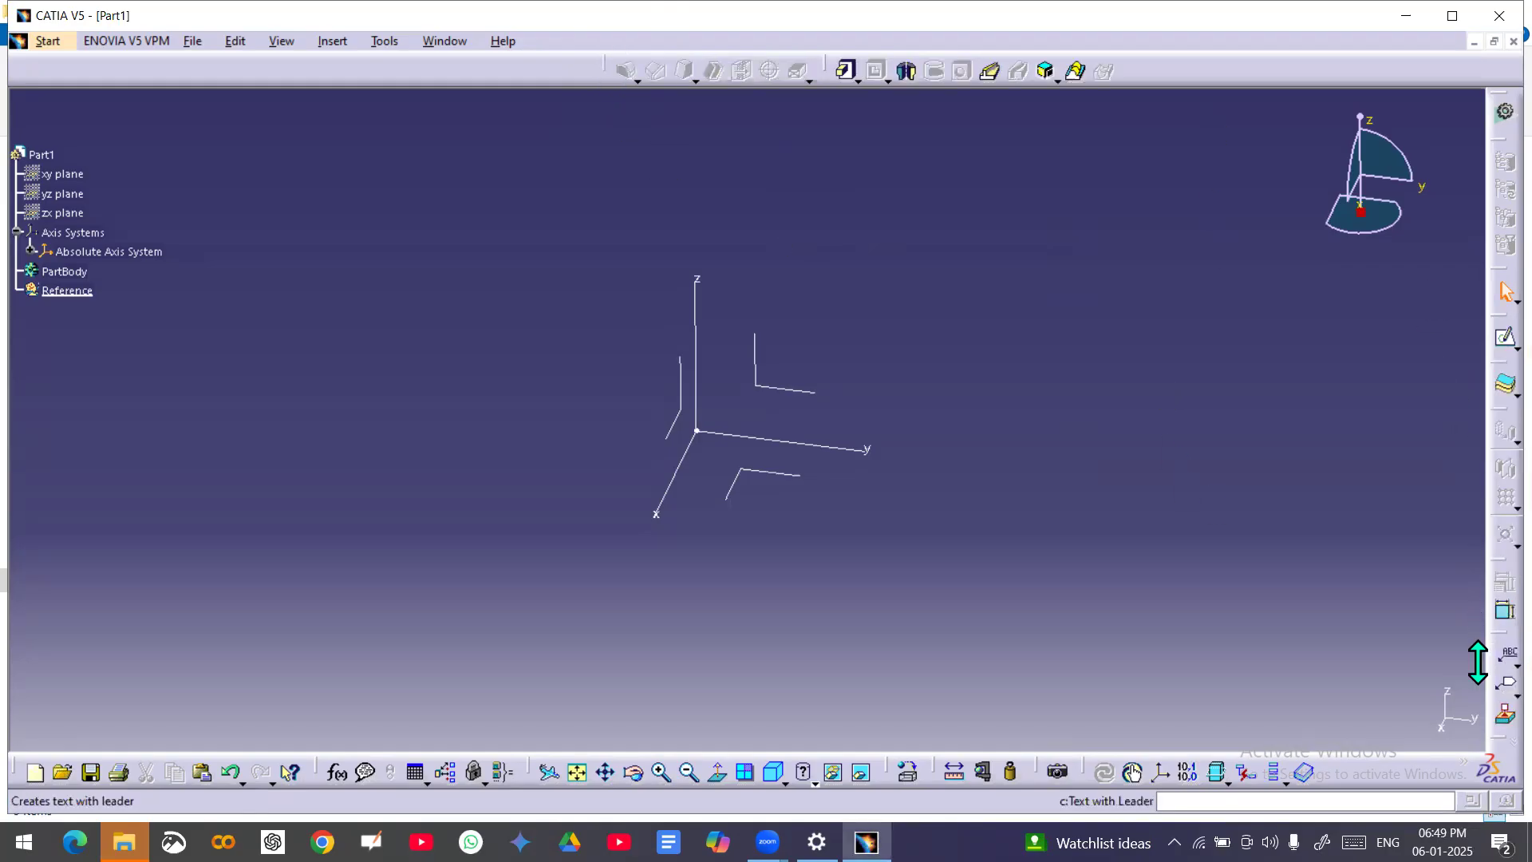
Undock and close the Annotations toolbar, and float the Reference Elements toolbar over the model view
{"action": "mouse_move", "coordinate": [1474, 642]}
{"action": "left_mouse_down"}
{"action": "mouse_move", "coordinate": [1354, 342]}
{"action": "mouse_move", "coordinate": [1366, 345]}
{"action": "left_mouse_up"}
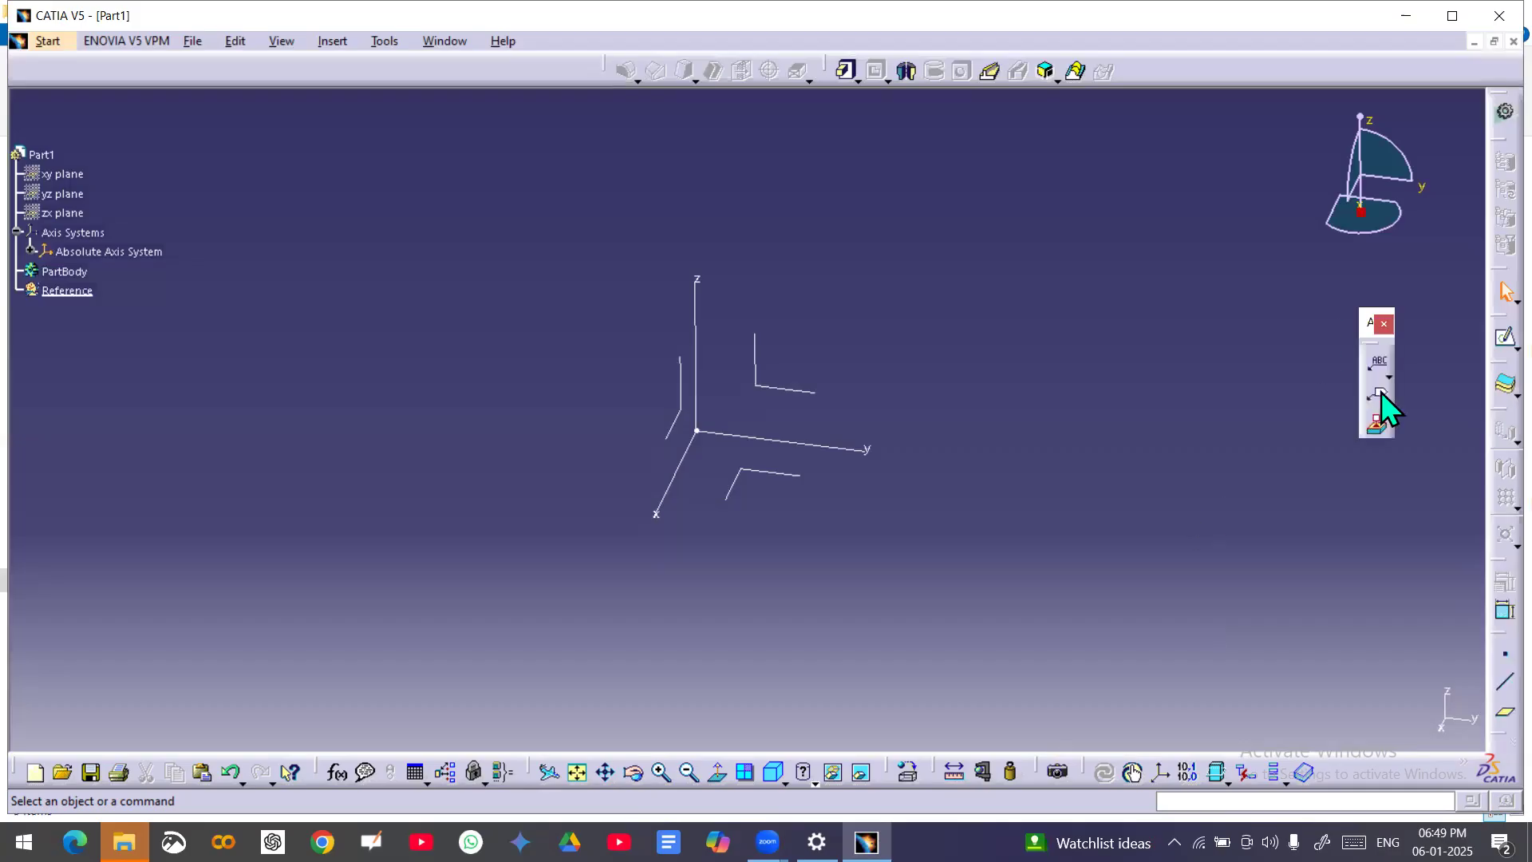
{"action": "left_click", "coordinate": [1383, 323]}
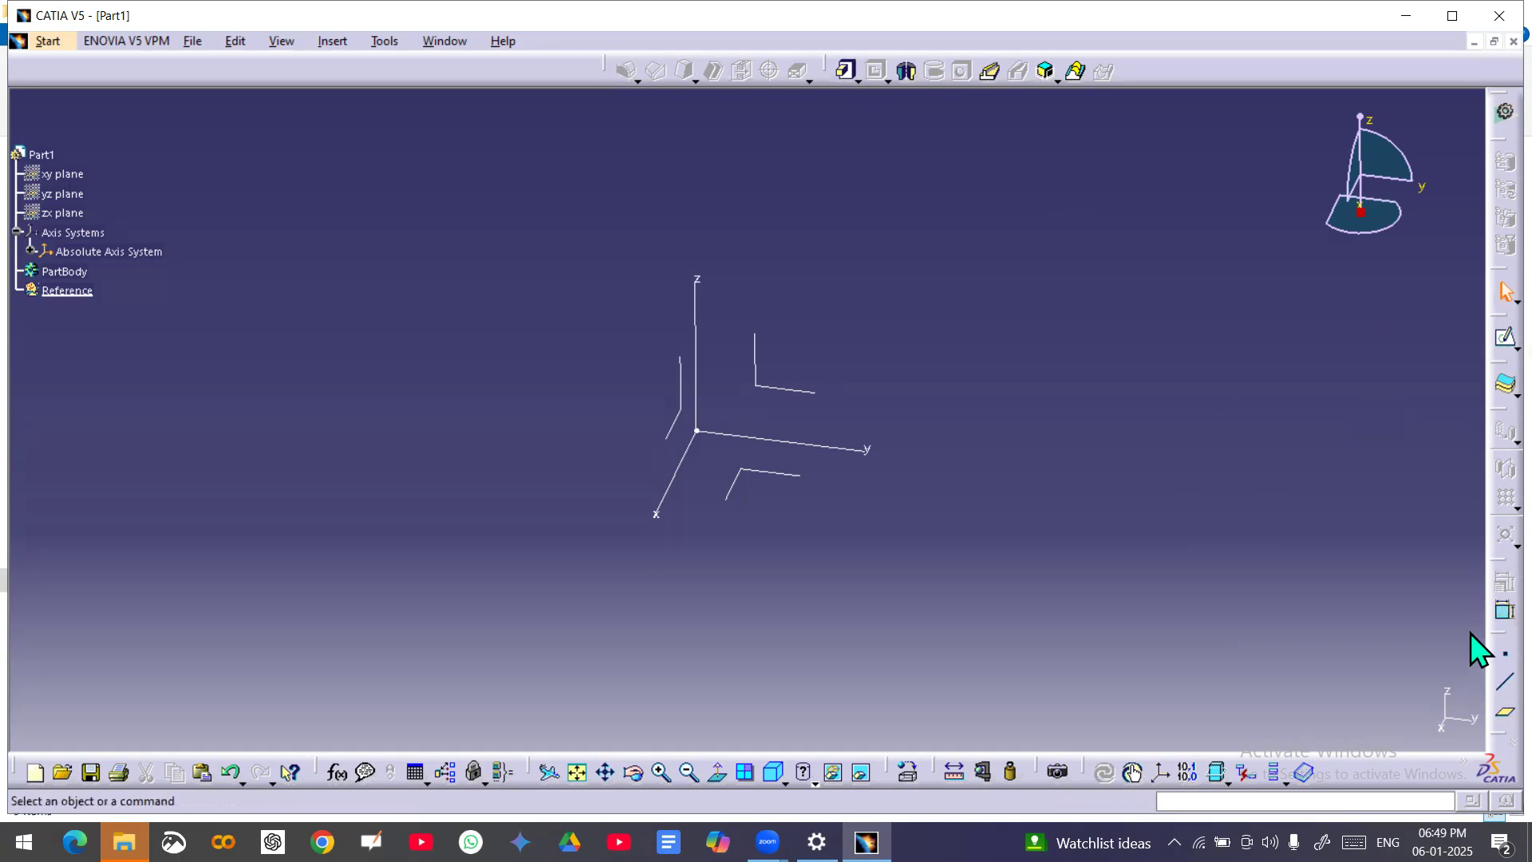
{"action": "left_click_drag", "start_coordinate": [1070, 179], "coordinate": [1176, 156]}
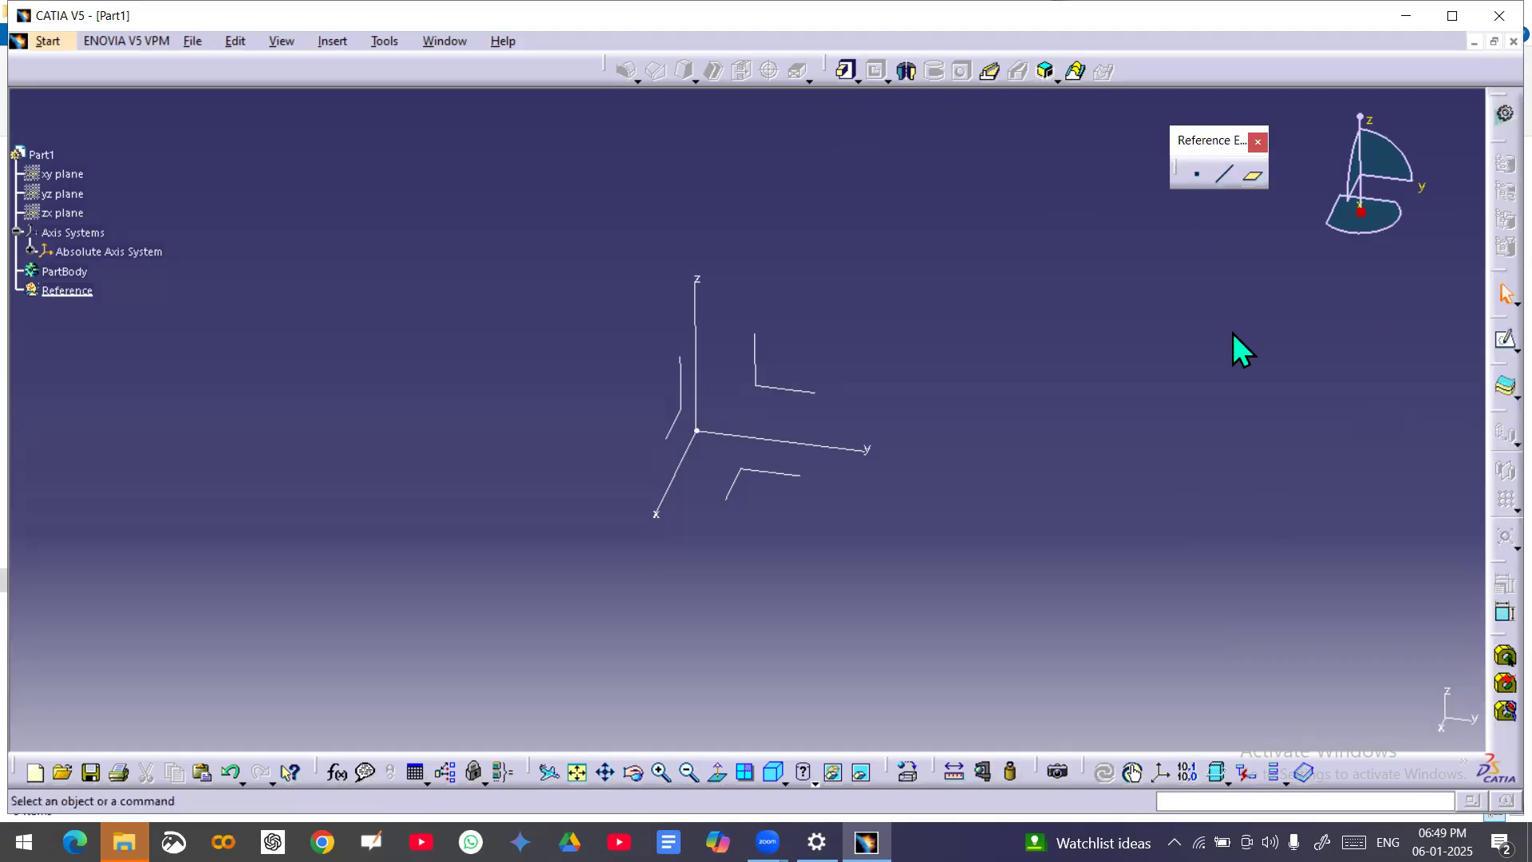
{"action": "left_click", "coordinate": [1227, 173]}
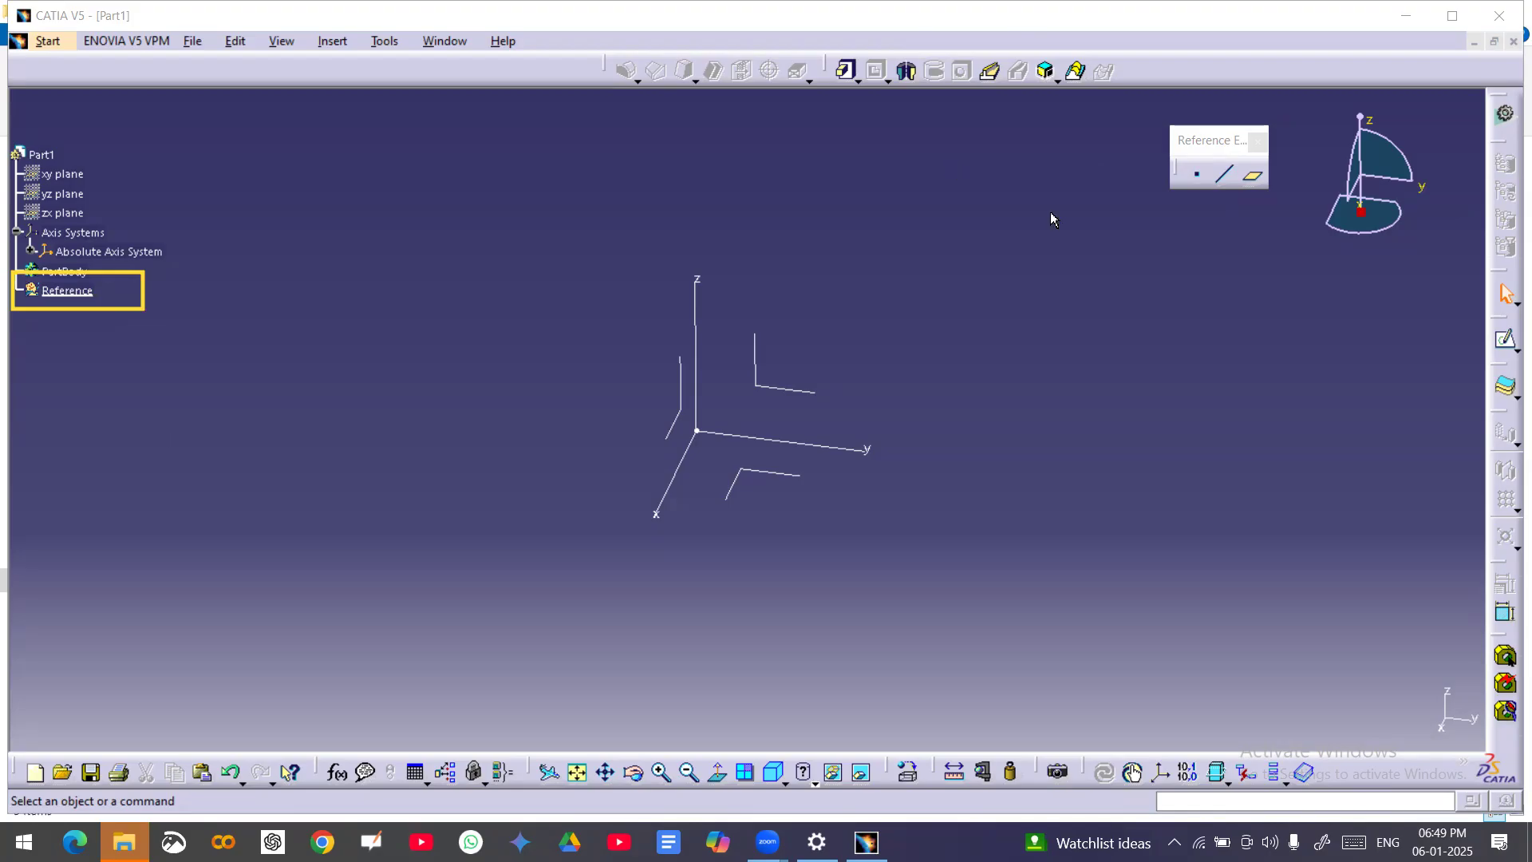
Create a Coordinates-type point at X 0, Y 0, Z 0 mm in the Reference geometrical set
{"action": "left_click", "coordinate": [1194, 178]}
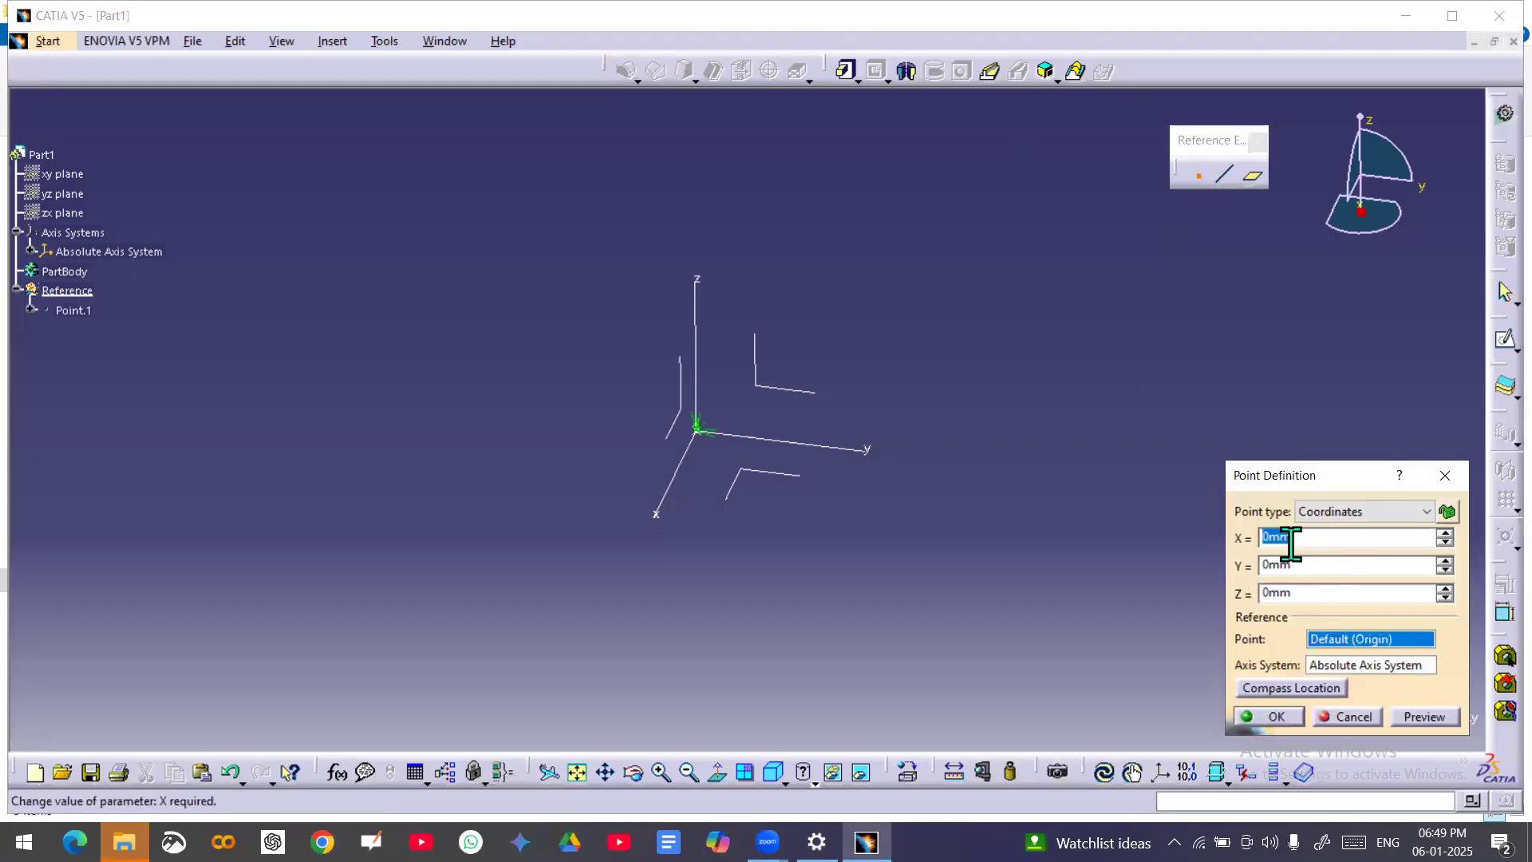
{"action": "left_click", "coordinate": [1337, 565]}
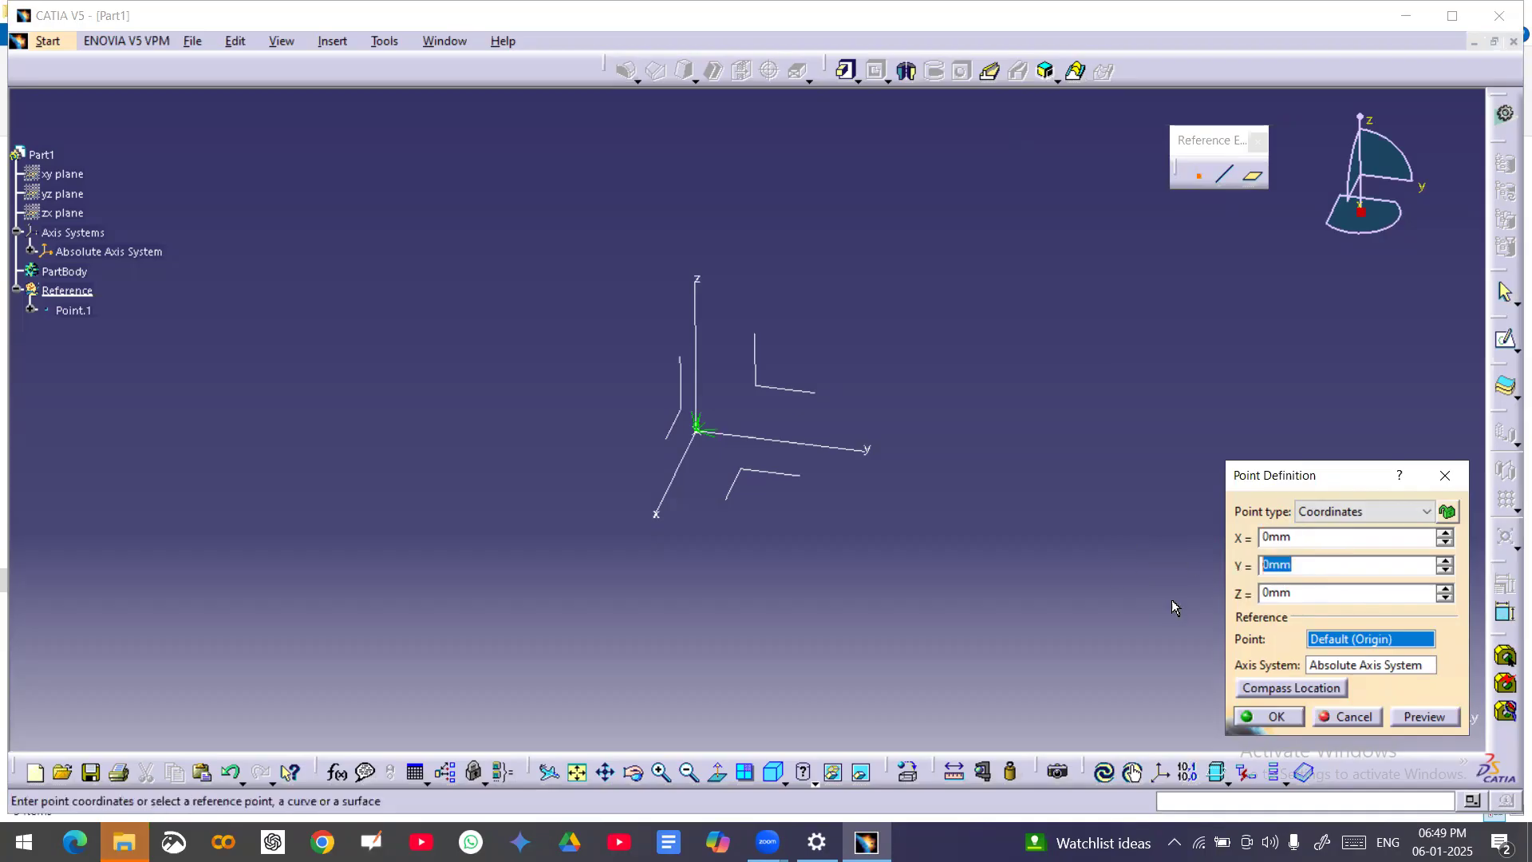
{"action": "left_click", "coordinate": [1327, 595]}
{"action": "key", "text": "Return"}
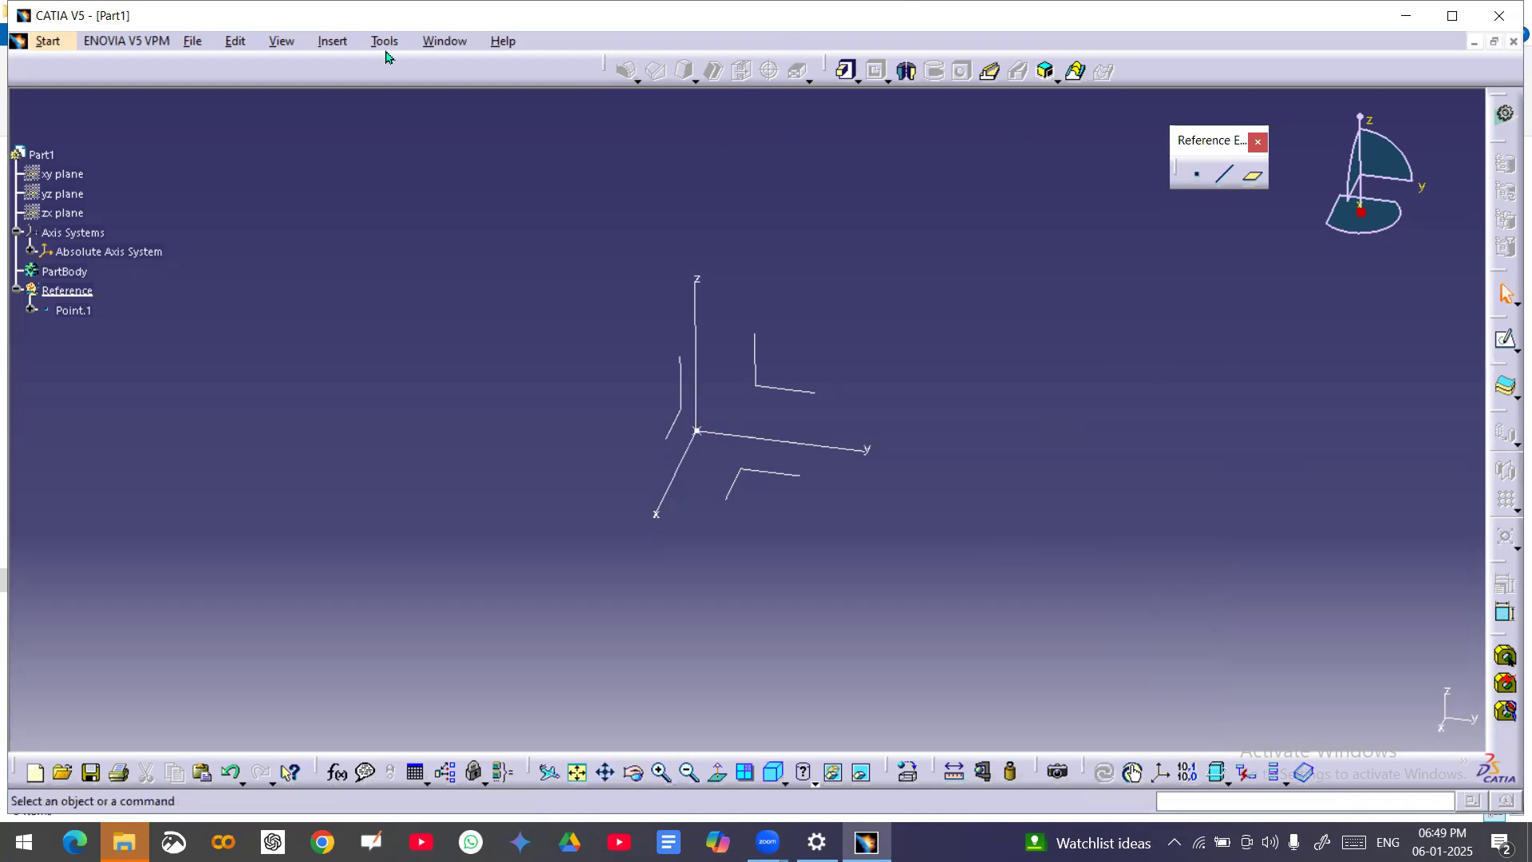
Insert a second geometrical set named Sketches under Part1
{"action": "left_click", "coordinate": [333, 41]}
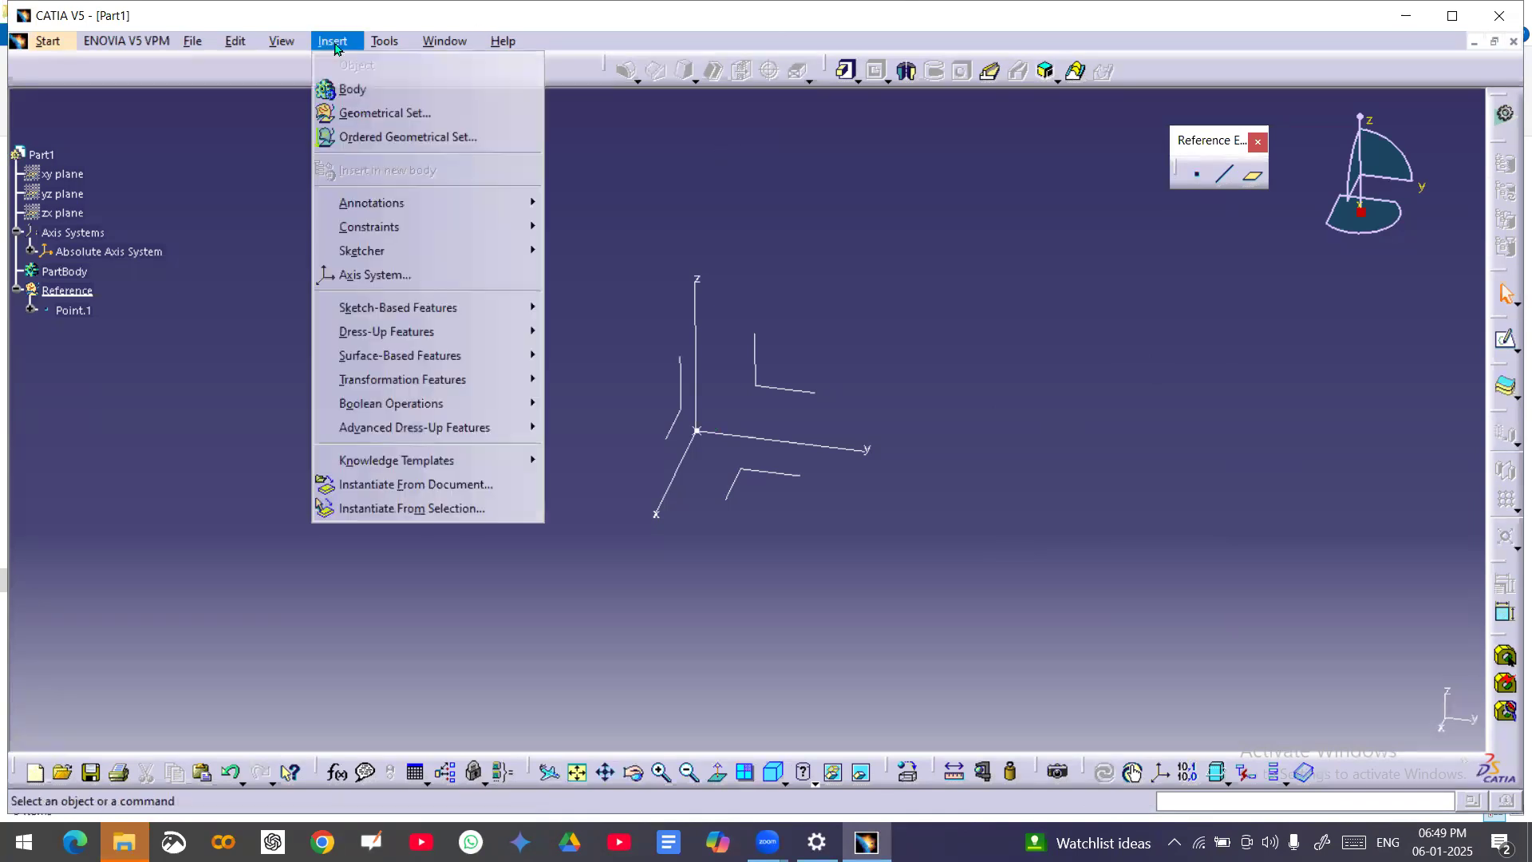
{"action": "left_click", "coordinate": [368, 118]}
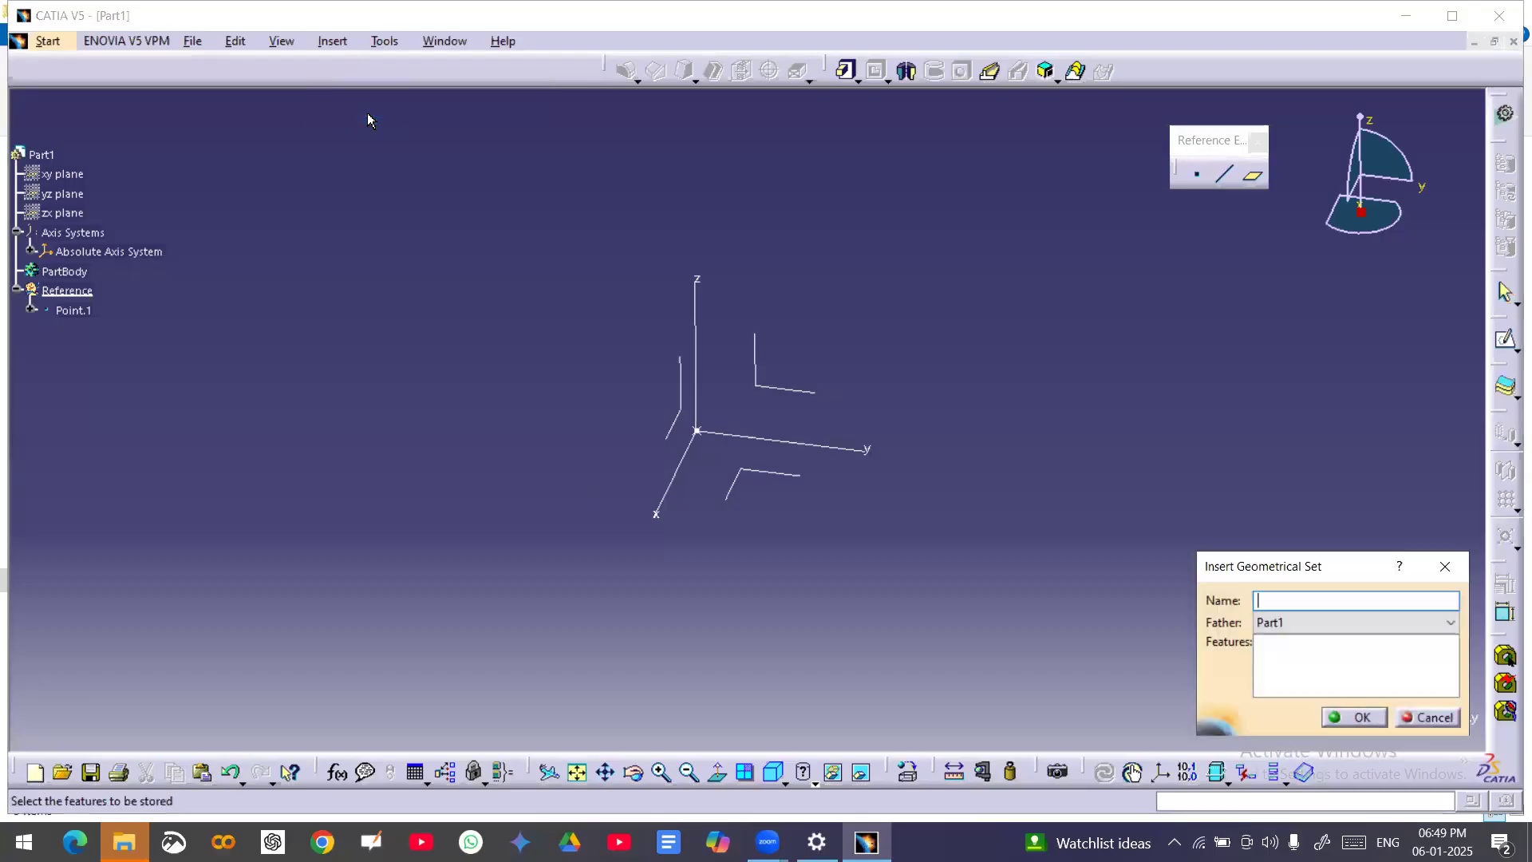
{"action": "type", "text": "Ske"}
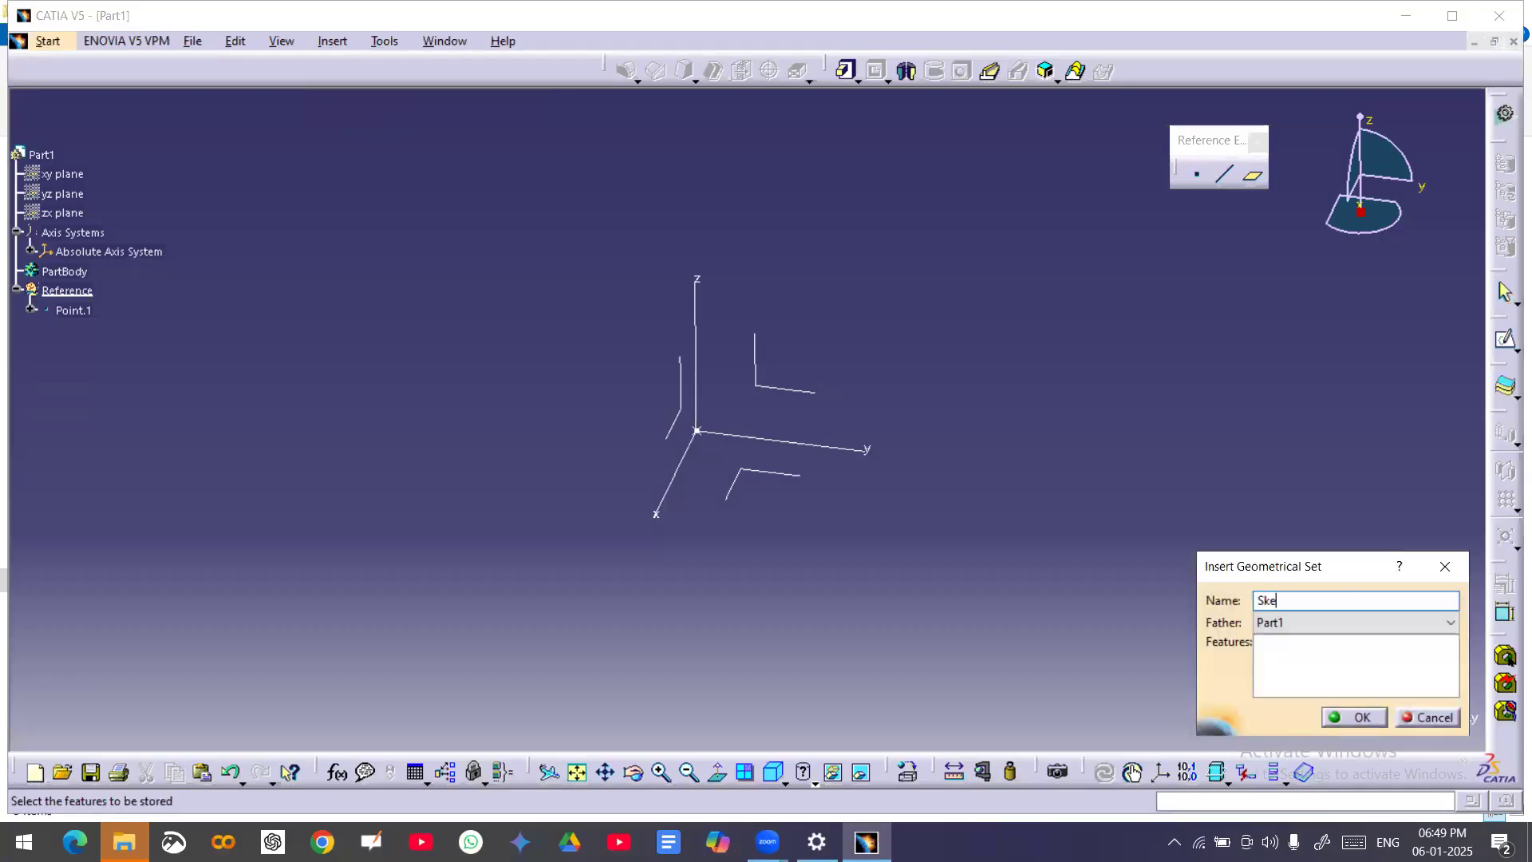
{"action": "type", "text": "tches"}
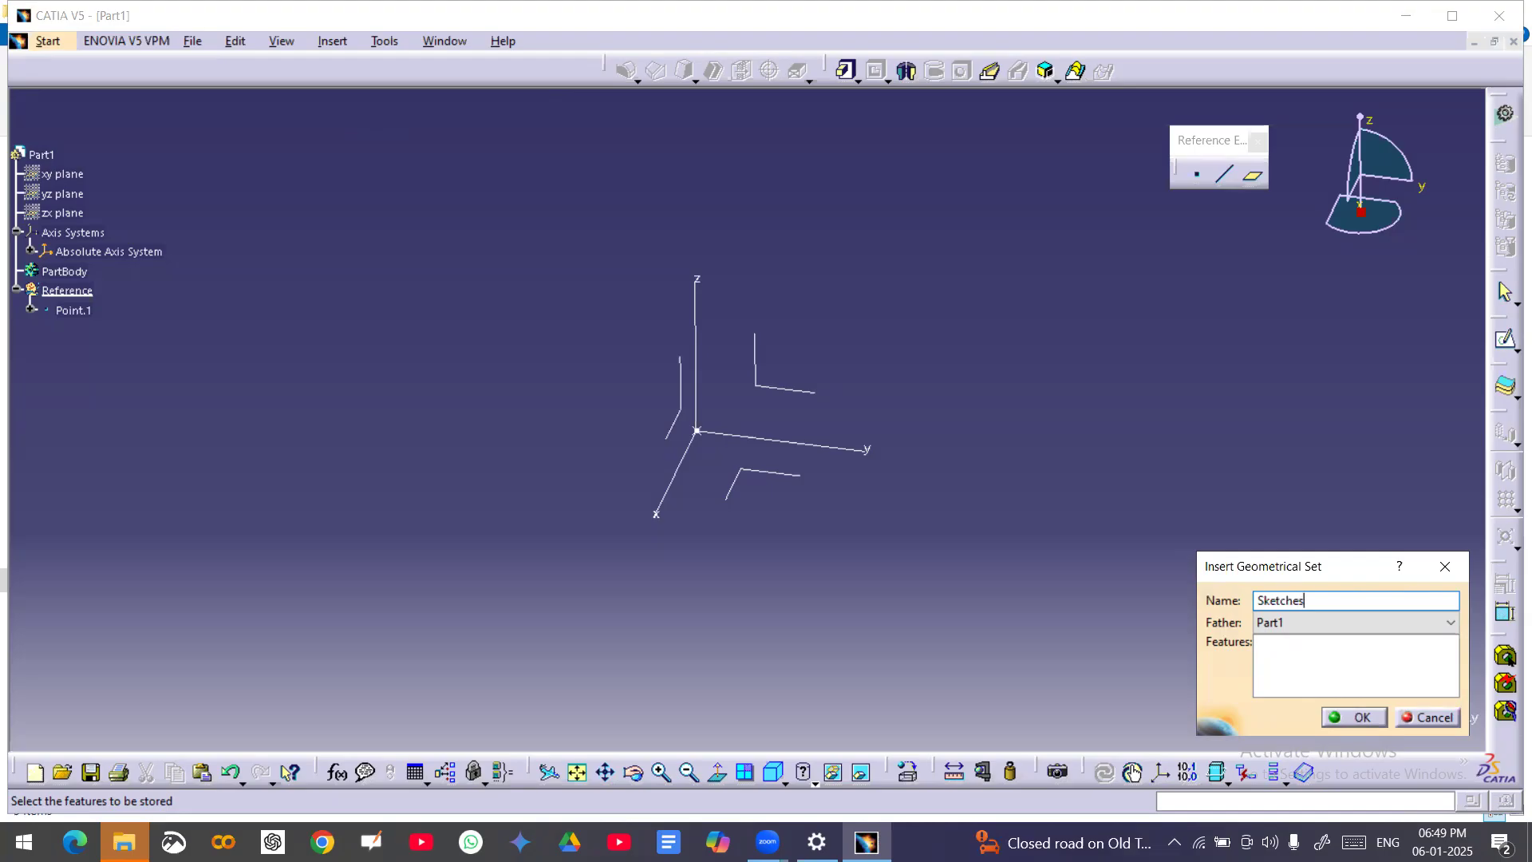
{"action": "key", "text": "Return"}
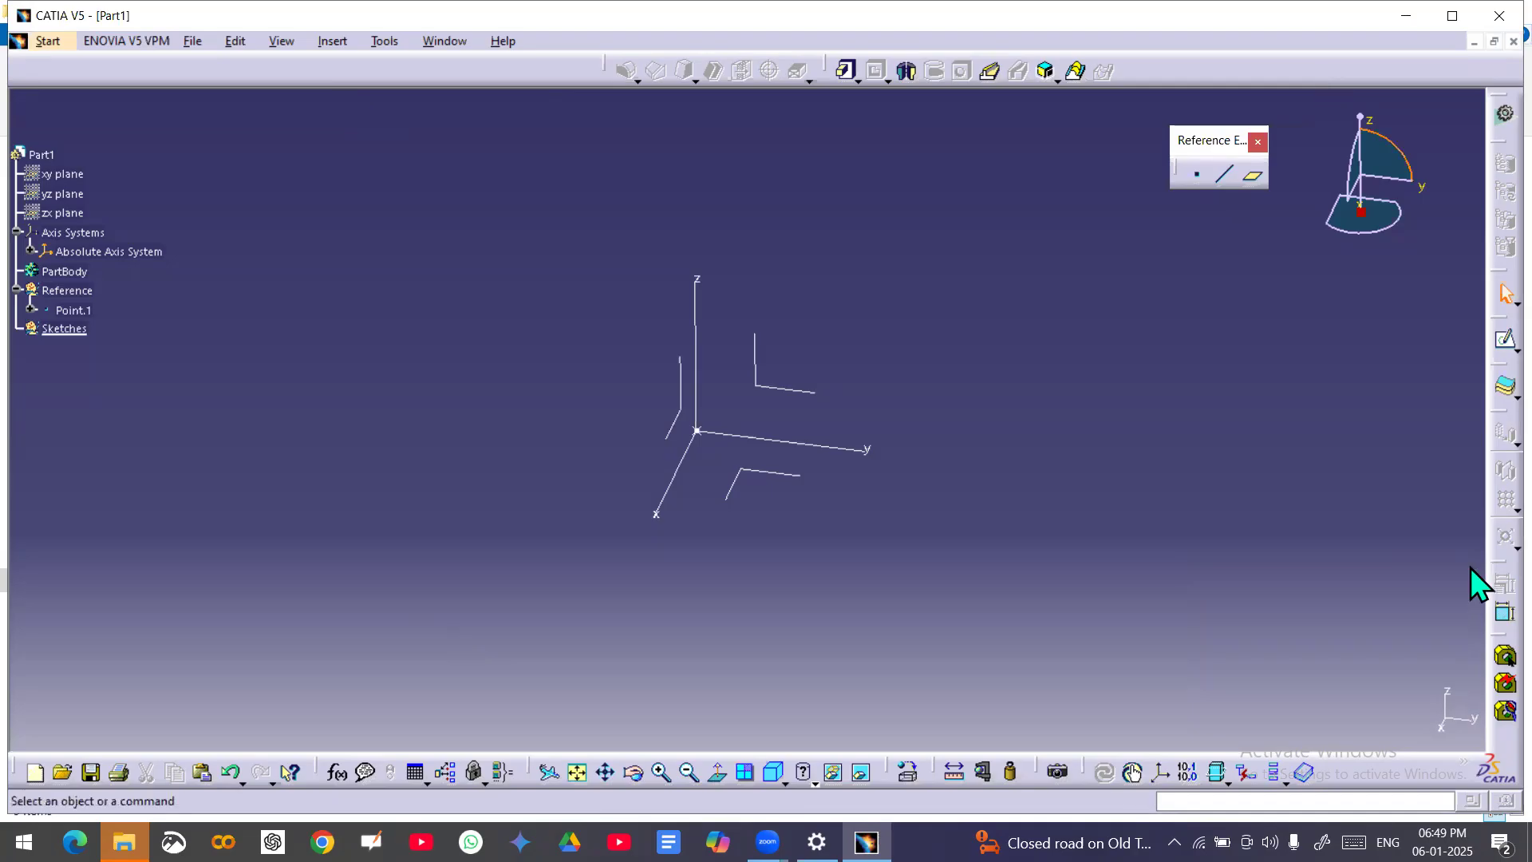
Start a positioned sketch in the Sketches set, using the YZ plane of the Absolute Axis System as its reference
{"action": "left_click", "coordinate": [1508, 343]}
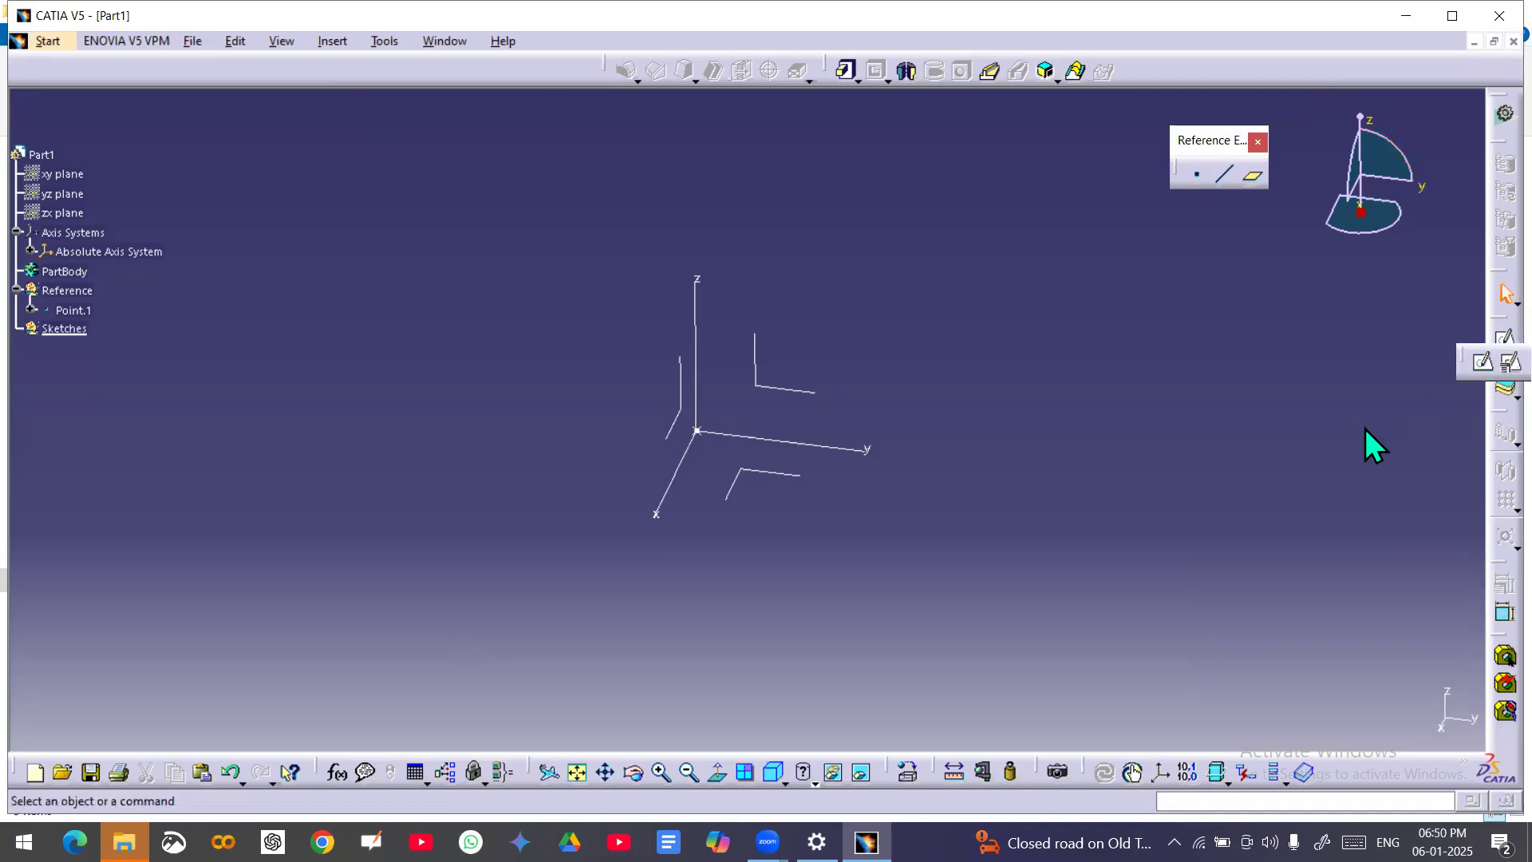
{"action": "left_click", "coordinate": [1472, 365]}
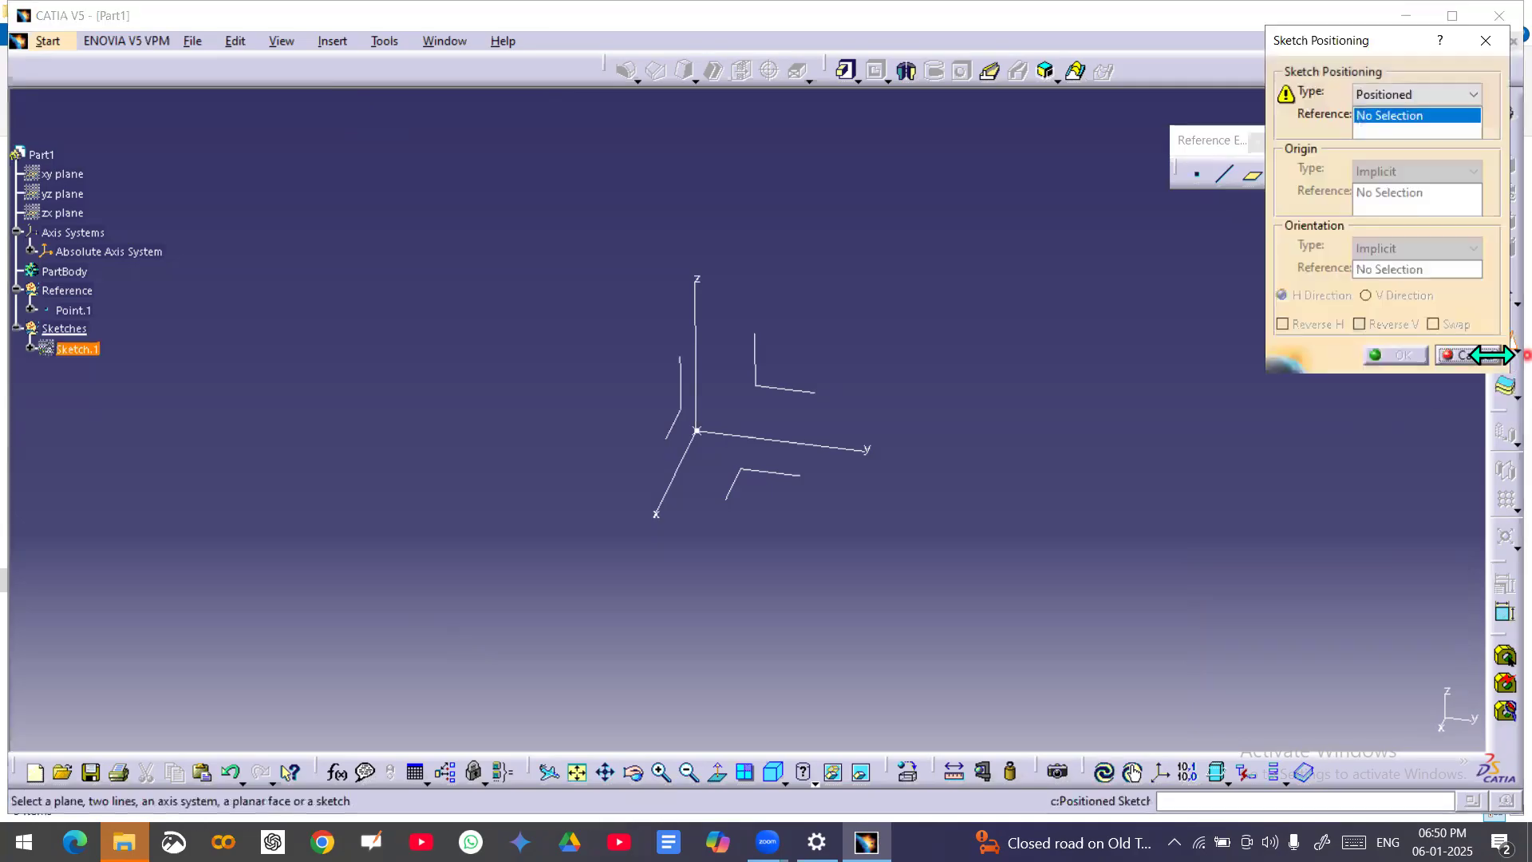
{"action": "left_click_drag", "start_coordinate": [1377, 43], "coordinate": [1365, 215]}
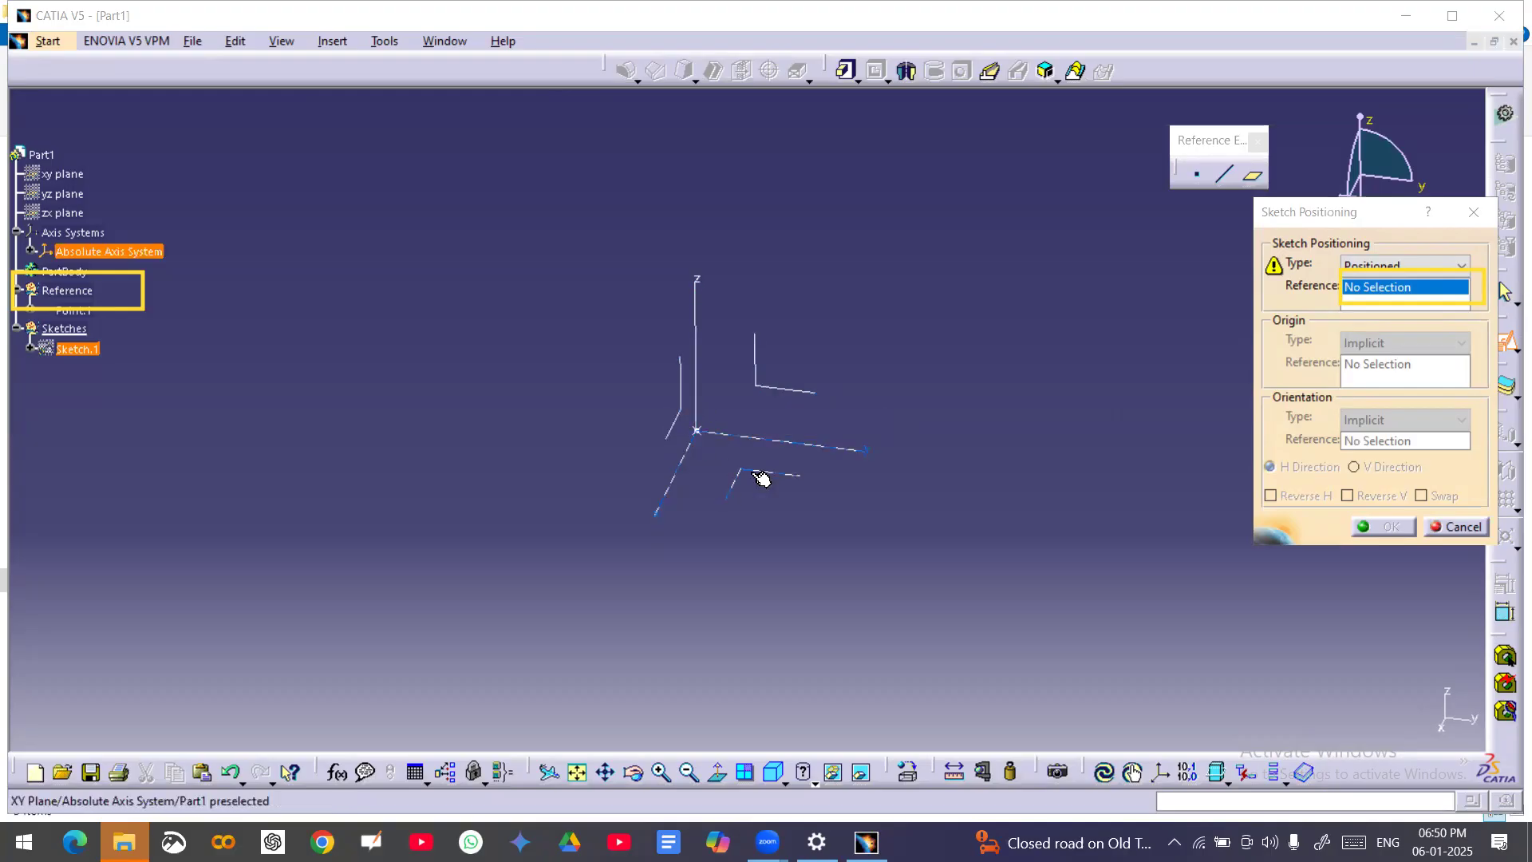
{"action": "left_click", "coordinate": [816, 394]}
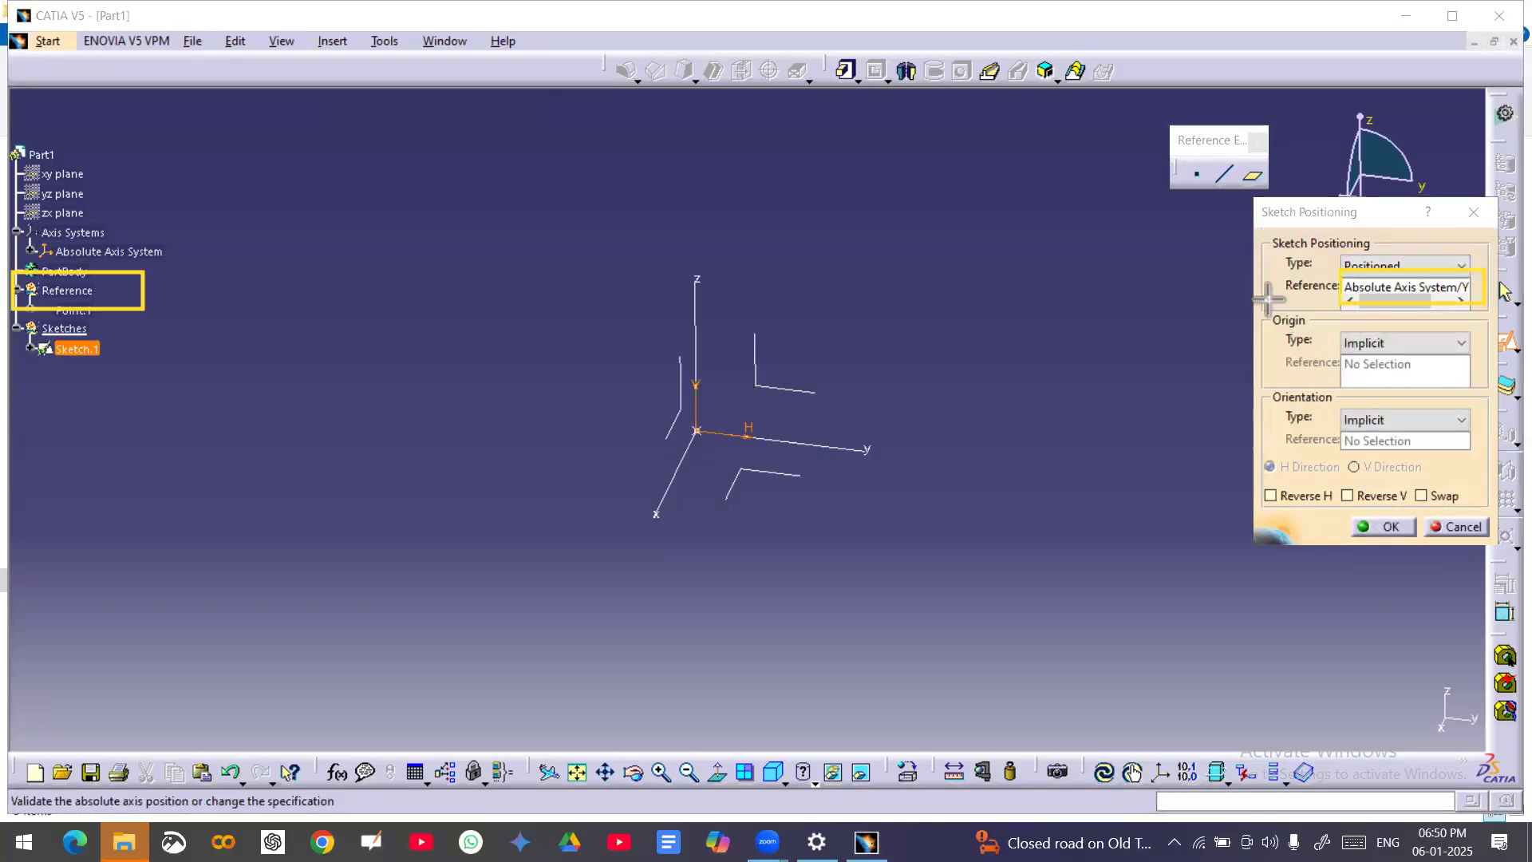
Set the sketch's origin type to Projection point, with Point.1 from the Reference set as its reference
{"action": "left_click_drag", "start_coordinate": [1267, 299], "coordinate": [1329, 331]}
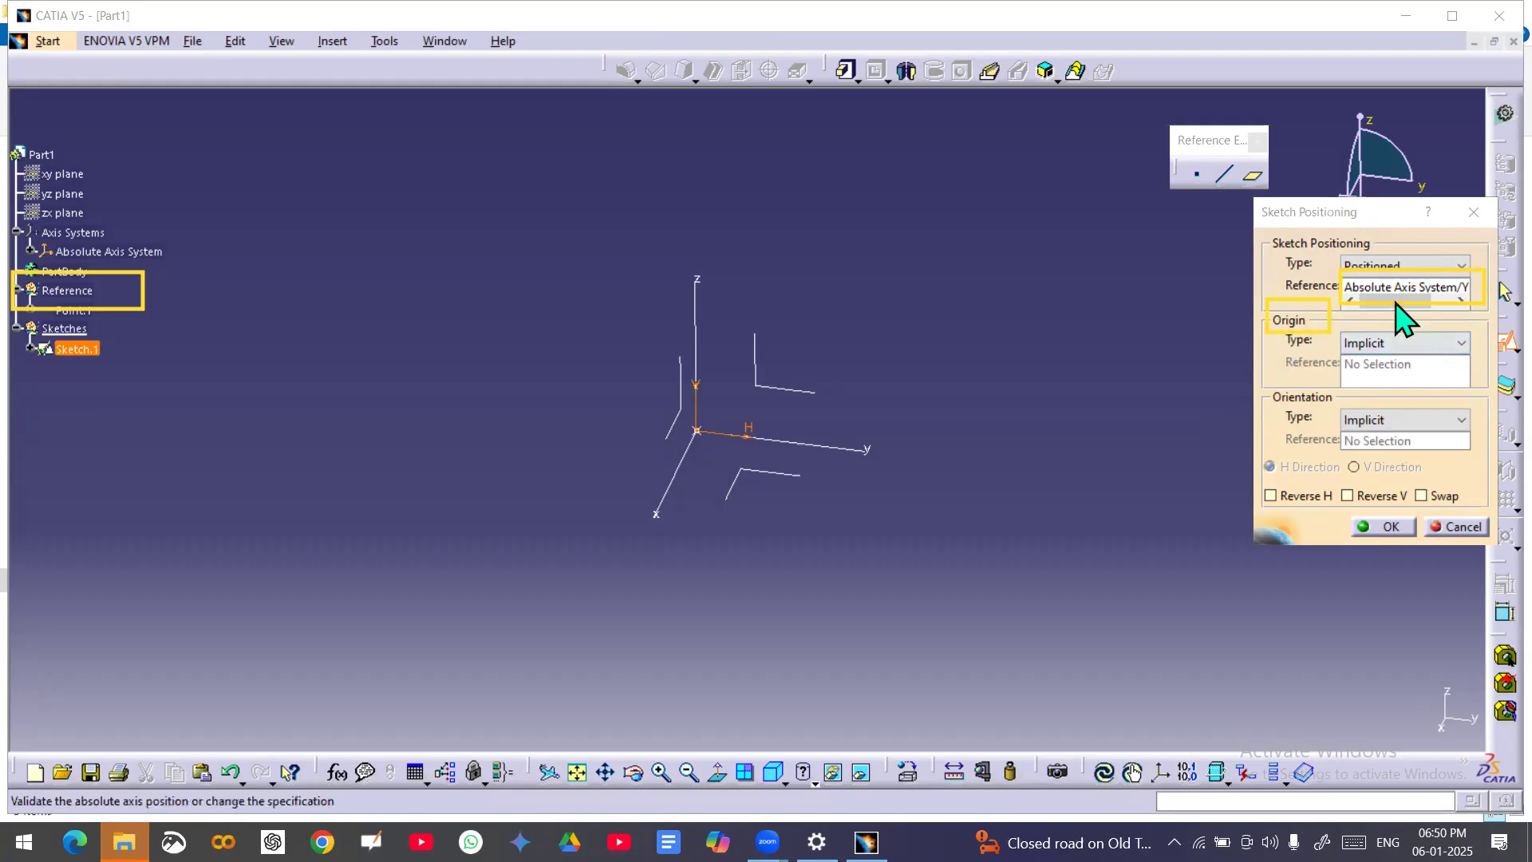
{"action": "key", "text": "Escape"}
{"action": "left_click", "coordinate": [1462, 343]}
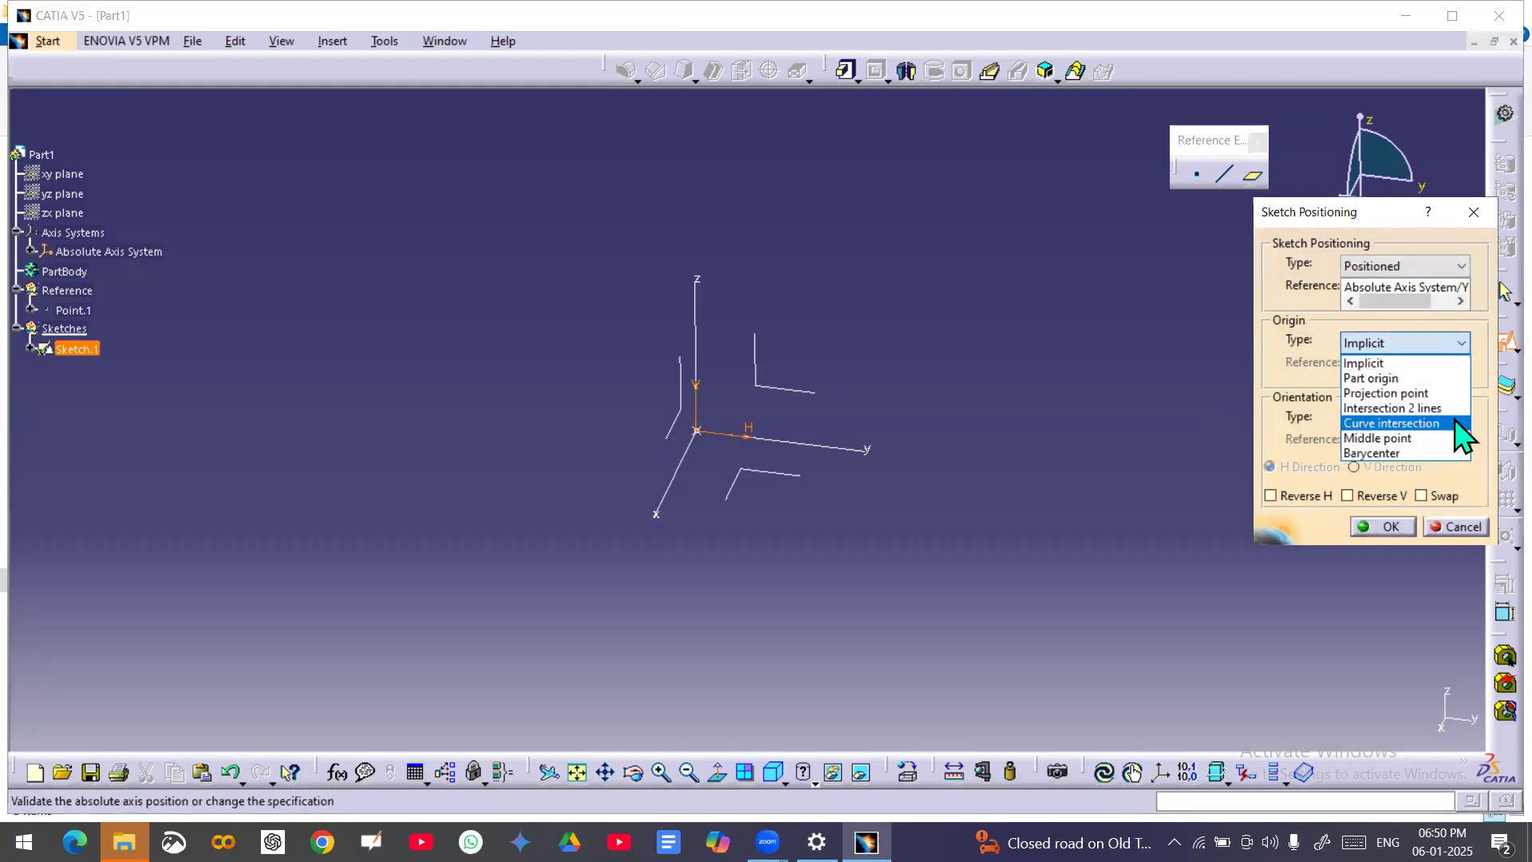
{"action": "left_click", "coordinate": [1423, 394]}
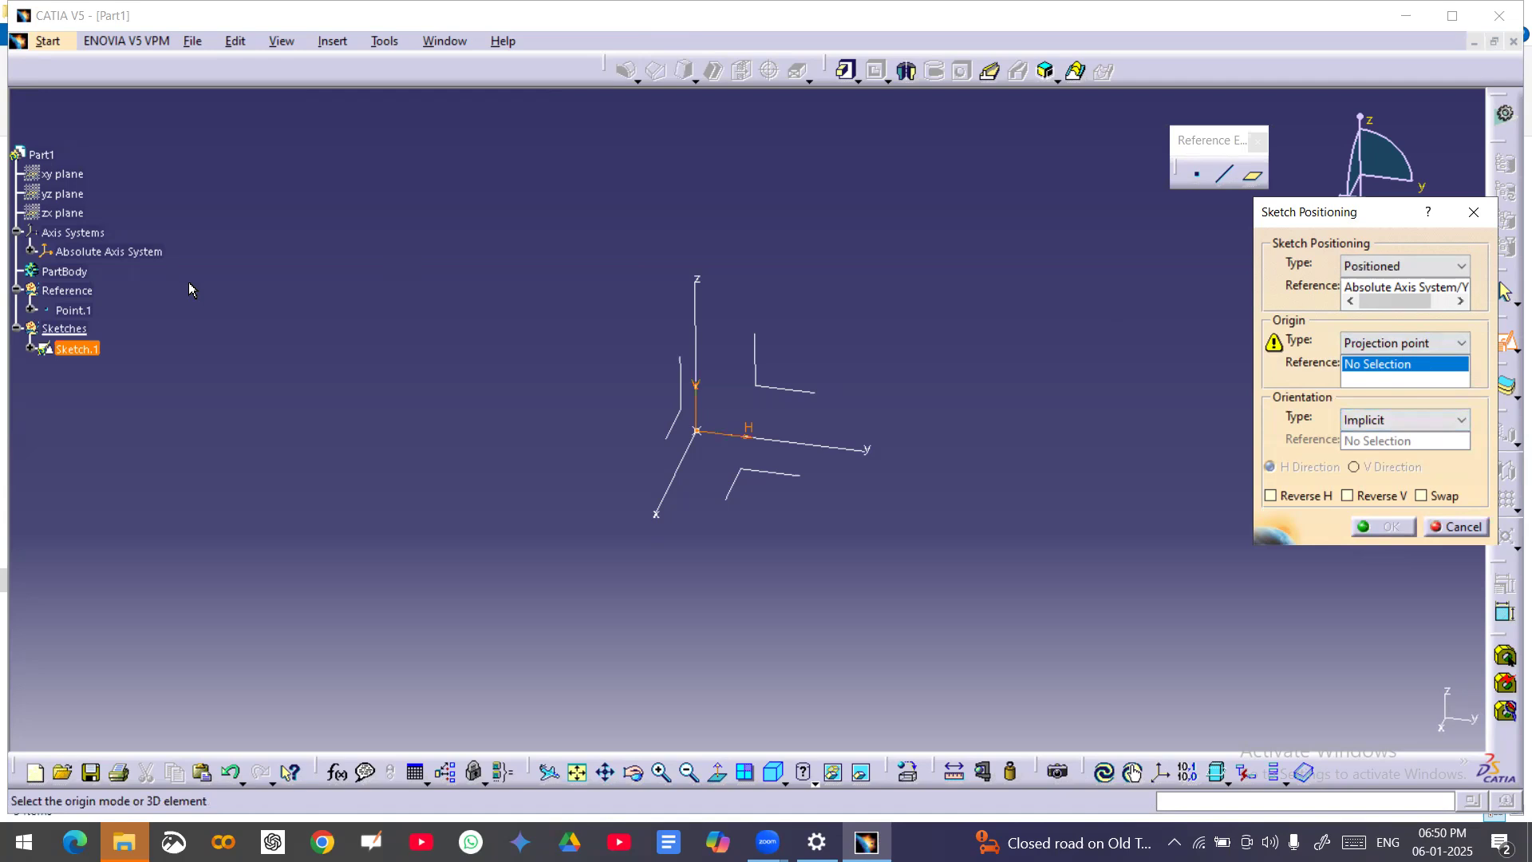
{"action": "left_click", "coordinate": [80, 319]}
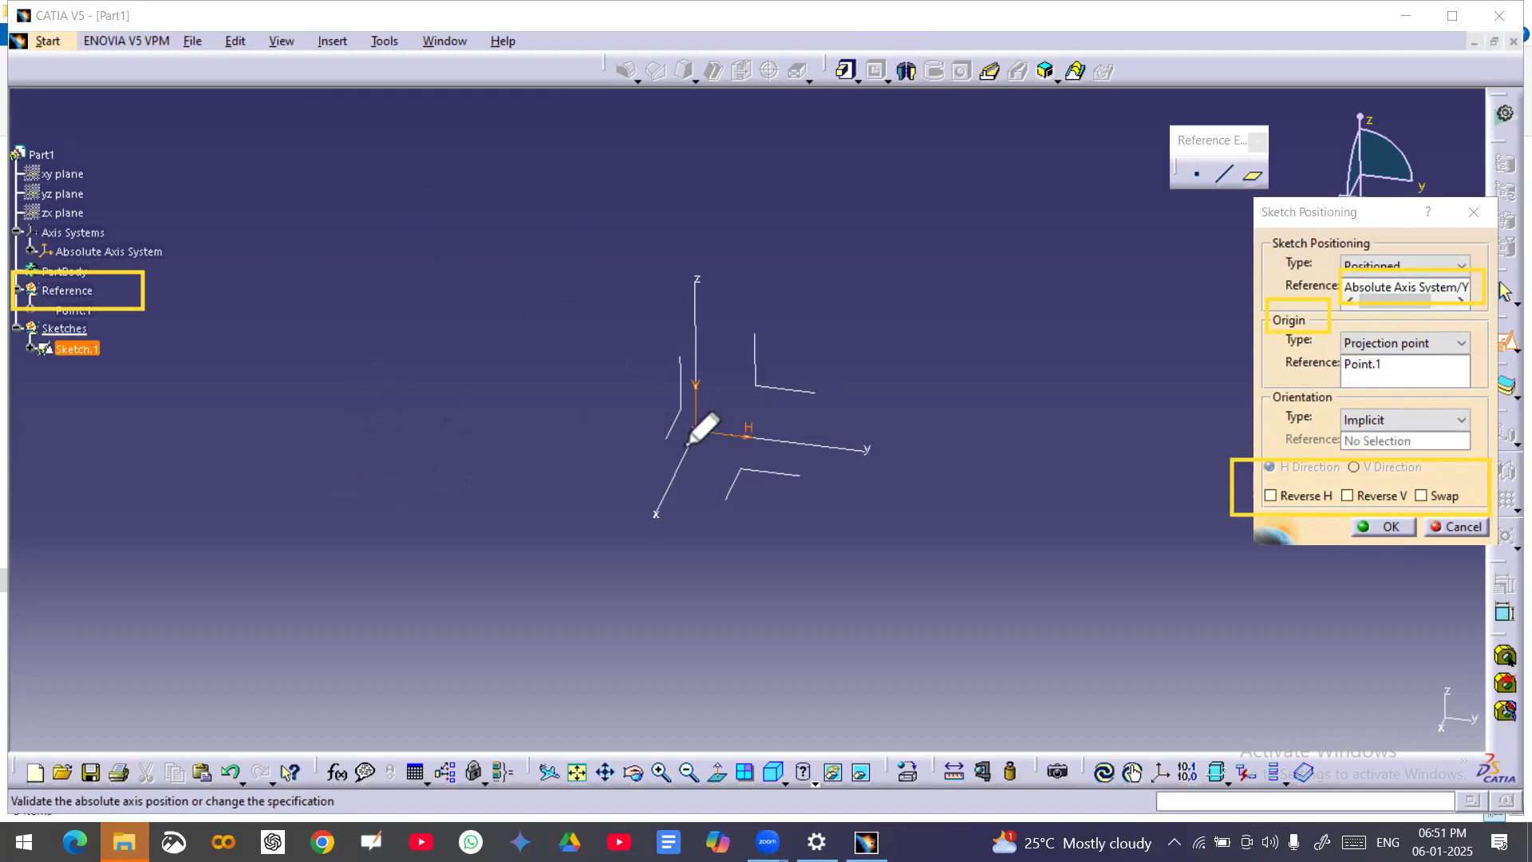
{"action": "mouse_move", "coordinate": [696, 439]}
{"action": "left_mouse_down"}
{"action": "mouse_move", "coordinate": [630, 526]}
{"action": "mouse_move", "coordinate": [643, 591]}
{"action": "left_mouse_up"}
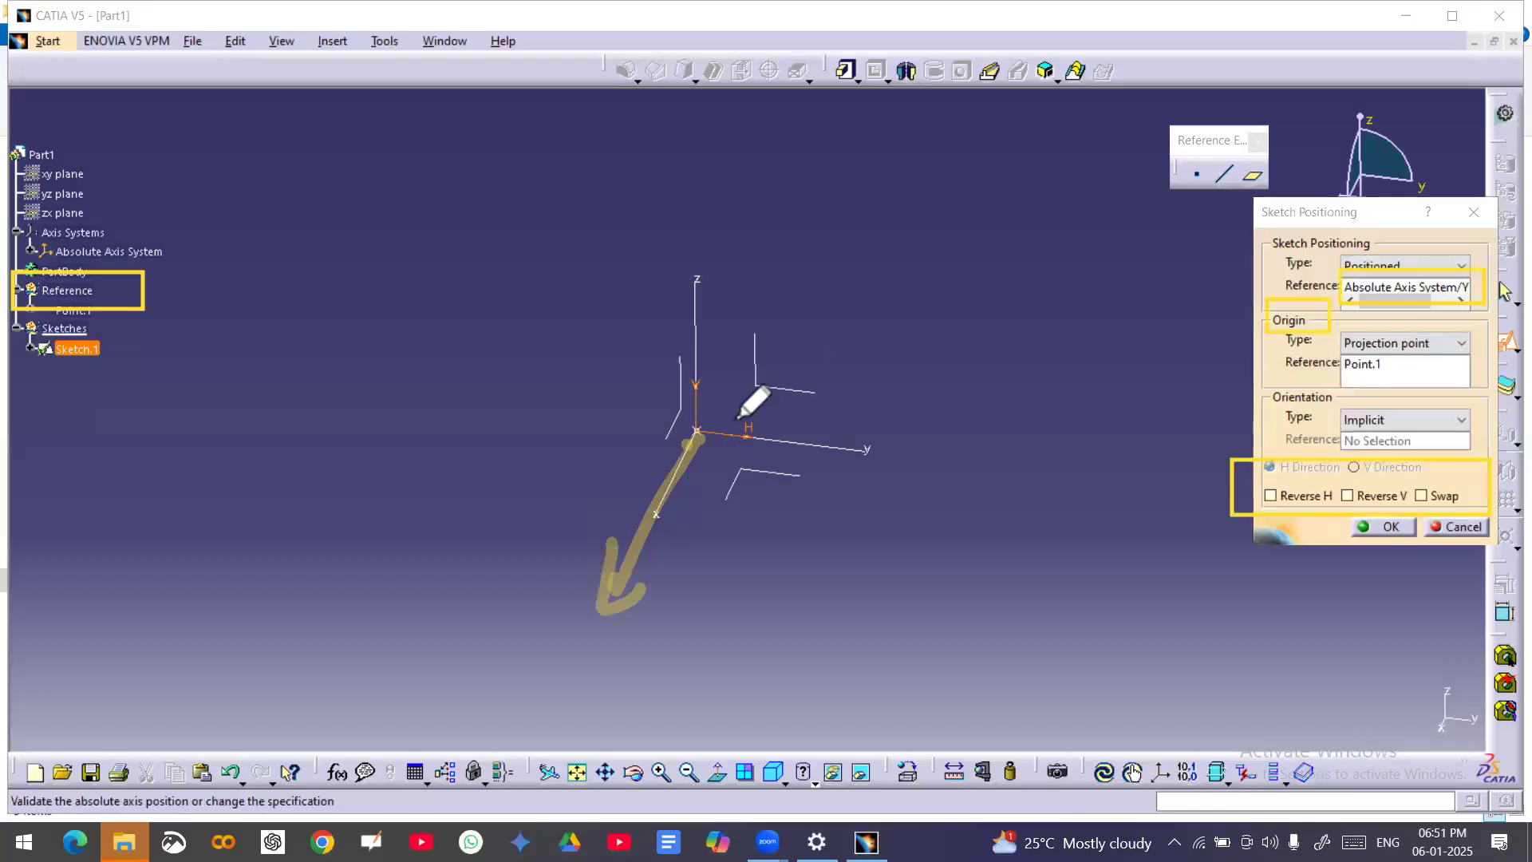
{"action": "mouse_move", "coordinate": [693, 453]}
{"action": "left_mouse_down"}
{"action": "mouse_move", "coordinate": [814, 313]}
{"action": "mouse_move", "coordinate": [809, 371]}
{"action": "left_mouse_up"}
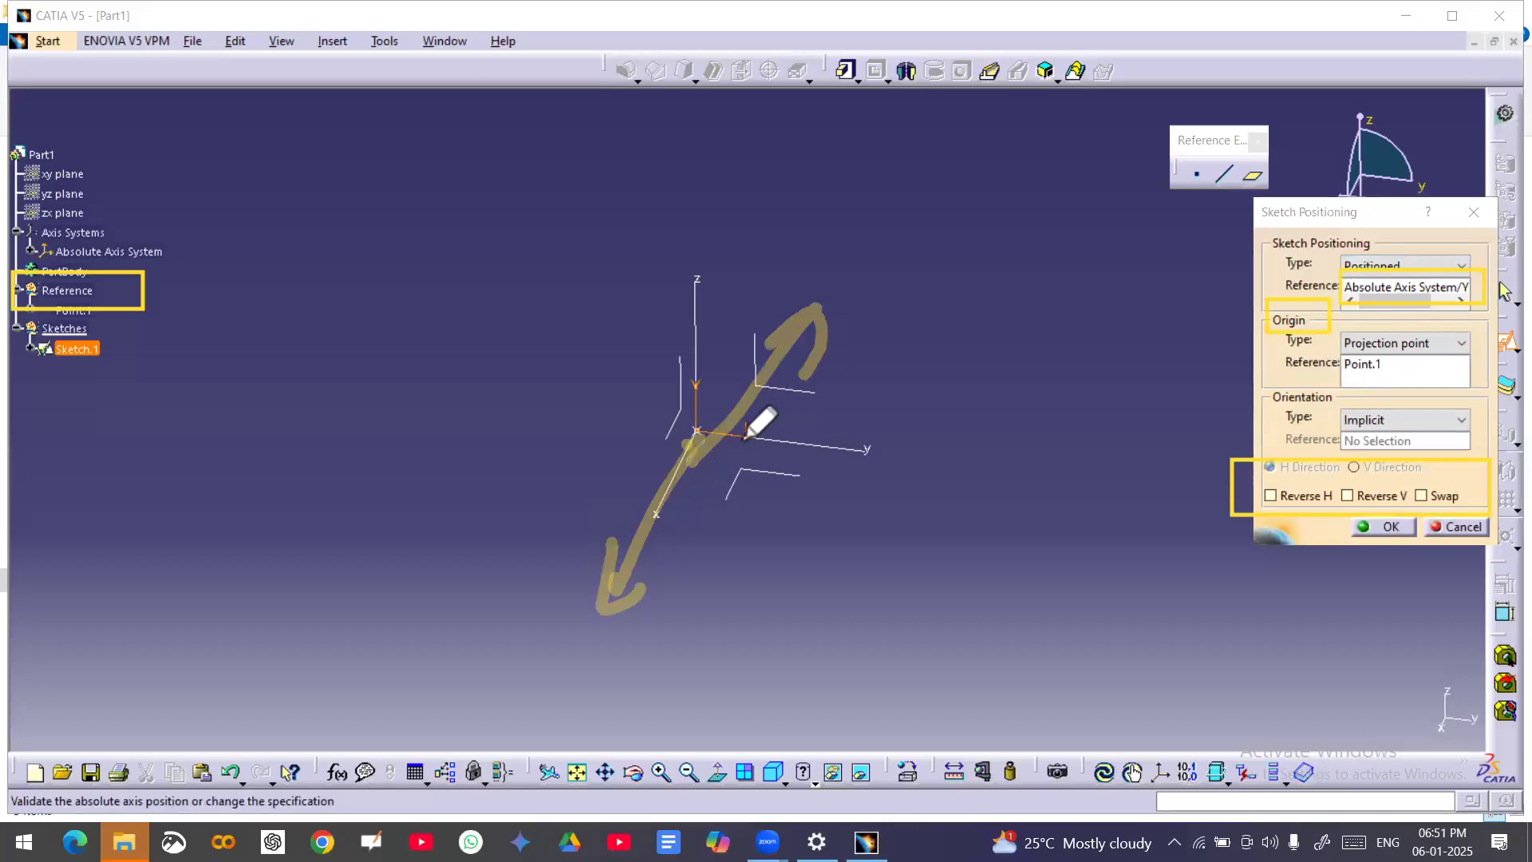
{"action": "mouse_move", "coordinate": [690, 444]}
{"action": "left_mouse_down"}
{"action": "mouse_move", "coordinate": [906, 436]}
{"action": "mouse_move", "coordinate": [924, 455]}
{"action": "mouse_move", "coordinate": [940, 445]}
{"action": "mouse_move", "coordinate": [939, 498]}
{"action": "left_mouse_up"}
{"action": "left_click_drag", "start_coordinate": [975, 441], "coordinate": [973, 496]}
{"action": "mouse_move", "coordinate": [678, 456]}
{"action": "left_mouse_down"}
{"action": "mouse_move", "coordinate": [684, 289]}
{"action": "mouse_move", "coordinate": [701, 343]}
{"action": "left_mouse_up"}
{"action": "left_click_drag", "start_coordinate": [586, 313], "coordinate": [621, 305]}
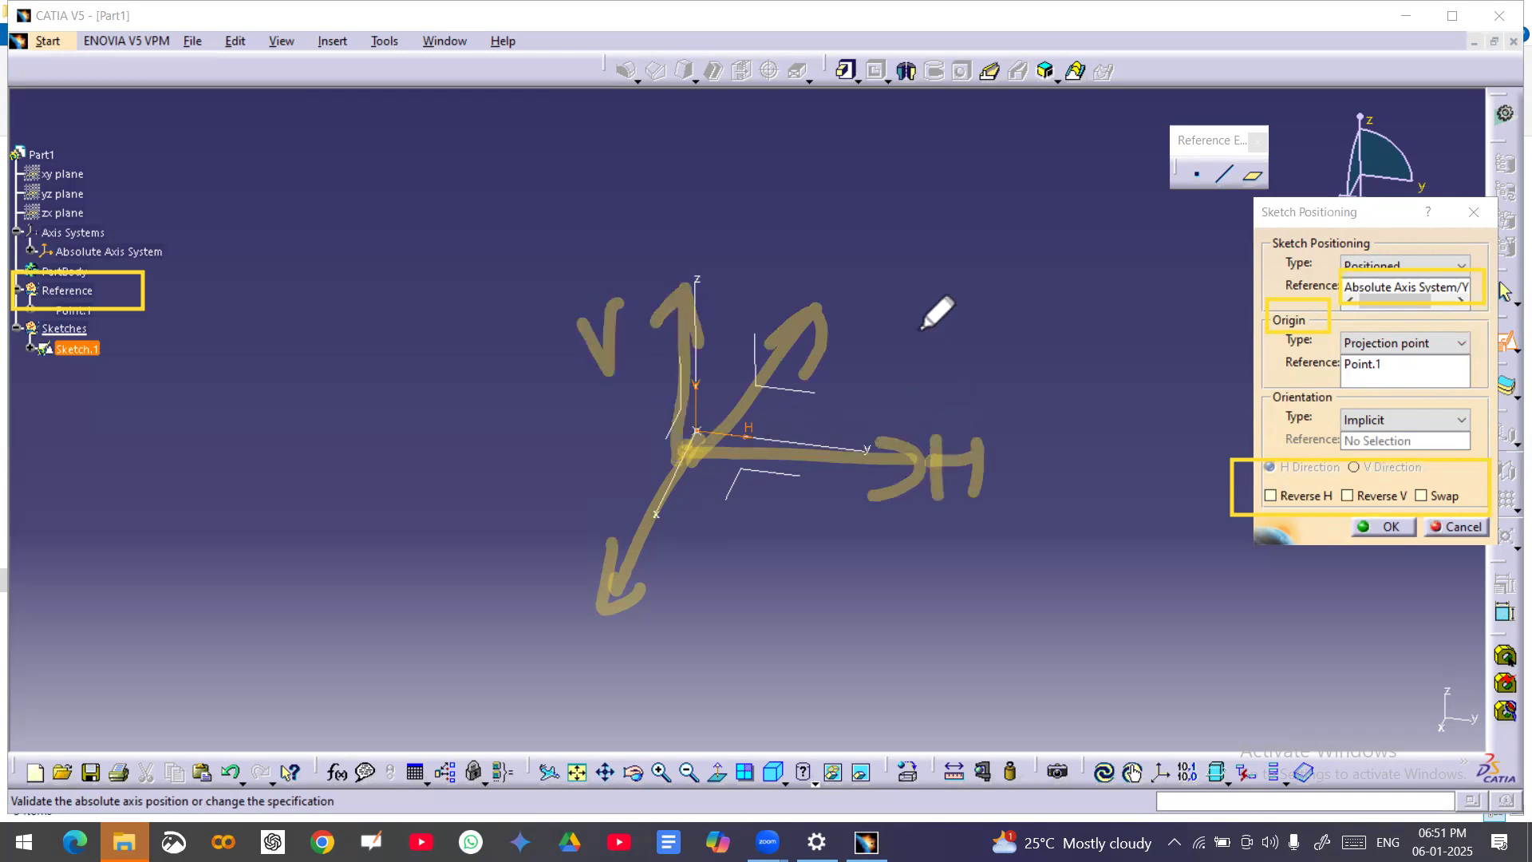
{"action": "mouse_move", "coordinate": [940, 279]}
{"action": "left_mouse_down"}
{"action": "mouse_move", "coordinate": [934, 417]}
{"action": "mouse_move", "coordinate": [1120, 291]}
{"action": "mouse_move", "coordinate": [930, 419]}
{"action": "left_mouse_up"}
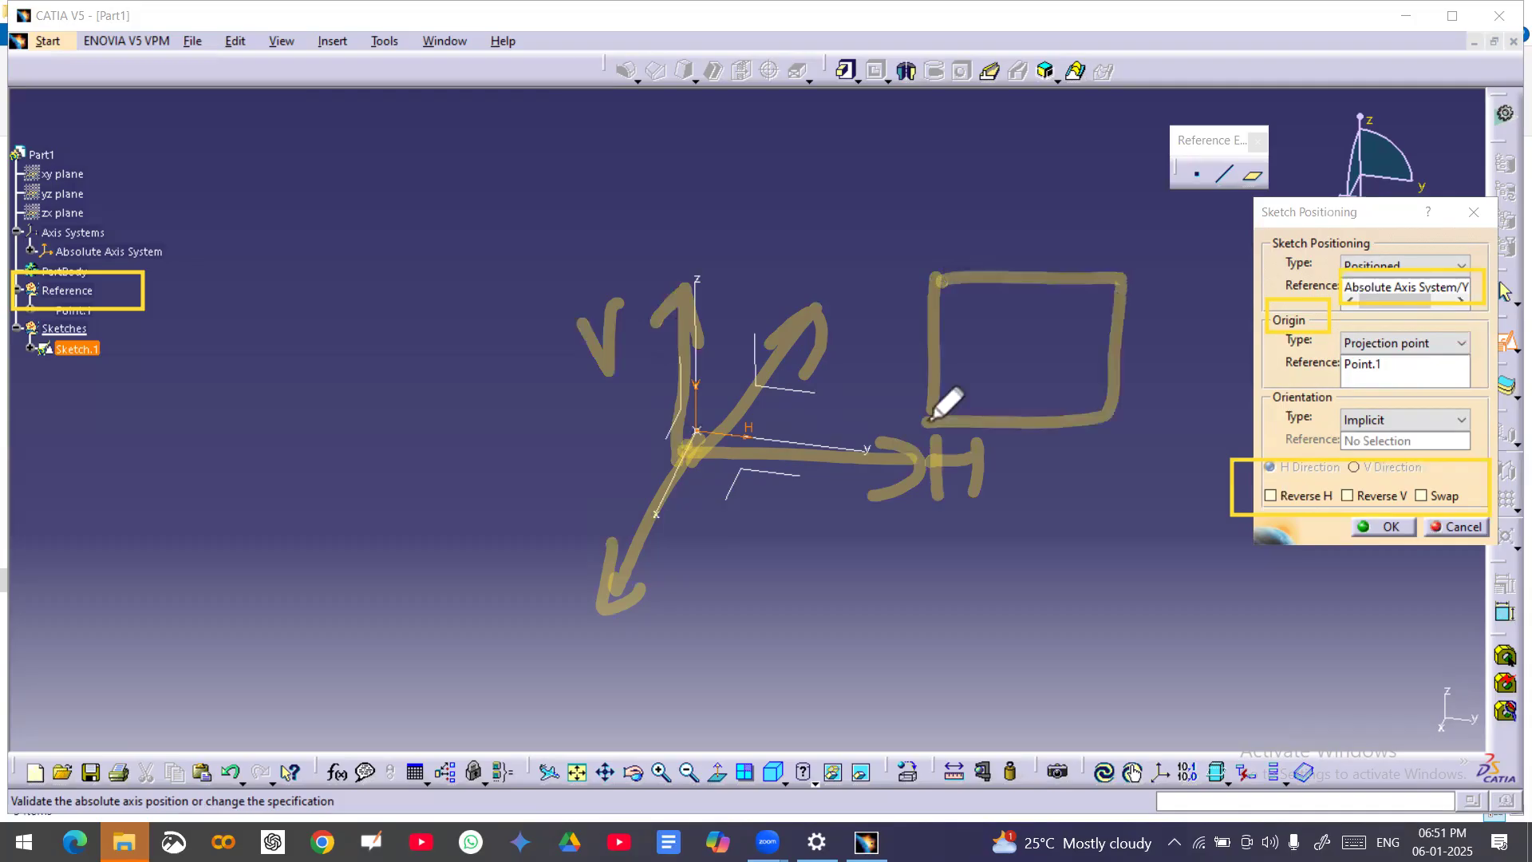
{"action": "mouse_move", "coordinate": [1029, 445]}
{"action": "left_mouse_down"}
{"action": "mouse_move", "coordinate": [1029, 505]}
{"action": "mouse_move", "coordinate": [1069, 469]}
{"action": "left_mouse_up"}
{"action": "left_click_drag", "start_coordinate": [1069, 445], "coordinate": [1071, 512]}
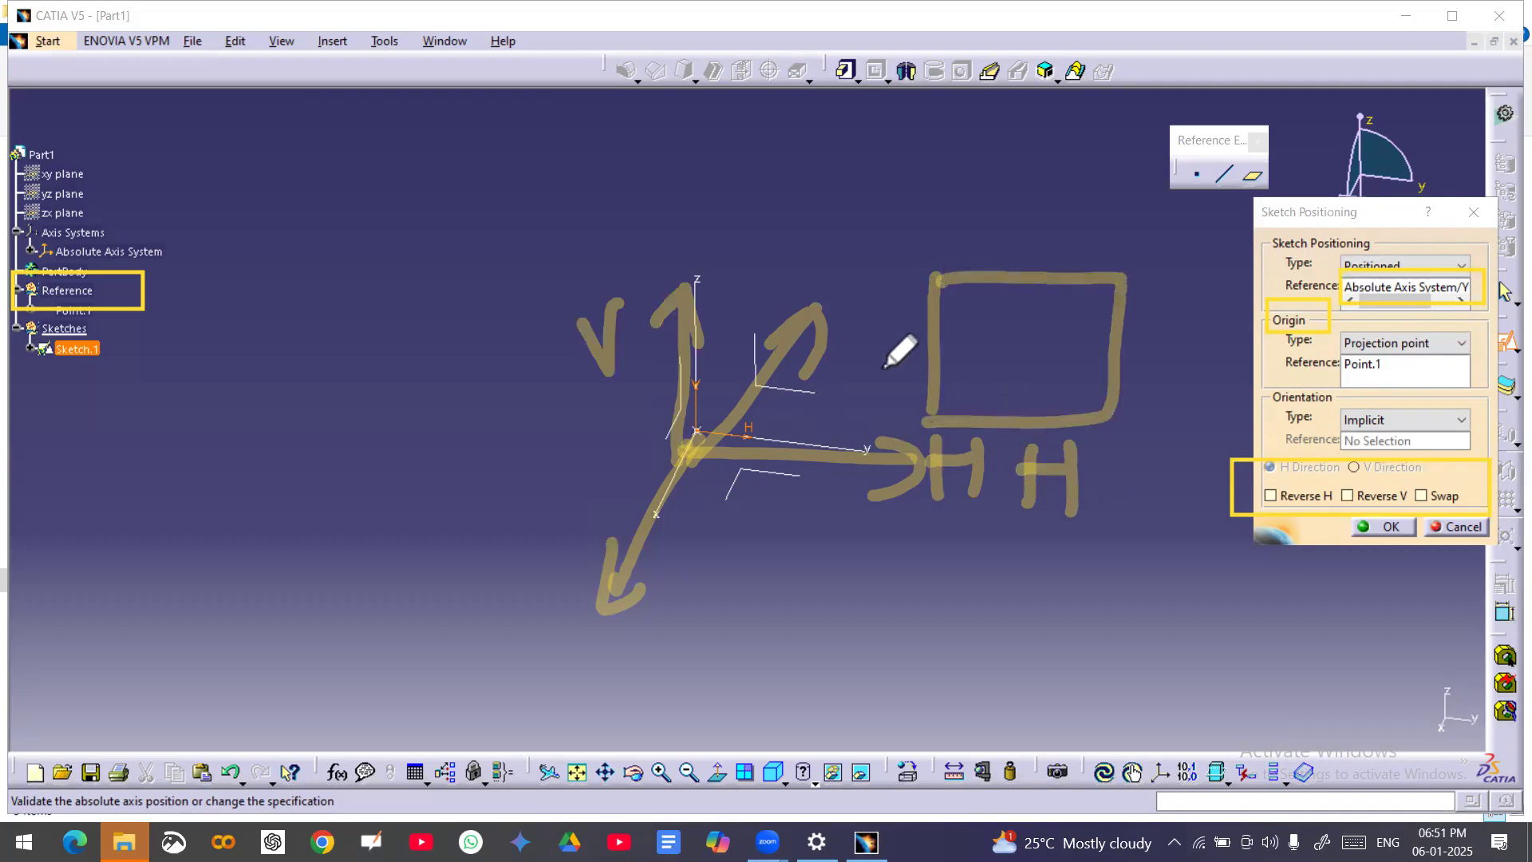
{"action": "left_click_drag", "start_coordinate": [877, 332], "coordinate": [908, 307]}
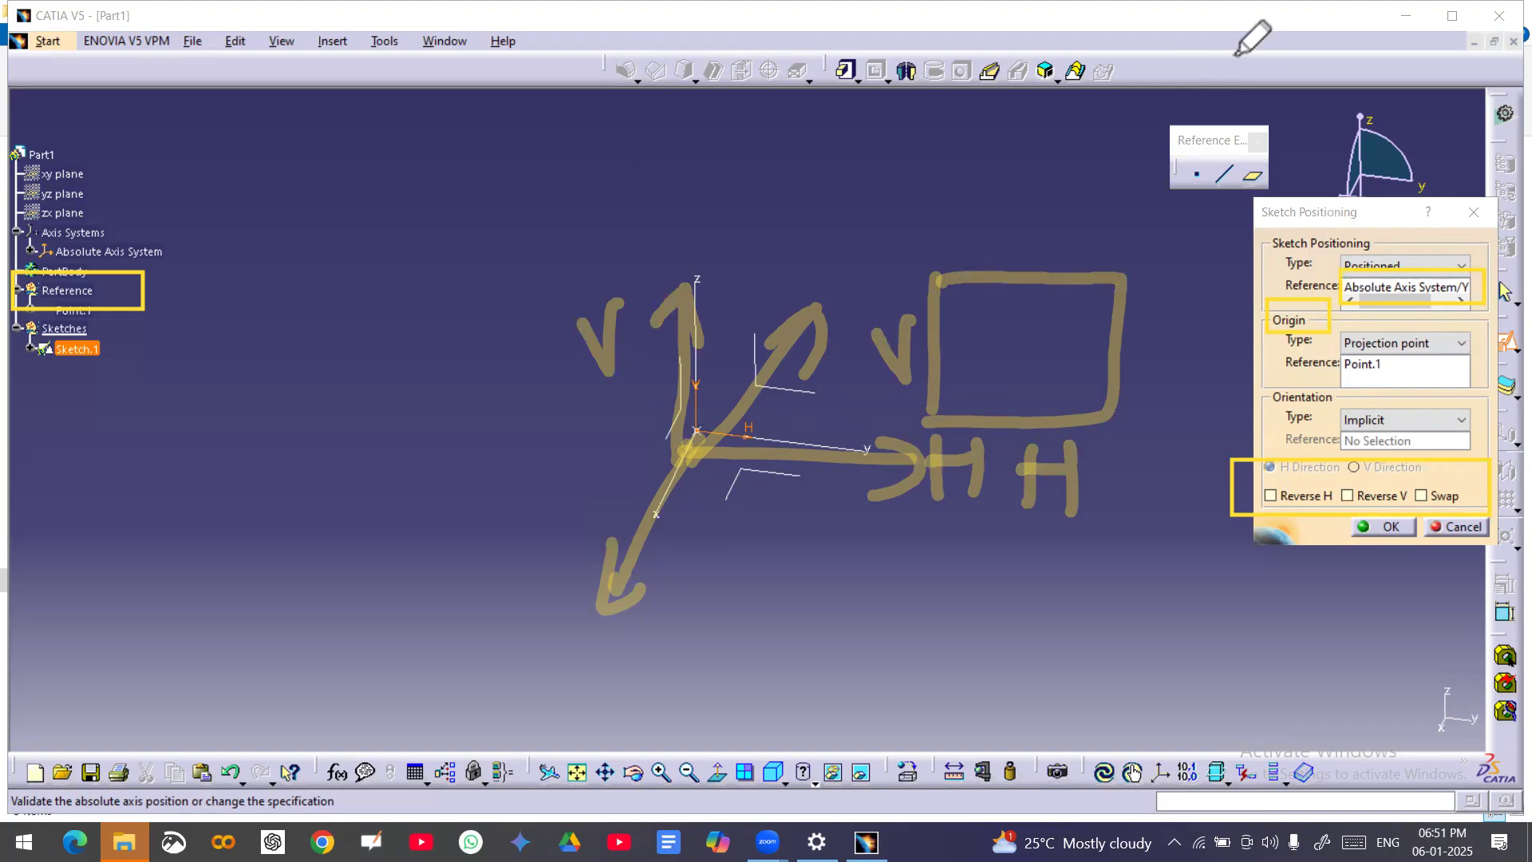
{"action": "left_click", "coordinate": [1181, 74]}
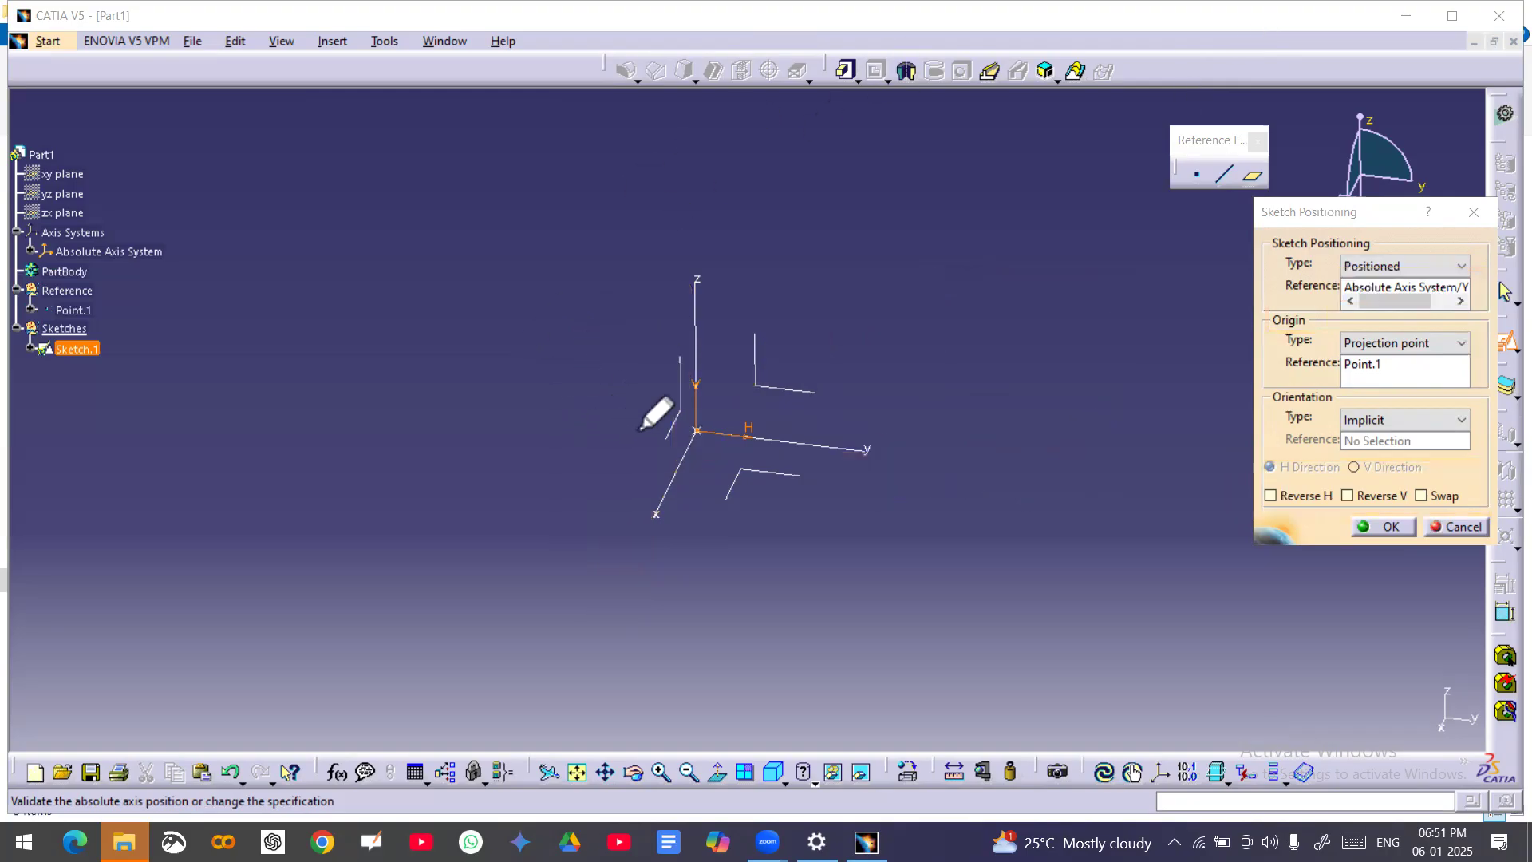
{"action": "mouse_move", "coordinate": [674, 347]}
{"action": "left_mouse_down"}
{"action": "mouse_move", "coordinate": [680, 427]}
{"action": "mouse_move", "coordinate": [558, 499]}
{"action": "mouse_move", "coordinate": [531, 363]}
{"action": "mouse_move", "coordinate": [674, 313]}
{"action": "left_mouse_up"}
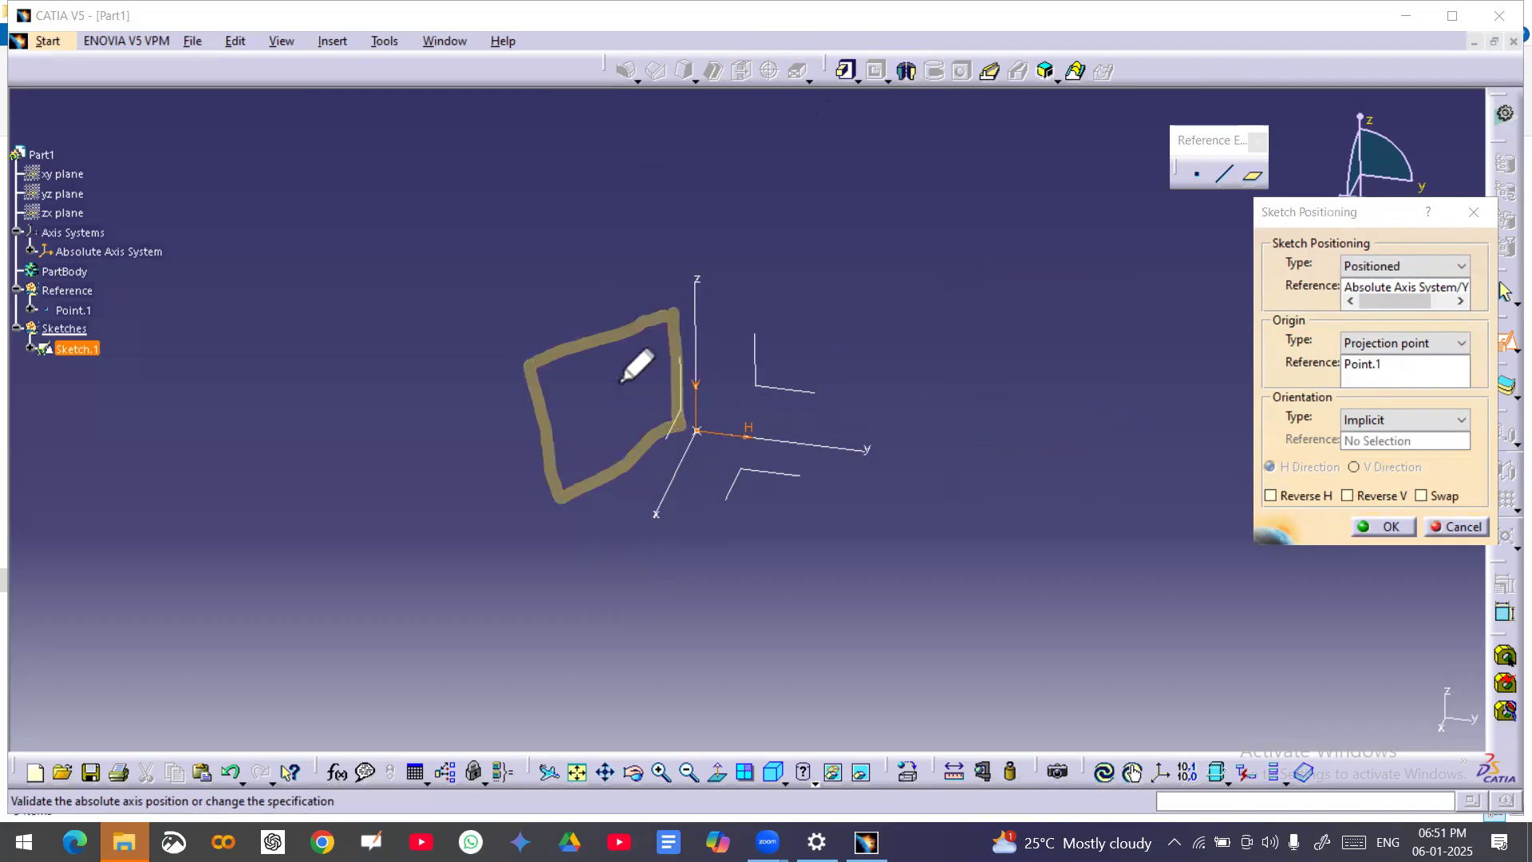
{"action": "mouse_move", "coordinate": [604, 505]}
{"action": "left_mouse_down"}
{"action": "mouse_move", "coordinate": [611, 549]}
{"action": "mouse_move", "coordinate": [631, 515]}
{"action": "left_mouse_up"}
{"action": "left_click_drag", "start_coordinate": [628, 484], "coordinate": [656, 544]}
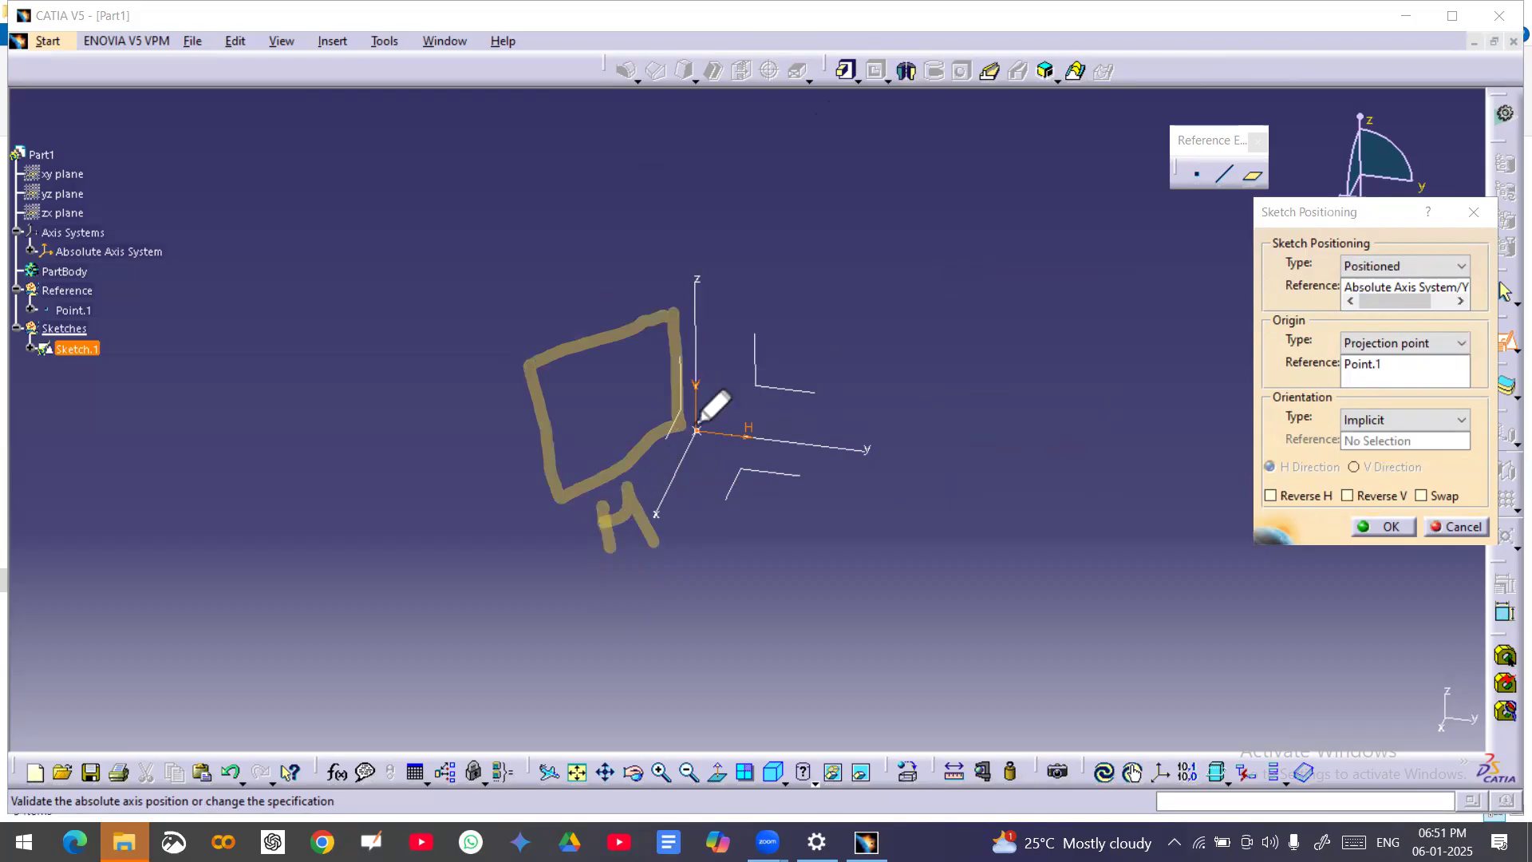
{"action": "left_click_drag", "start_coordinate": [679, 354], "coordinate": [716, 316]}
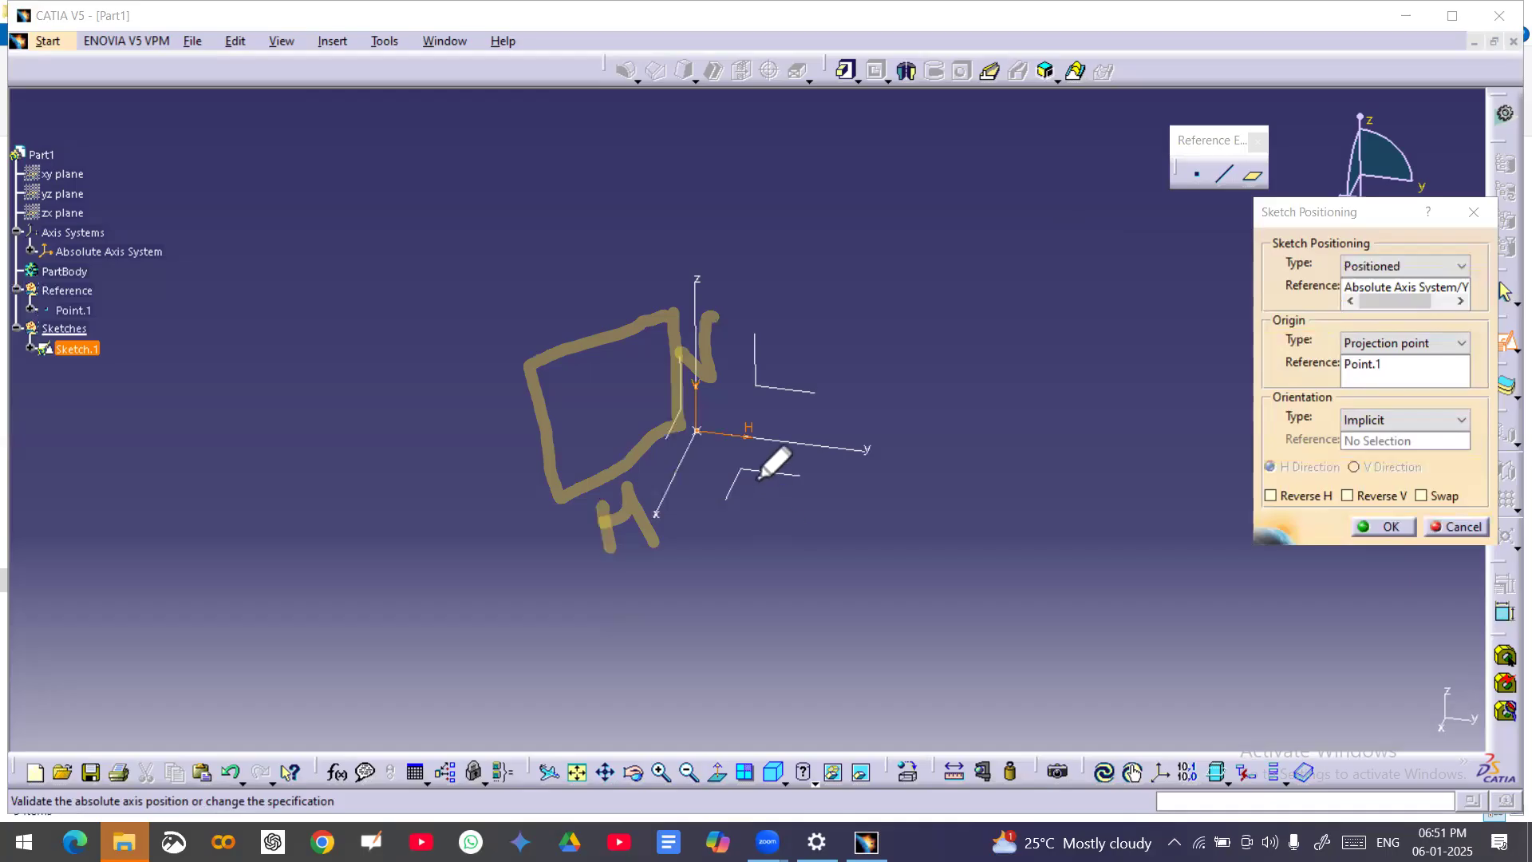
{"action": "left_click_drag", "start_coordinate": [744, 472], "coordinate": [709, 544]}
{"action": "mouse_move", "coordinate": [753, 582]}
{"action": "left_mouse_down"}
{"action": "mouse_move", "coordinate": [739, 634]}
{"action": "mouse_move", "coordinate": [782, 609]}
{"action": "left_mouse_up"}
{"action": "left_click_drag", "start_coordinate": [785, 589], "coordinate": [779, 645]}
{"action": "left_click_drag", "start_coordinate": [868, 521], "coordinate": [900, 519]}
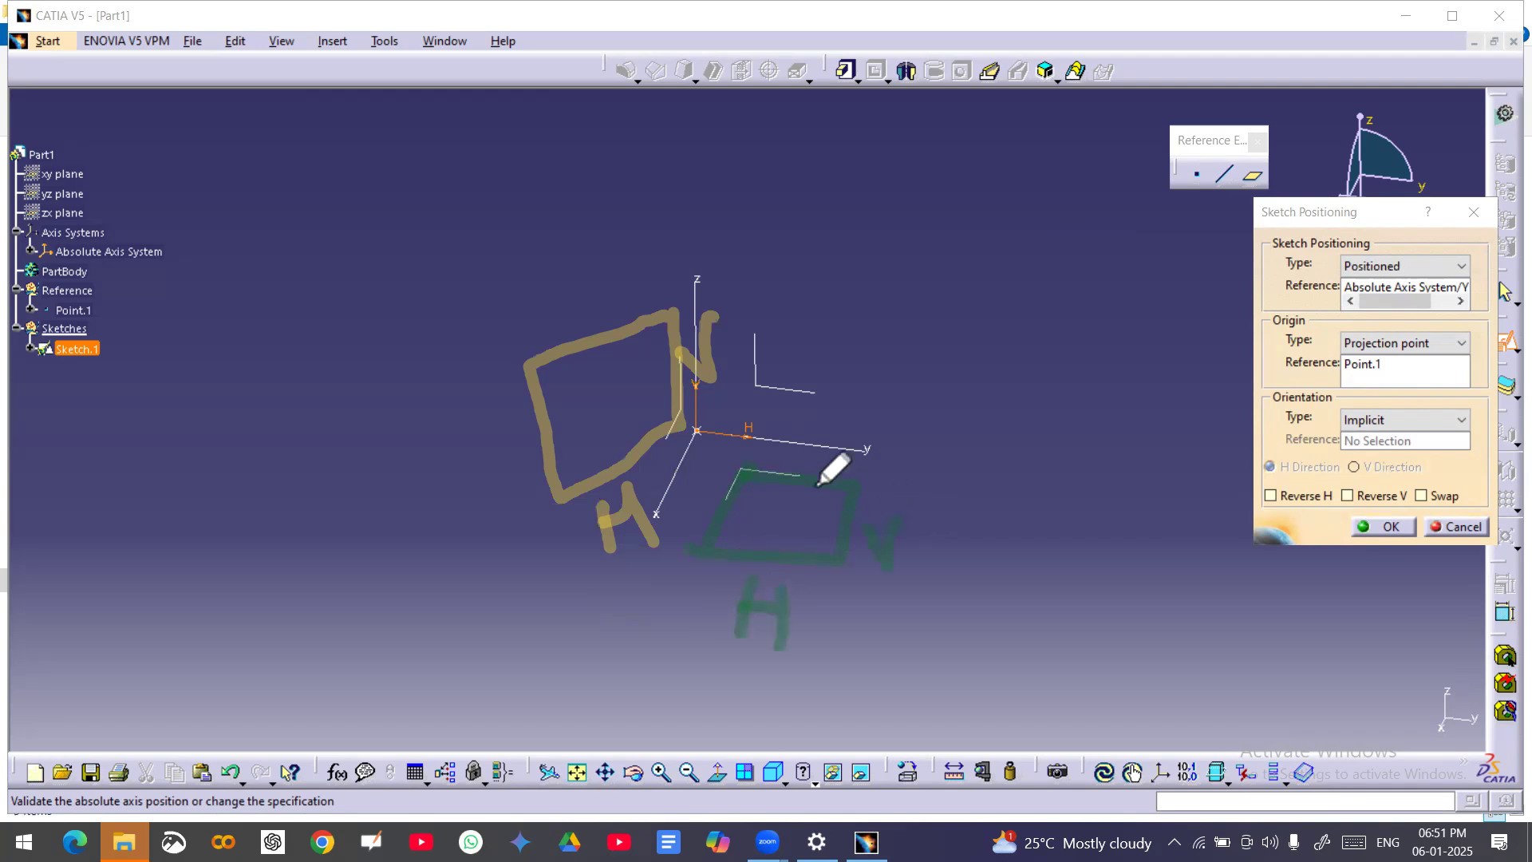
{"action": "left_click_drag", "start_coordinate": [696, 431], "coordinate": [878, 449]}
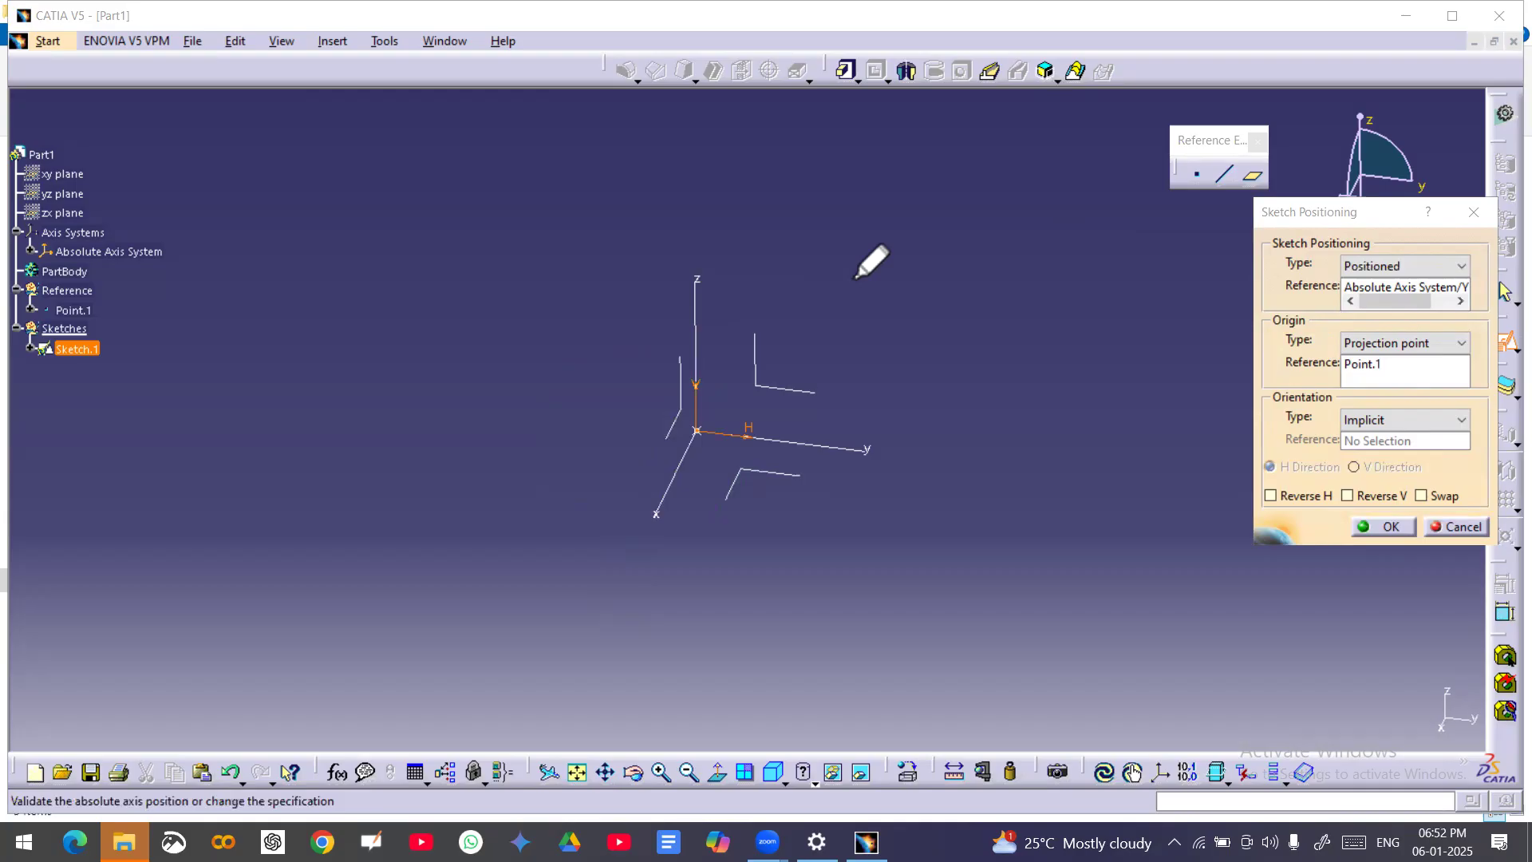
{"action": "mouse_move", "coordinate": [769, 271]}
{"action": "left_mouse_down"}
{"action": "mouse_move", "coordinate": [950, 392]}
{"action": "mouse_move", "coordinate": [978, 393]}
{"action": "left_mouse_up"}
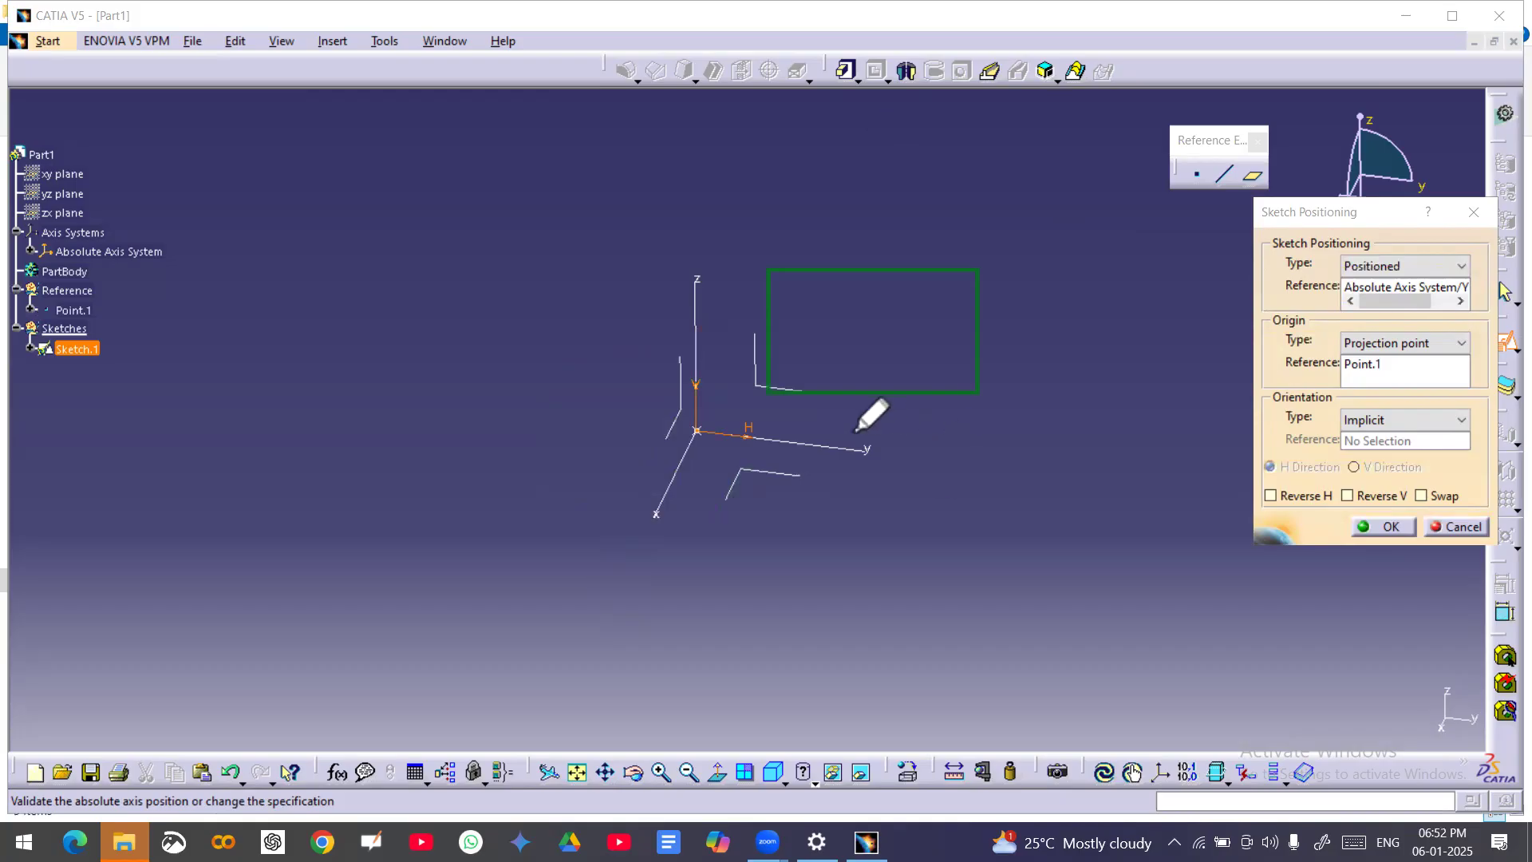
{"action": "left_click_drag", "start_coordinate": [710, 312], "coordinate": [734, 361]}
{"action": "left_click_drag", "start_coordinate": [744, 300], "coordinate": [736, 364]}
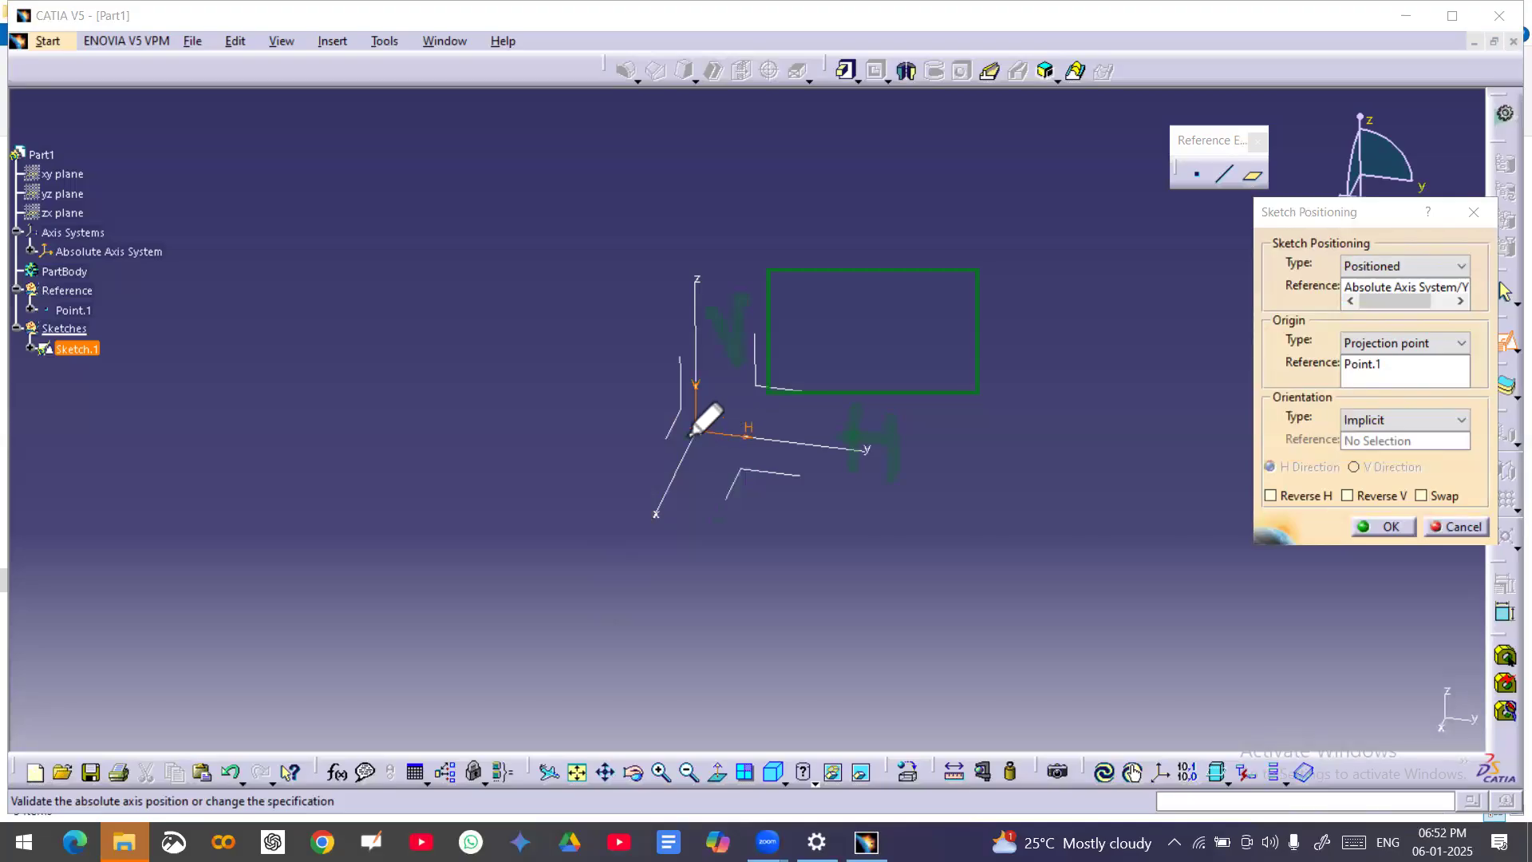
{"action": "left_click_drag", "start_coordinate": [819, 444], "coordinate": [852, 465]}
{"action": "mouse_move", "coordinate": [852, 466]}
{"action": "left_mouse_down"}
{"action": "mouse_move", "coordinate": [804, 495]}
{"action": "mouse_move", "coordinate": [856, 531]}
{"action": "left_mouse_up"}
{"action": "left_click_drag", "start_coordinate": [857, 508], "coordinate": [892, 505]}
{"action": "left_click_drag", "start_coordinate": [899, 488], "coordinate": [890, 540]}
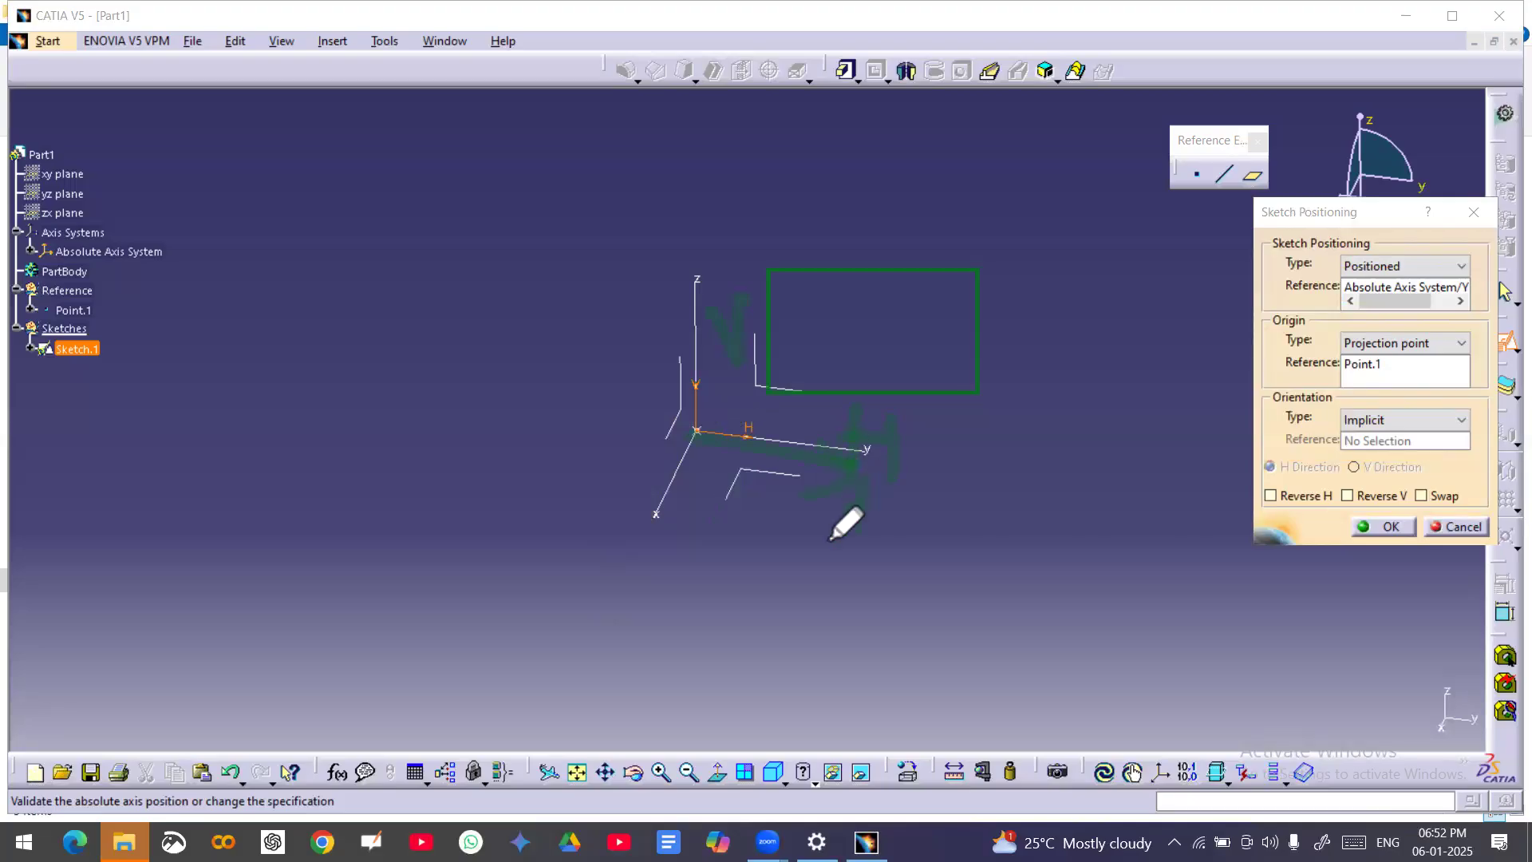
{"action": "left_click_drag", "start_coordinate": [623, 321], "coordinate": [661, 296]}
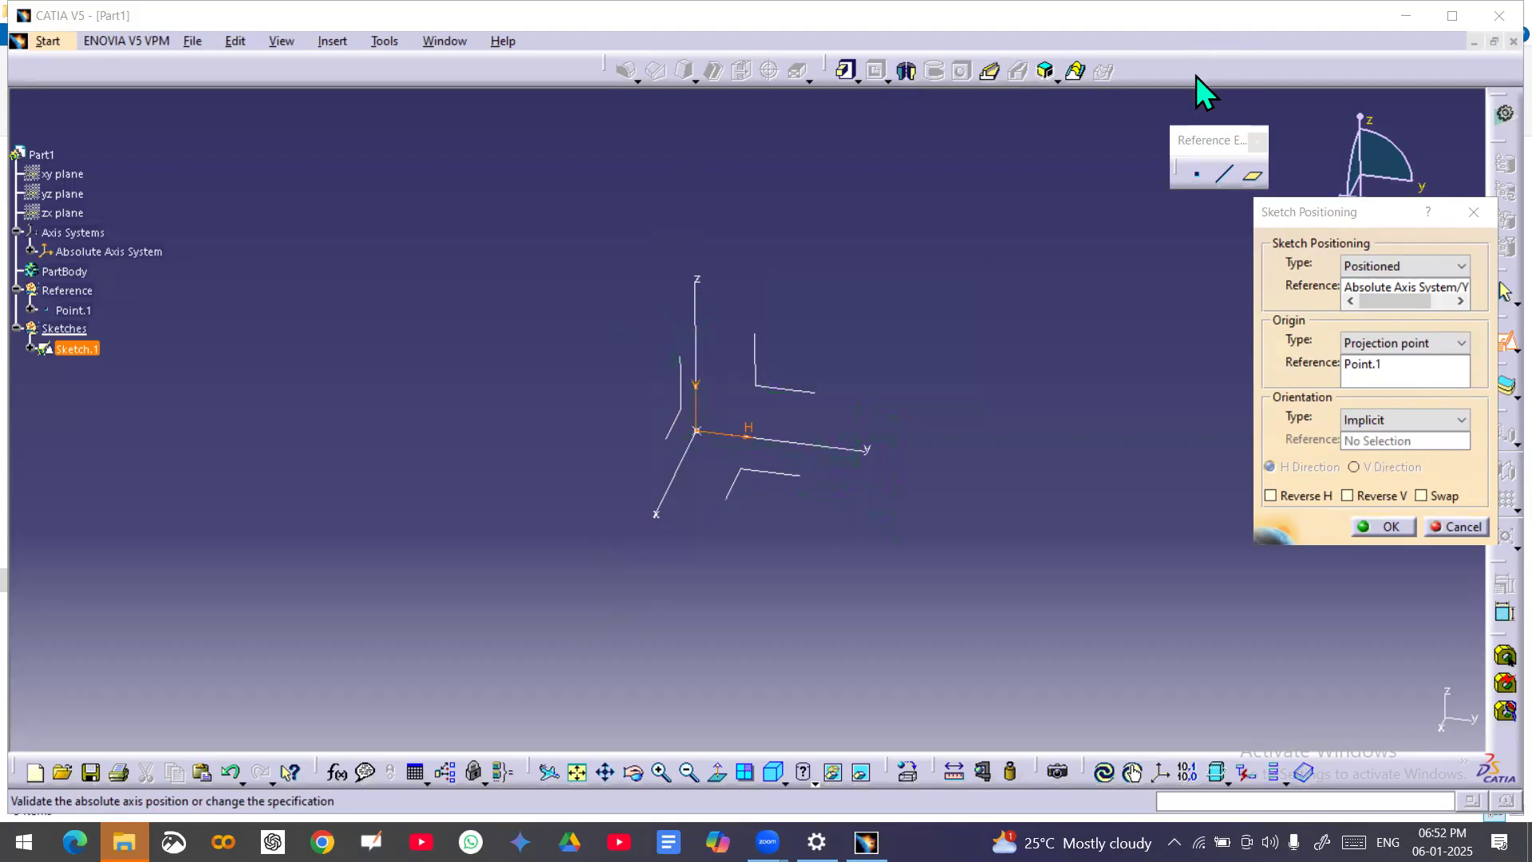
Accept the sketch positioning with the Implicit orientation to enter the Sketcher on the YZ plane
{"action": "left_click", "coordinate": [1374, 529]}
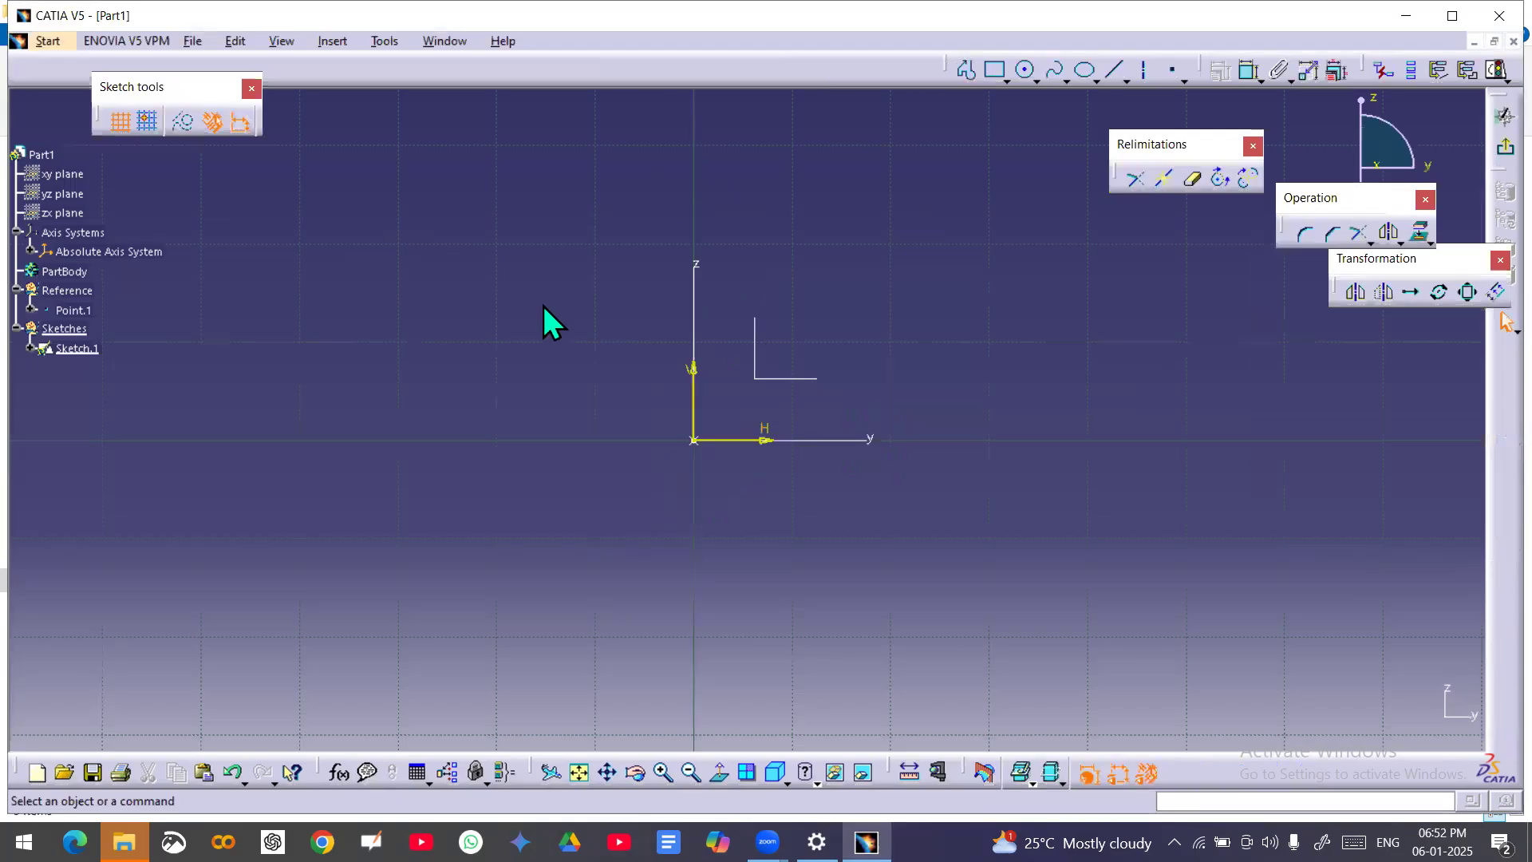
{"action": "left_click_drag", "start_coordinate": [351, 302], "coordinate": [467, 320]}
{"action": "mouse_move", "coordinate": [472, 257]}
{"action": "left_mouse_down"}
{"action": "mouse_move", "coordinate": [484, 308]}
{"action": "mouse_move", "coordinate": [438, 348]}
{"action": "left_mouse_up"}
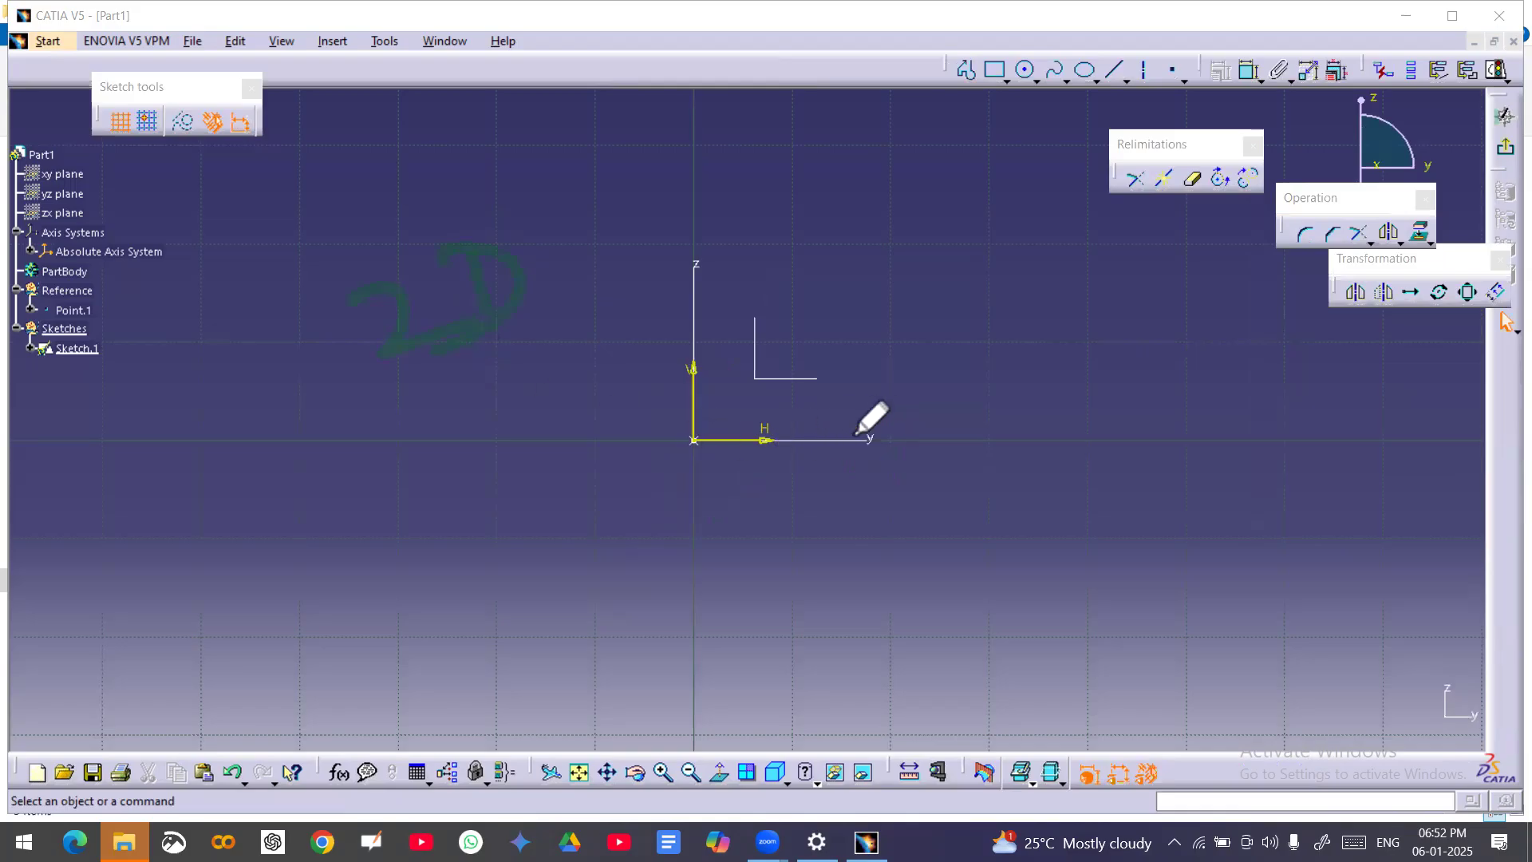
{"action": "left_click_drag", "start_coordinate": [765, 407], "coordinate": [763, 413]}
{"action": "left_click_drag", "start_coordinate": [690, 349], "coordinate": [645, 346]}
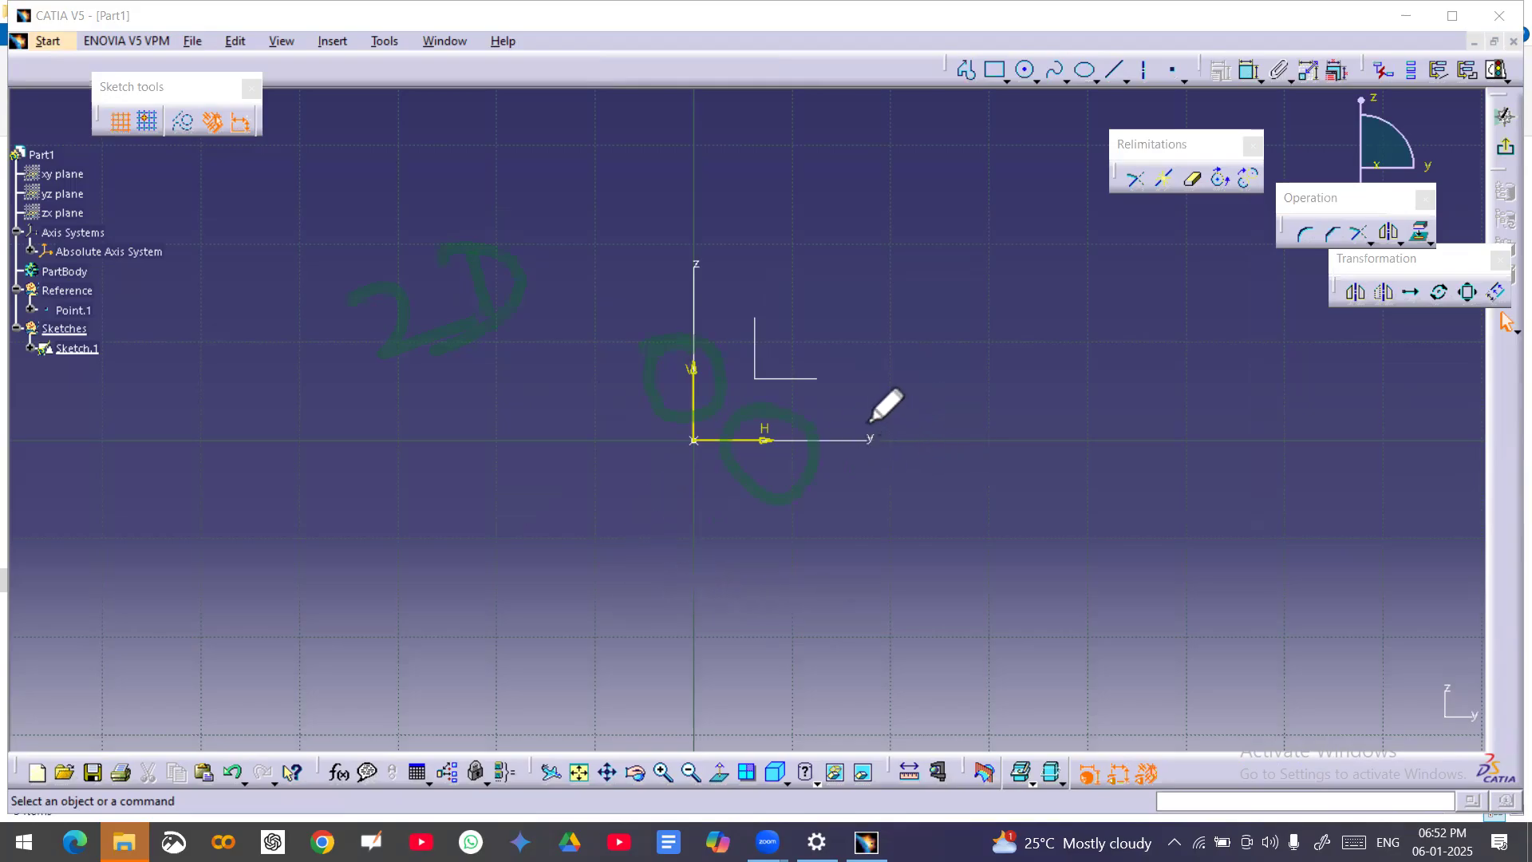
{"action": "left_click_drag", "start_coordinate": [869, 423], "coordinate": [867, 456]}
{"action": "left_click_drag", "start_coordinate": [699, 239], "coordinate": [682, 272]}
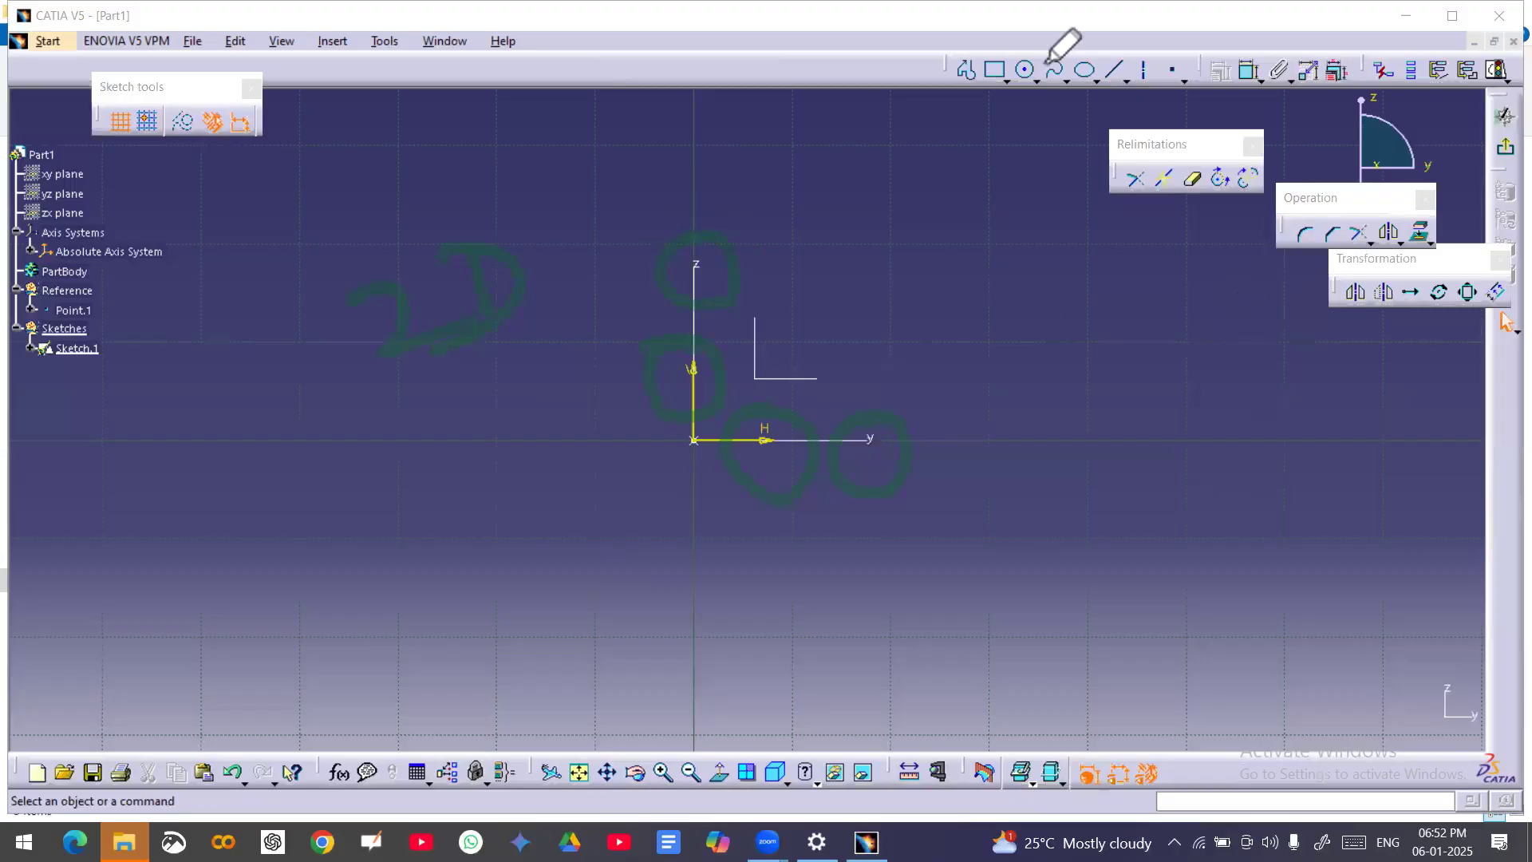
Move the floating Operation toolbar off the compass to the free area below the Transformation toolbar
{"action": "left_click_drag", "start_coordinate": [1316, 198], "coordinate": [1308, 404]}
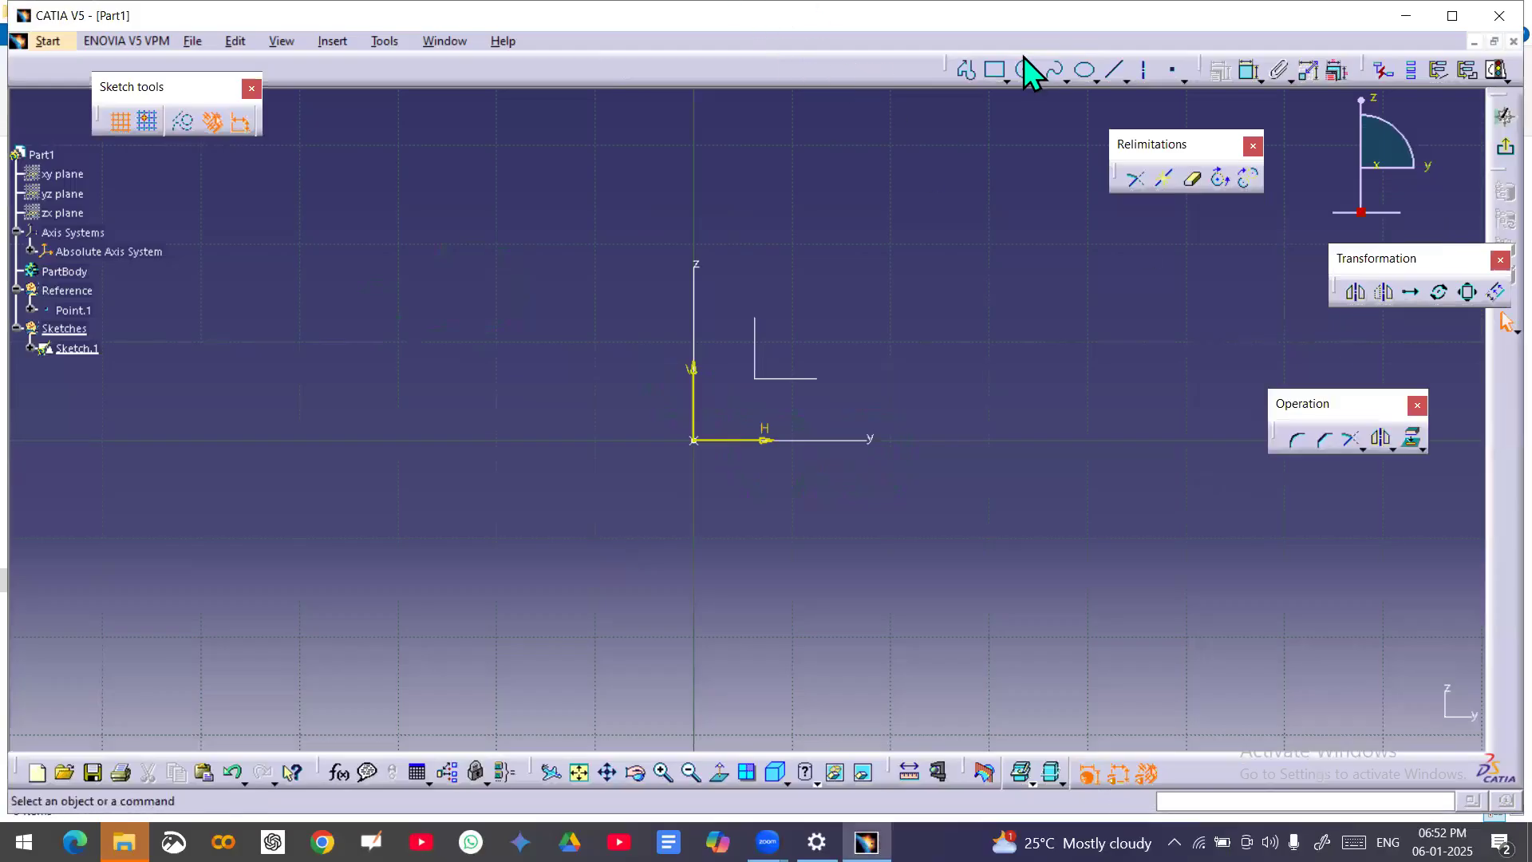
{"action": "key", "text": "ctrl+shift+3"}
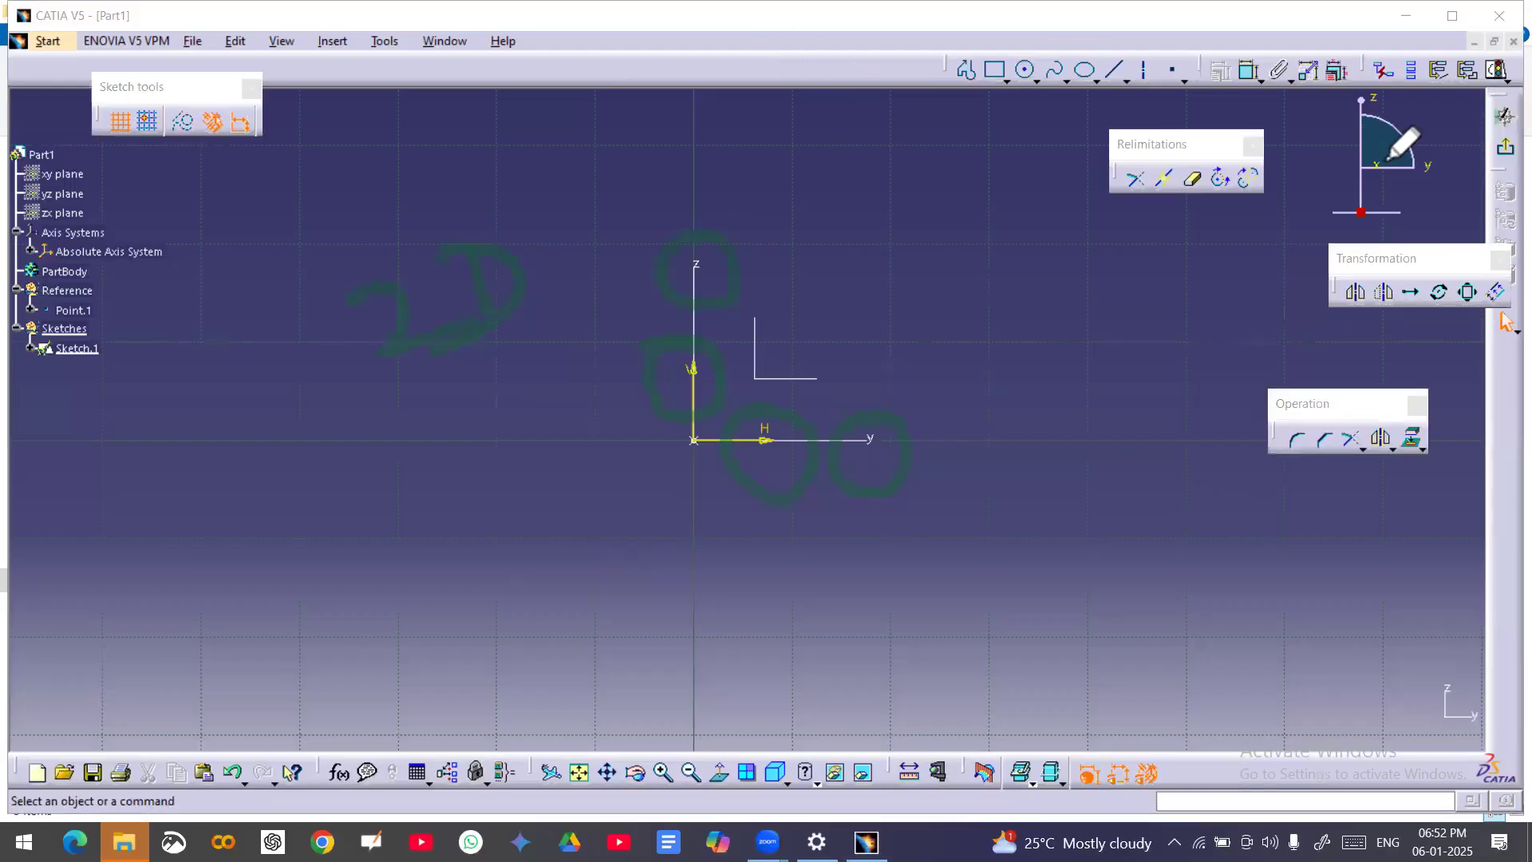
{"action": "left_click_drag", "start_coordinate": [1282, 234], "coordinate": [1323, 225]}
{"action": "left_click_drag", "start_coordinate": [1323, 226], "coordinate": [1286, 283]}
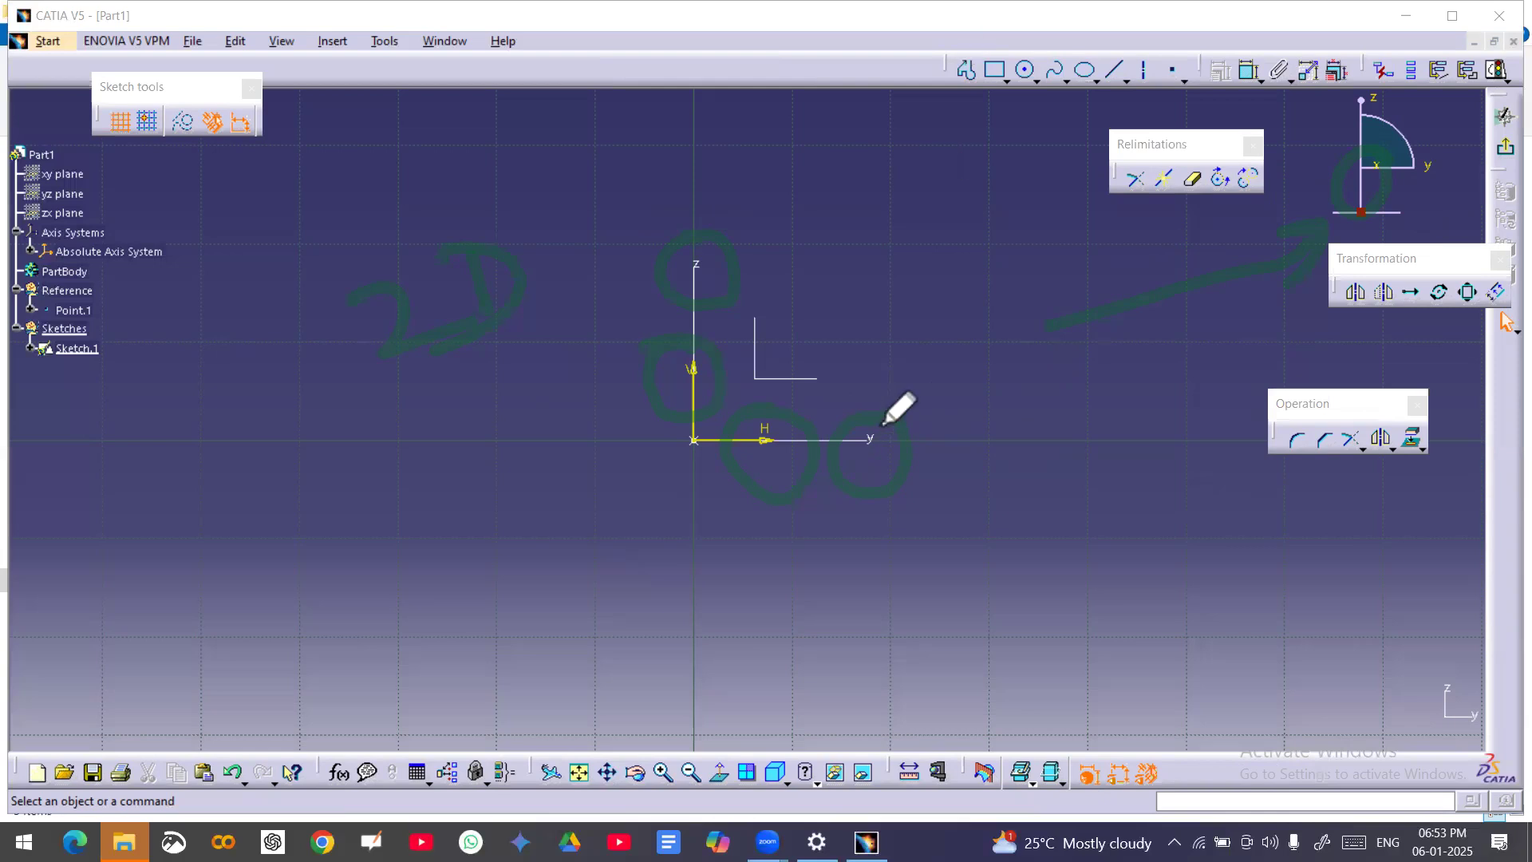
{"action": "left_click_drag", "start_coordinate": [857, 409], "coordinate": [868, 409]}
{"action": "left_click_drag", "start_coordinate": [696, 234], "coordinate": [703, 233]}
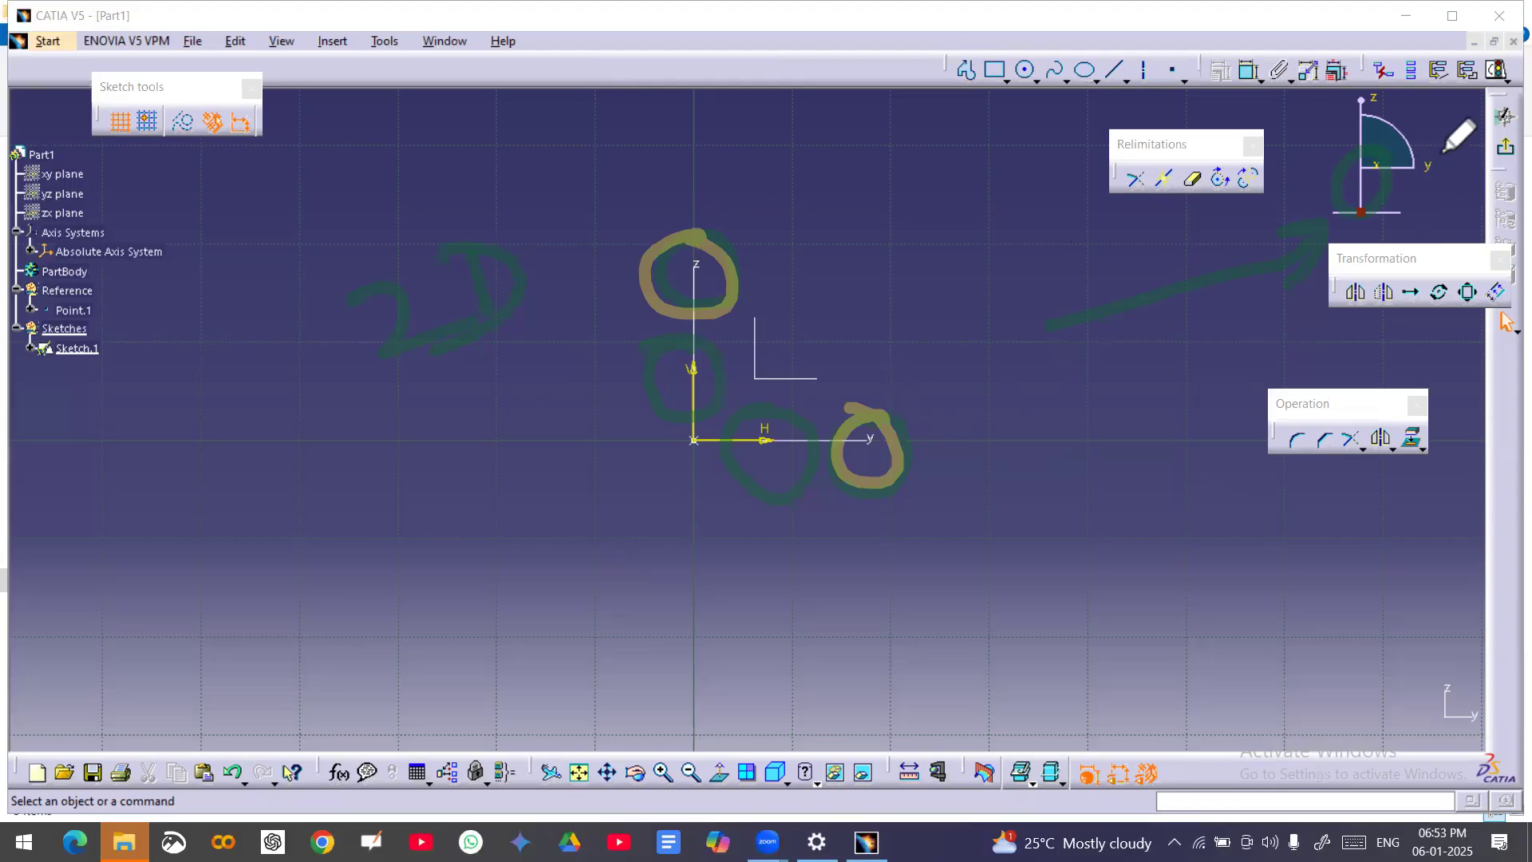
{"action": "left_click_drag", "start_coordinate": [1443, 151], "coordinate": [1446, 146]}
{"action": "left_click_drag", "start_coordinate": [1385, 90], "coordinate": [1391, 88]}
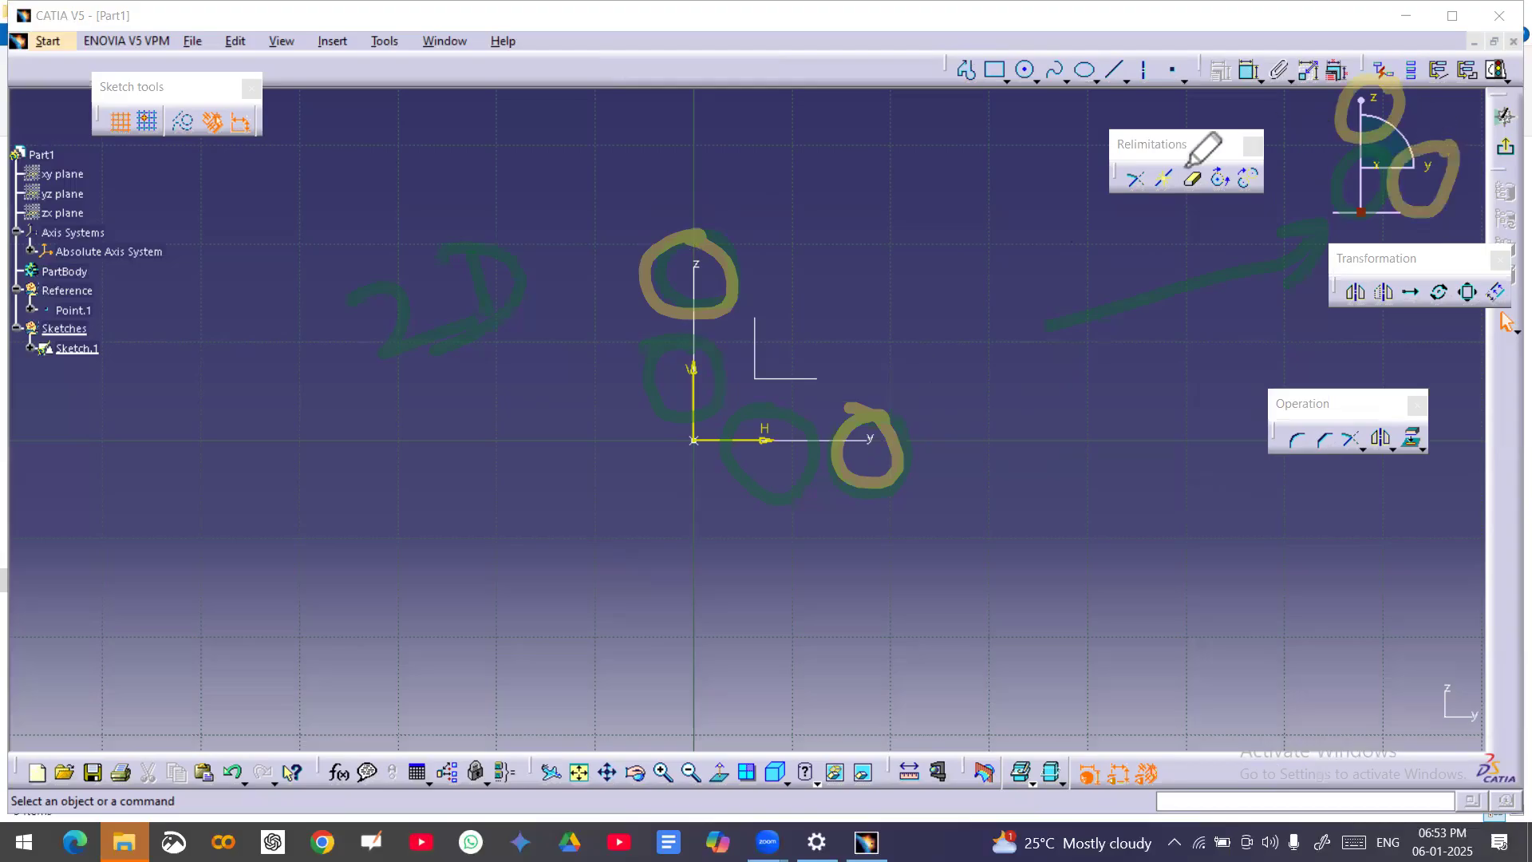
{"action": "mouse_move", "coordinate": [822, 171]}
{"action": "left_mouse_down"}
{"action": "mouse_move", "coordinate": [792, 343]}
{"action": "mouse_move", "coordinate": [926, 334]}
{"action": "mouse_move", "coordinate": [906, 391]}
{"action": "mouse_move", "coordinate": [999, 441]}
{"action": "left_mouse_up"}
{"action": "mouse_move", "coordinate": [828, 126]}
{"action": "left_mouse_down"}
{"action": "mouse_move", "coordinate": [773, 123]}
{"action": "mouse_move", "coordinate": [862, 148]}
{"action": "left_mouse_up"}
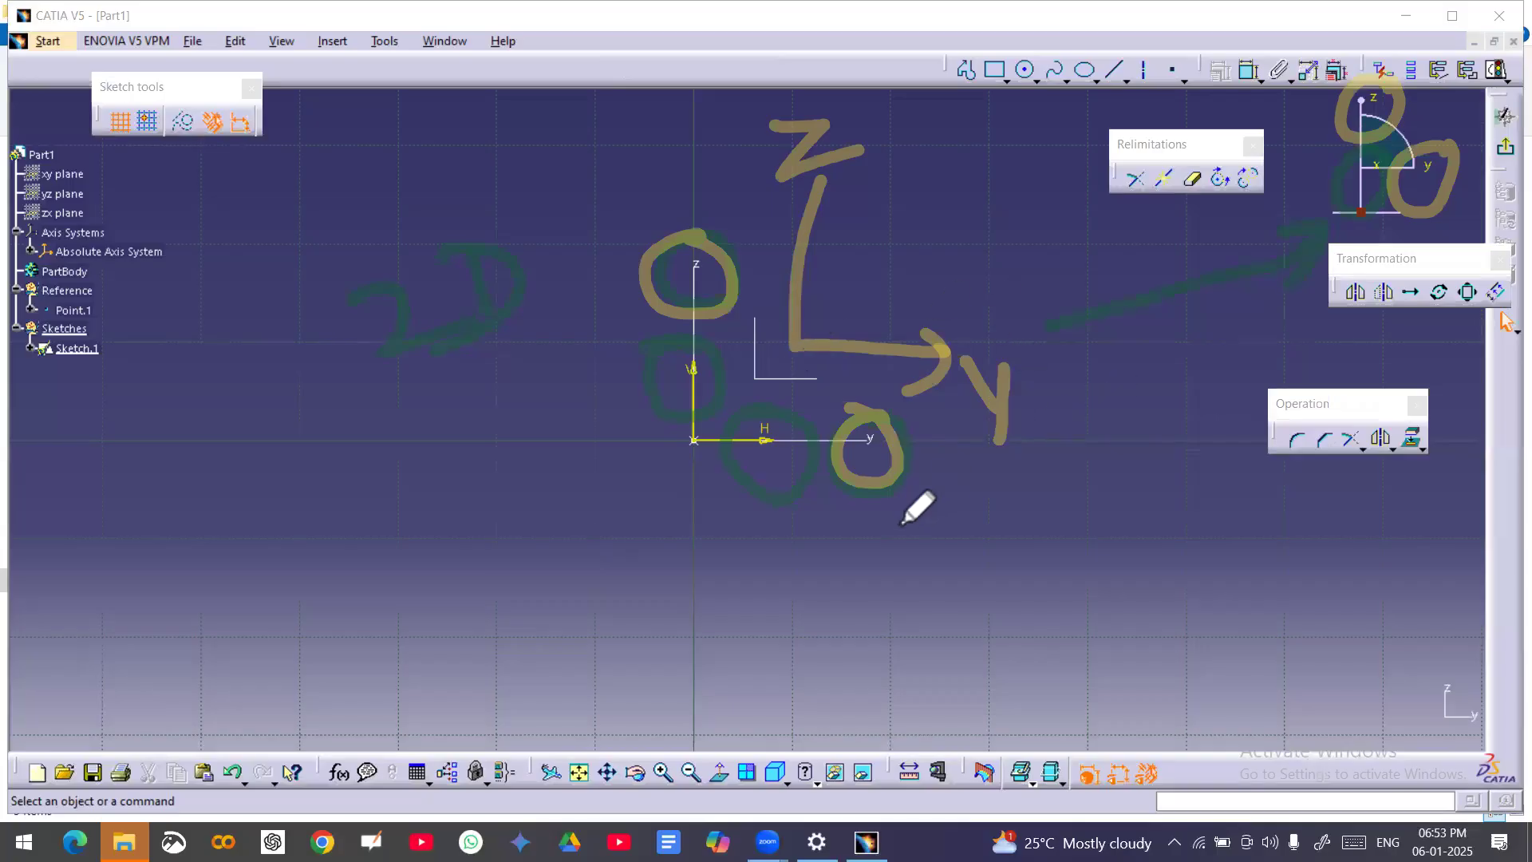
{"action": "mouse_move", "coordinate": [890, 532]}
{"action": "left_mouse_down"}
{"action": "mouse_move", "coordinate": [940, 563]}
{"action": "mouse_move", "coordinate": [1156, 479]}
{"action": "mouse_move", "coordinate": [1219, 568]}
{"action": "left_mouse_up"}
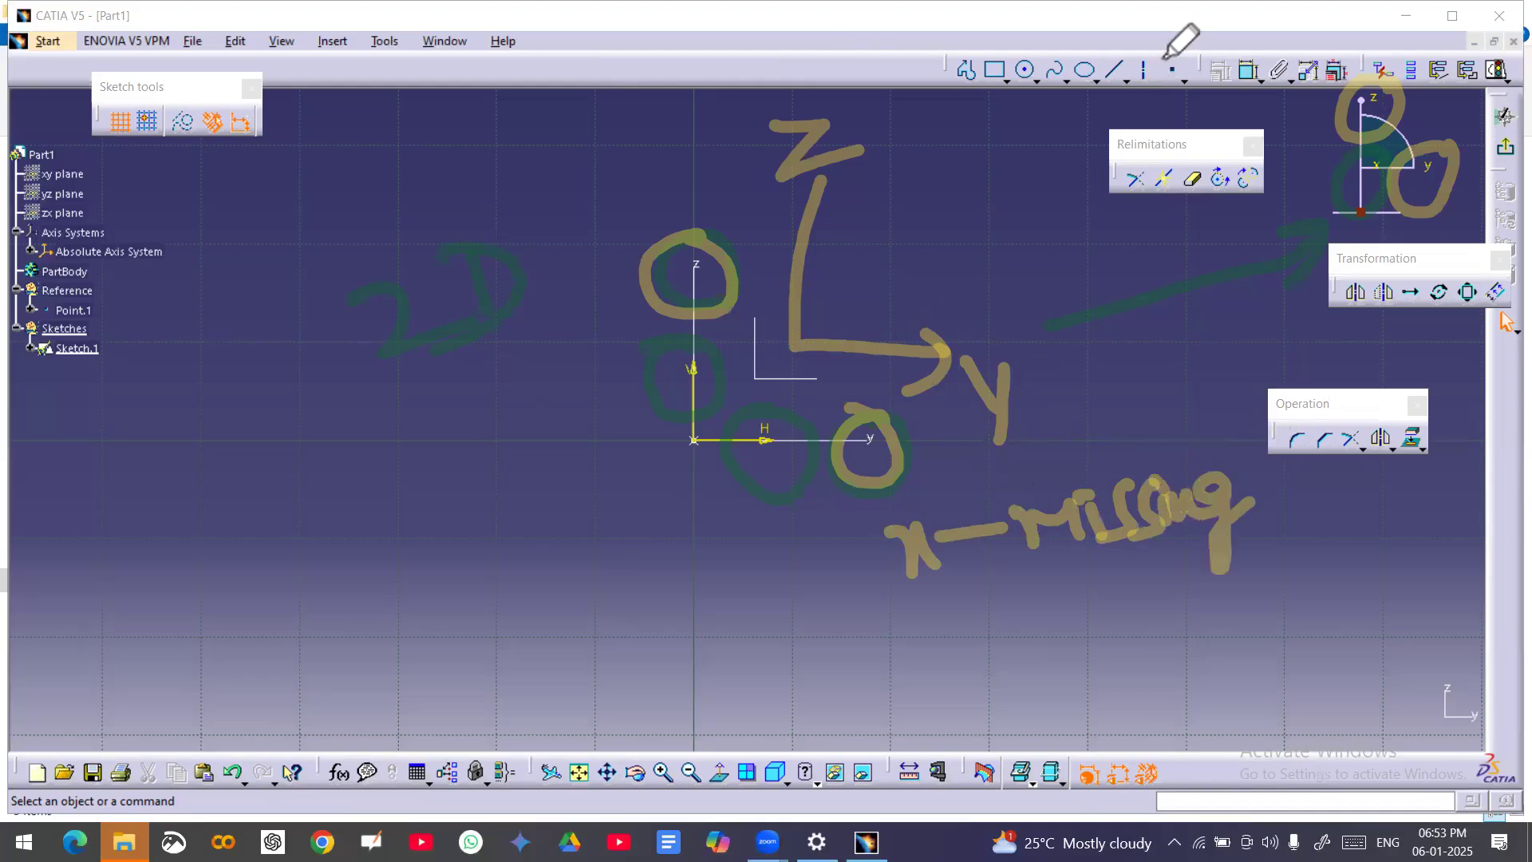
{"action": "left_click", "coordinate": [1203, 63]}
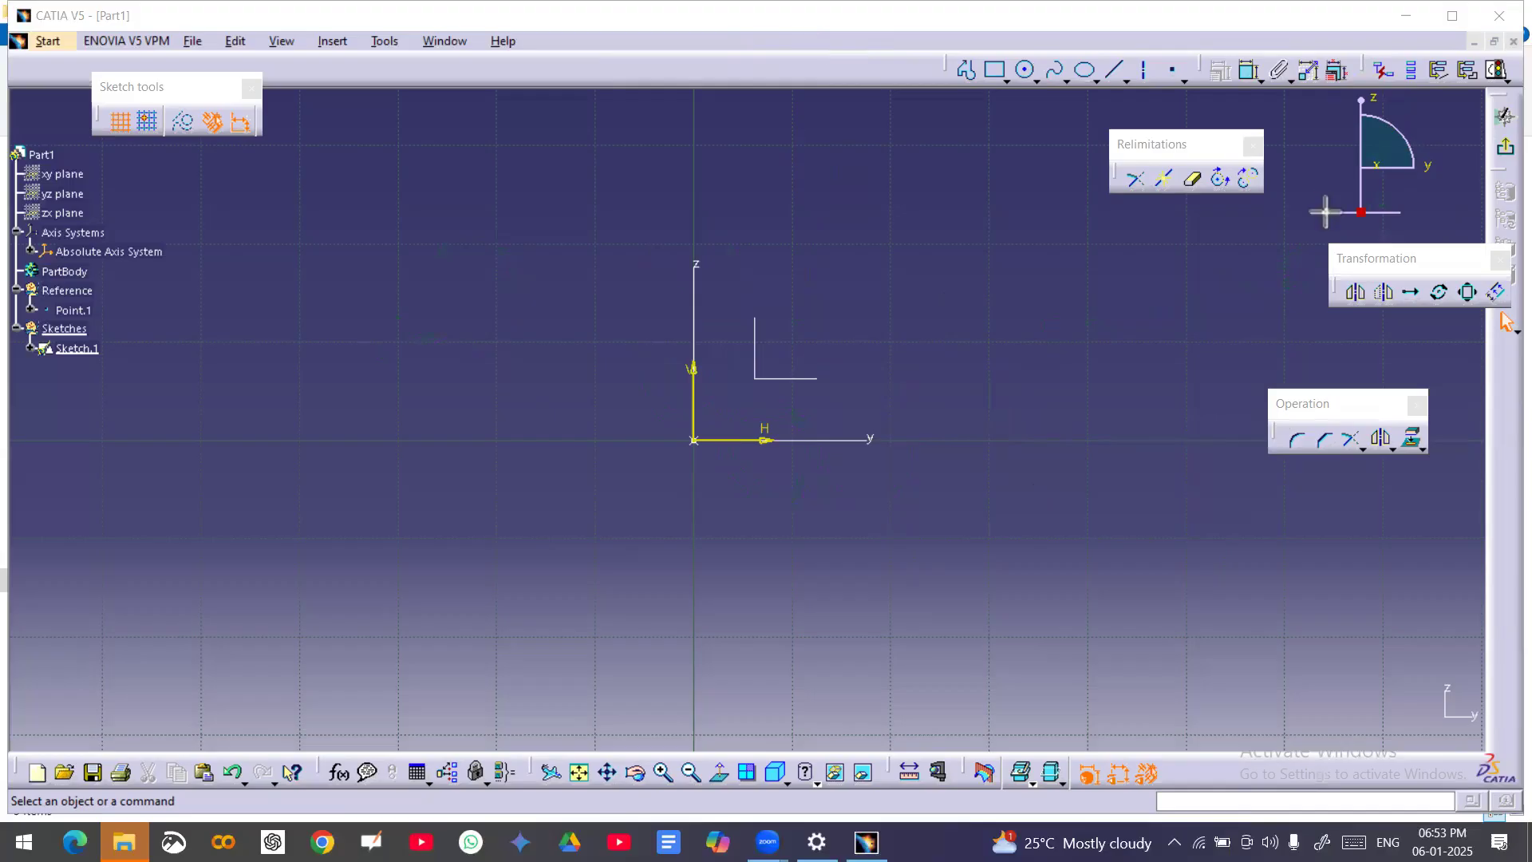
{"action": "left_click_drag", "start_coordinate": [1466, 122], "coordinate": [1529, 184]}
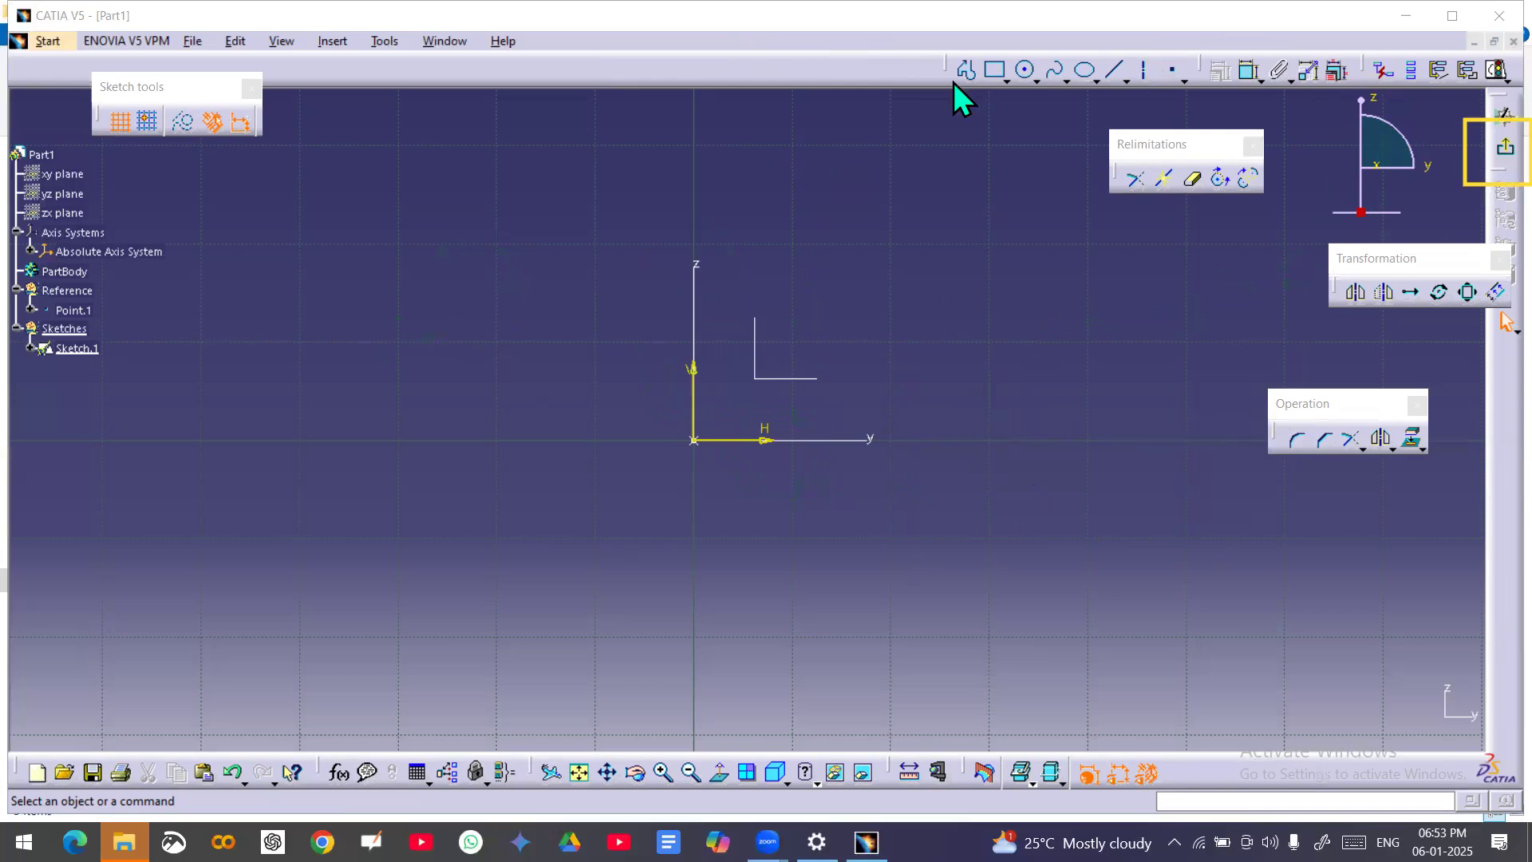
{"action": "mouse_move", "coordinate": [477, 230]}
{"action": "left_mouse_down"}
{"action": "mouse_move", "coordinate": [507, 302]}
{"action": "mouse_move", "coordinate": [554, 229]}
{"action": "mouse_move", "coordinate": [586, 289]}
{"action": "left_mouse_up"}
{"action": "mouse_move", "coordinate": [612, 225]}
{"action": "left_mouse_down"}
{"action": "mouse_move", "coordinate": [710, 191]}
{"action": "mouse_move", "coordinate": [779, 217]}
{"action": "mouse_move", "coordinate": [766, 196]}
{"action": "mouse_move", "coordinate": [828, 163]}
{"action": "mouse_move", "coordinate": [780, 205]}
{"action": "mouse_move", "coordinate": [865, 144]}
{"action": "mouse_move", "coordinate": [882, 196]}
{"action": "mouse_move", "coordinate": [1002, 159]}
{"action": "mouse_move", "coordinate": [1041, 212]}
{"action": "left_mouse_up"}
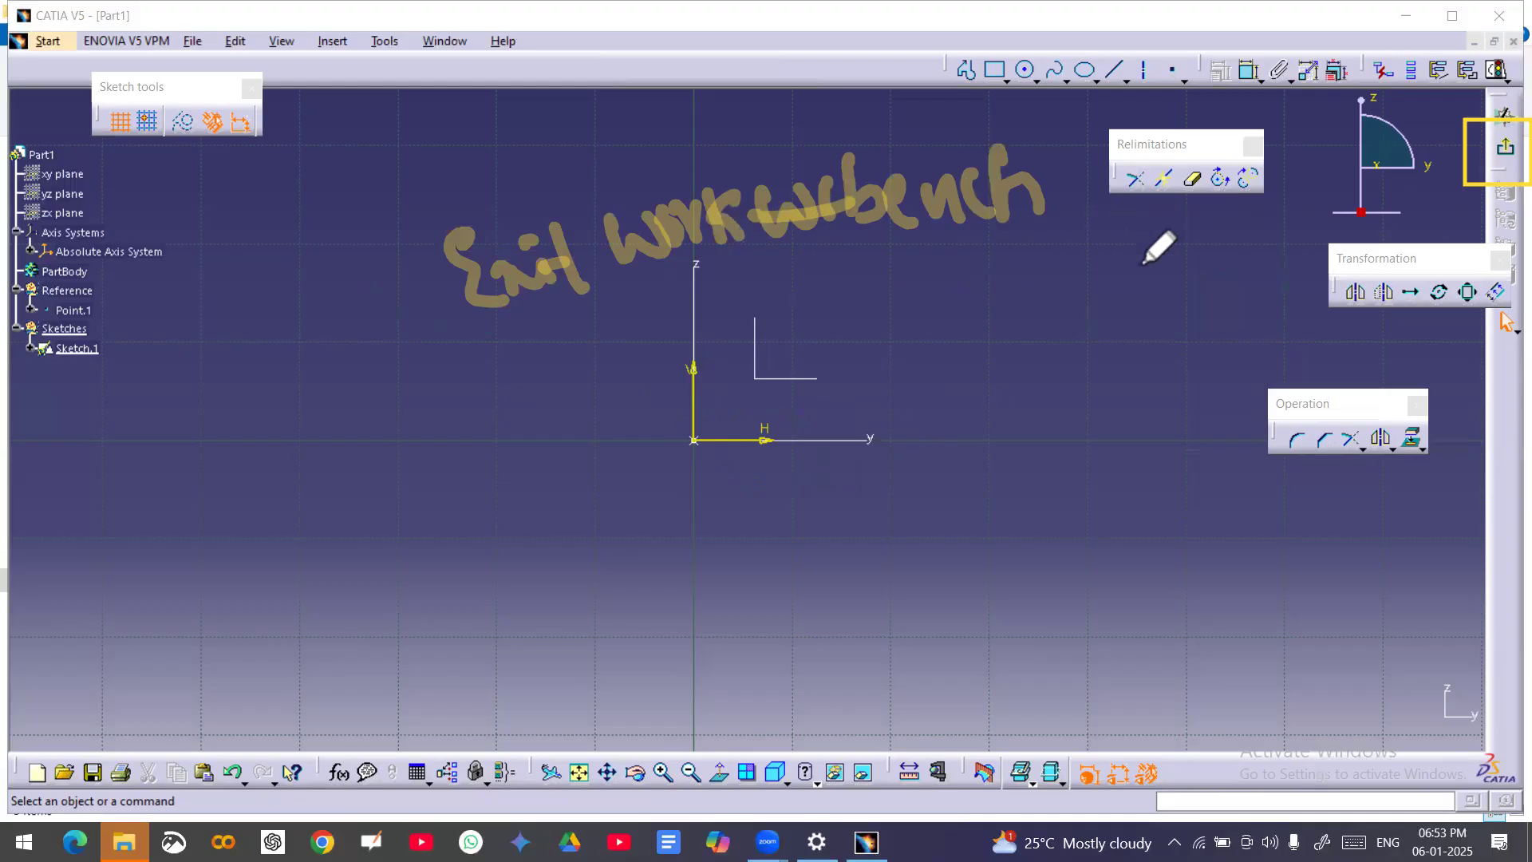
{"action": "mouse_move", "coordinate": [999, 351]}
{"action": "left_mouse_down"}
{"action": "mouse_move", "coordinate": [1185, 253]}
{"action": "mouse_move", "coordinate": [1491, 171]}
{"action": "mouse_move", "coordinate": [1446, 196]}
{"action": "mouse_move", "coordinate": [1486, 189]}
{"action": "left_mouse_up"}
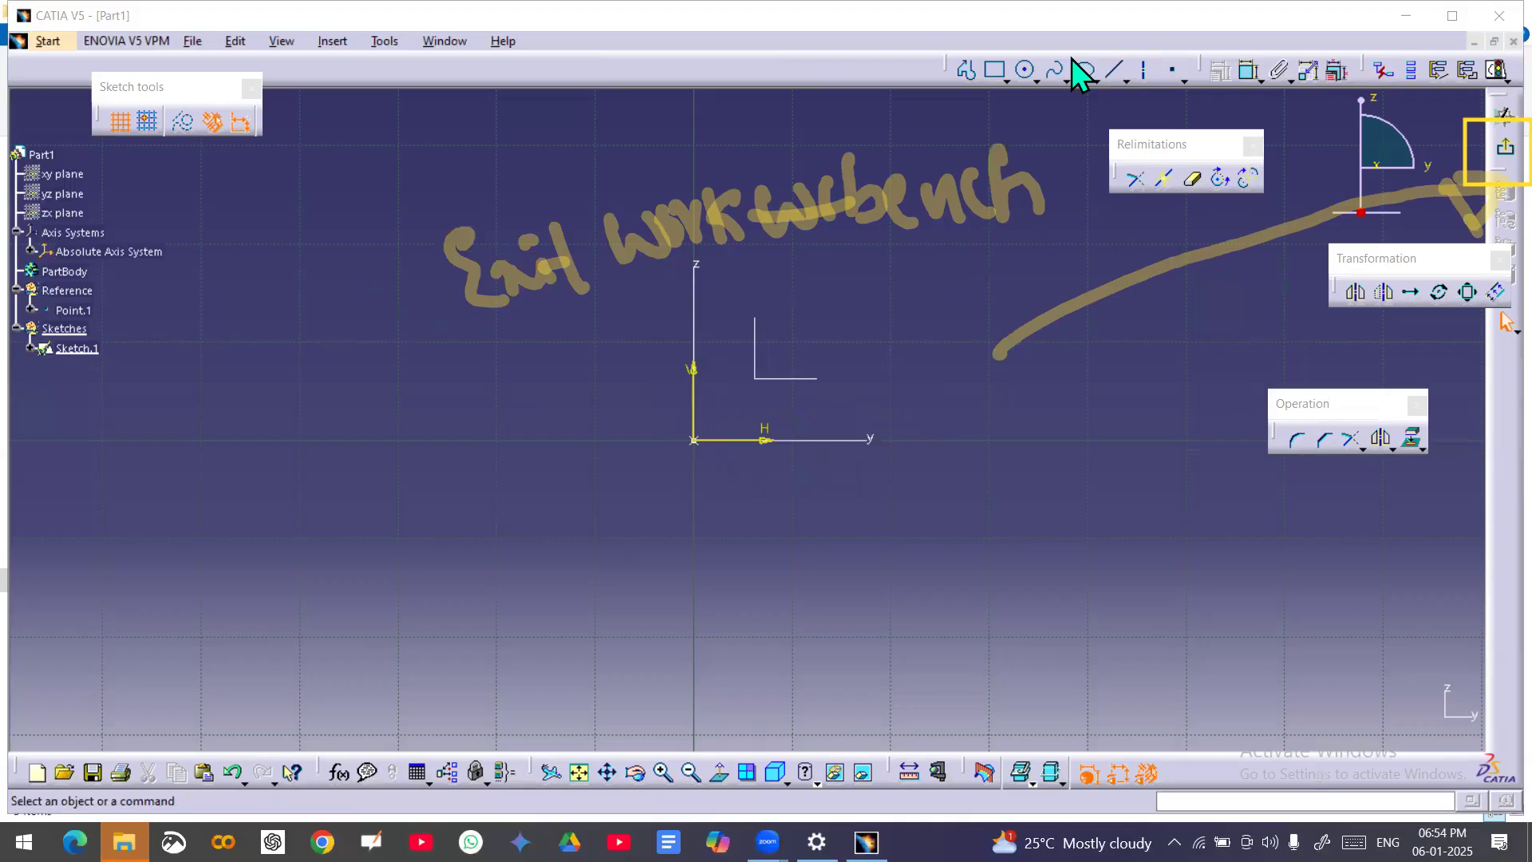
{"action": "left_click_drag", "start_coordinate": [746, 157], "coordinate": [751, 150]}
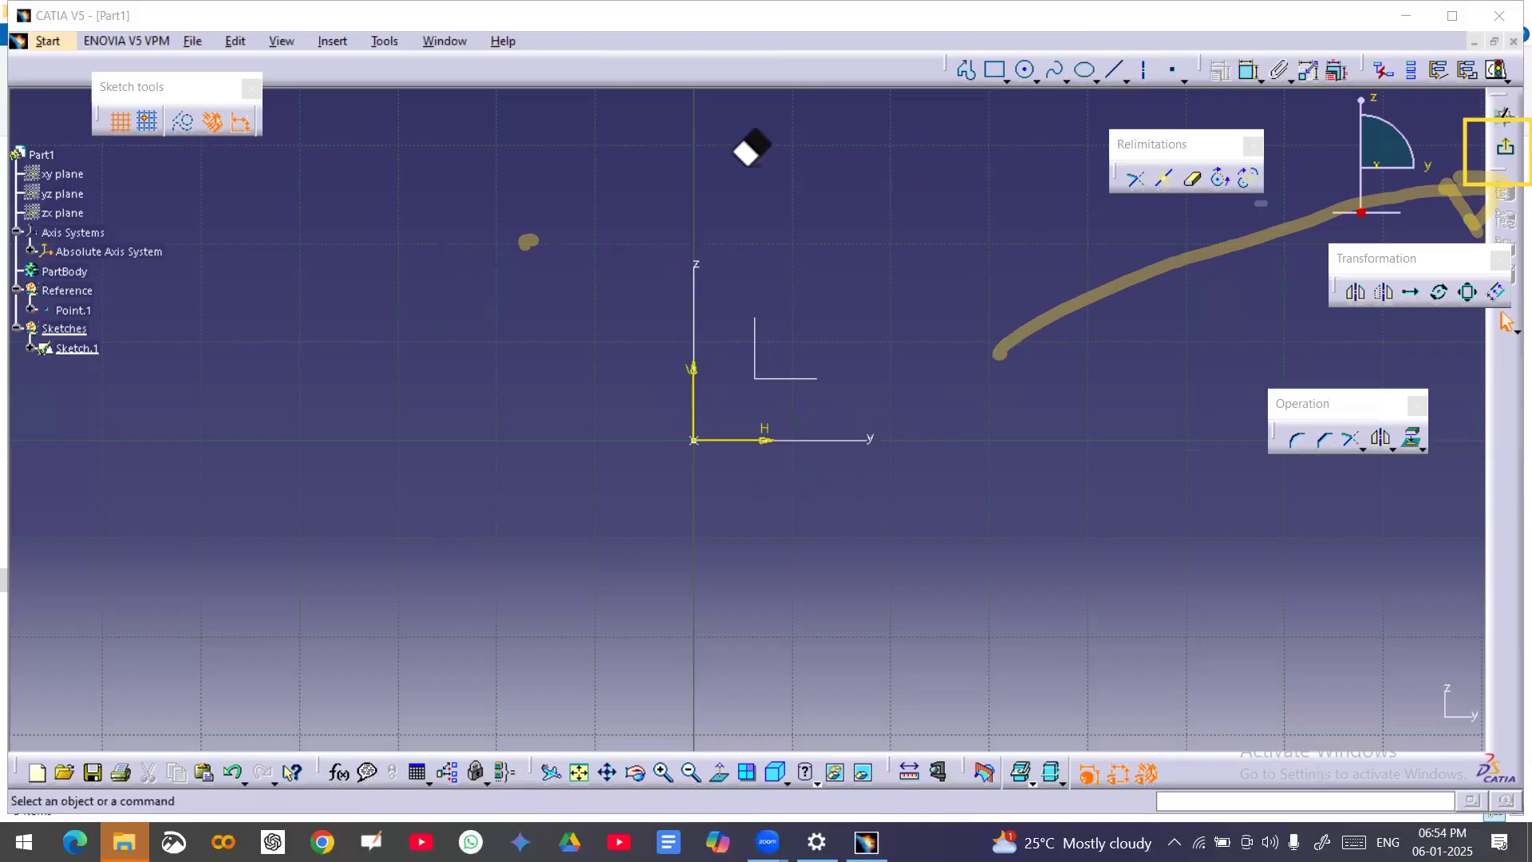
{"action": "left_click_drag", "start_coordinate": [1261, 203], "coordinate": [1465, 179]}
{"action": "left_click", "coordinate": [528, 241]}
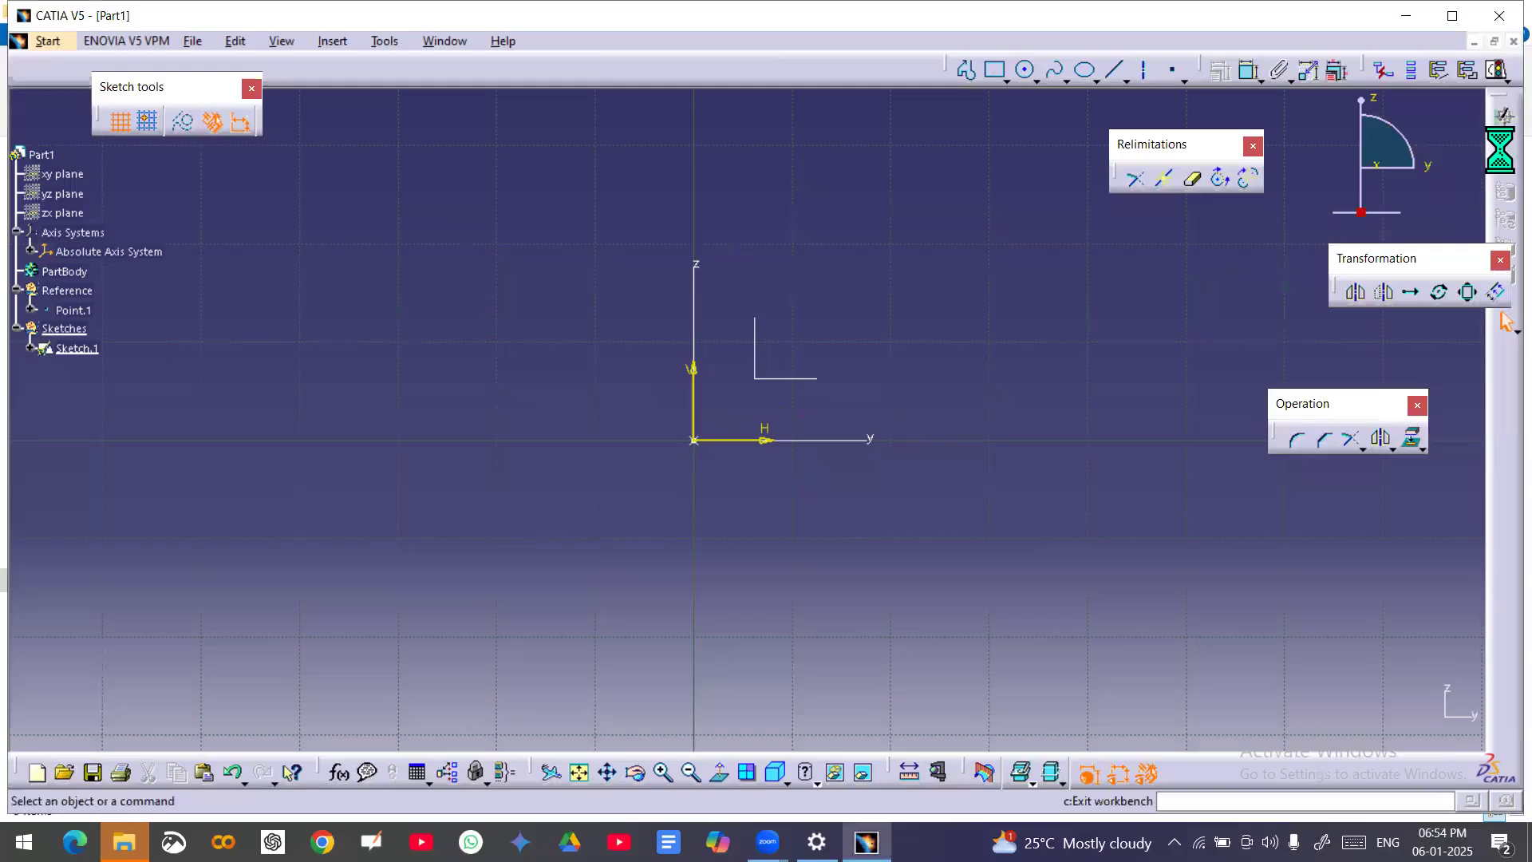
Exit the Sketcher workbench and return to the 3D part
{"action": "left_click", "coordinate": [1508, 148]}
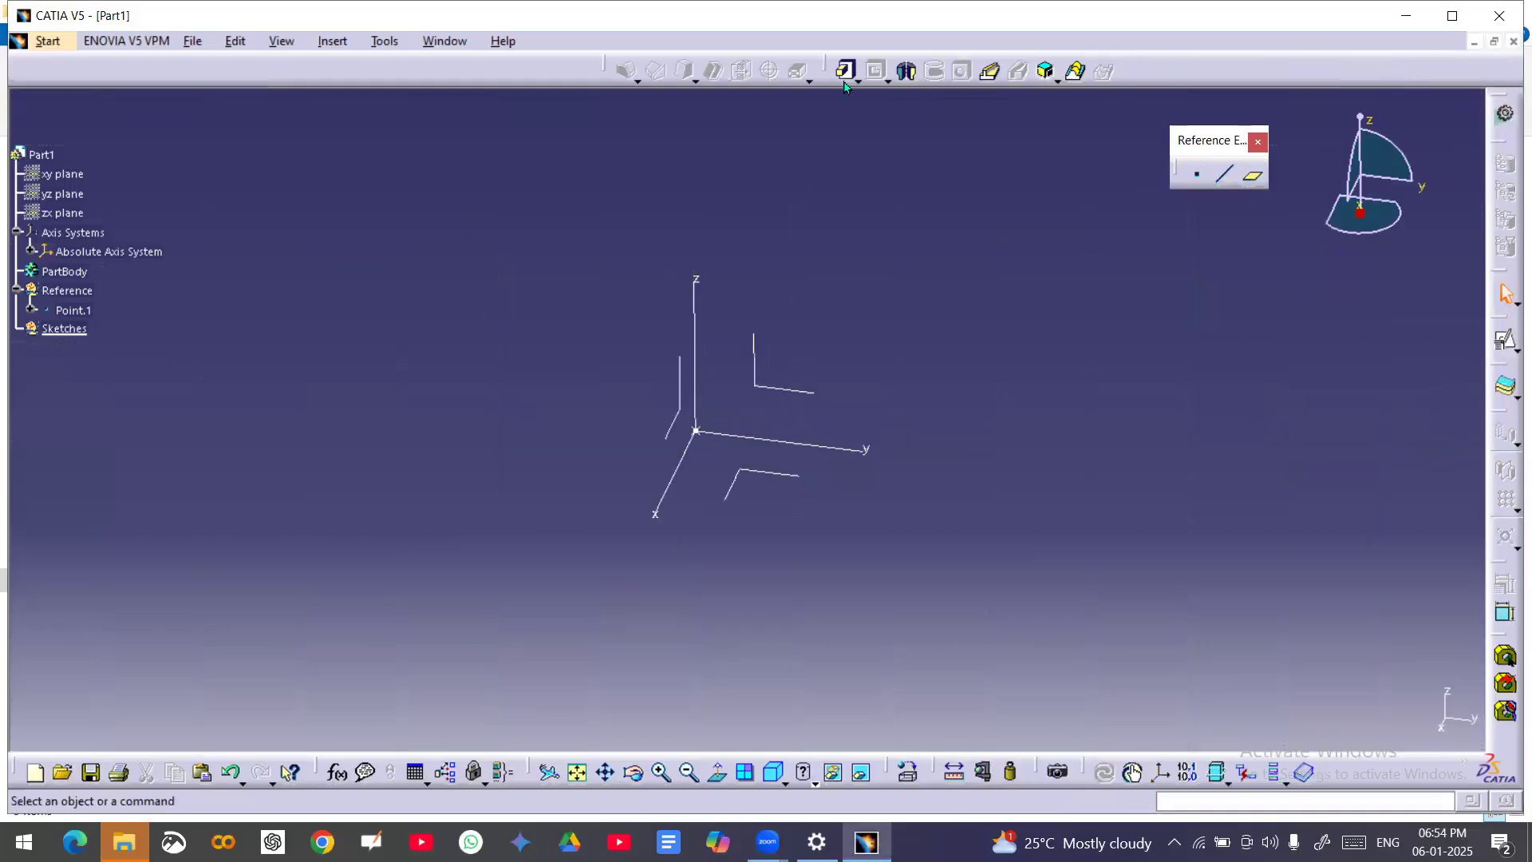
{"action": "key", "text": "ctrl+shift+3"}
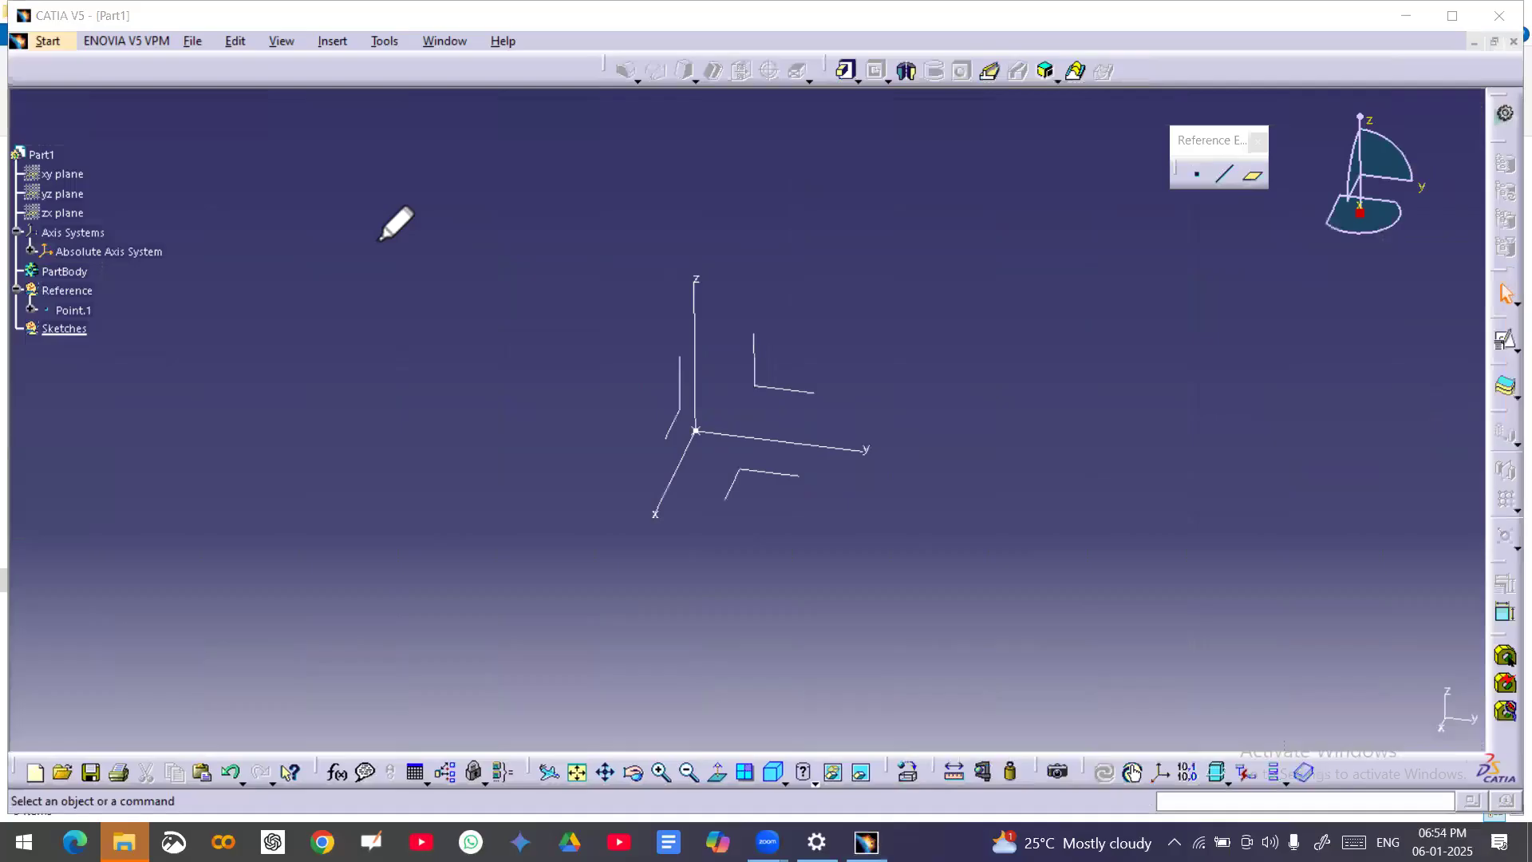
{"action": "mouse_move", "coordinate": [377, 239]}
{"action": "left_mouse_down"}
{"action": "mouse_move", "coordinate": [438, 273]}
{"action": "mouse_move", "coordinate": [482, 241]}
{"action": "mouse_move", "coordinate": [441, 302]}
{"action": "left_mouse_up"}
{"action": "left_click_drag", "start_coordinate": [481, 238], "coordinate": [448, 327]}
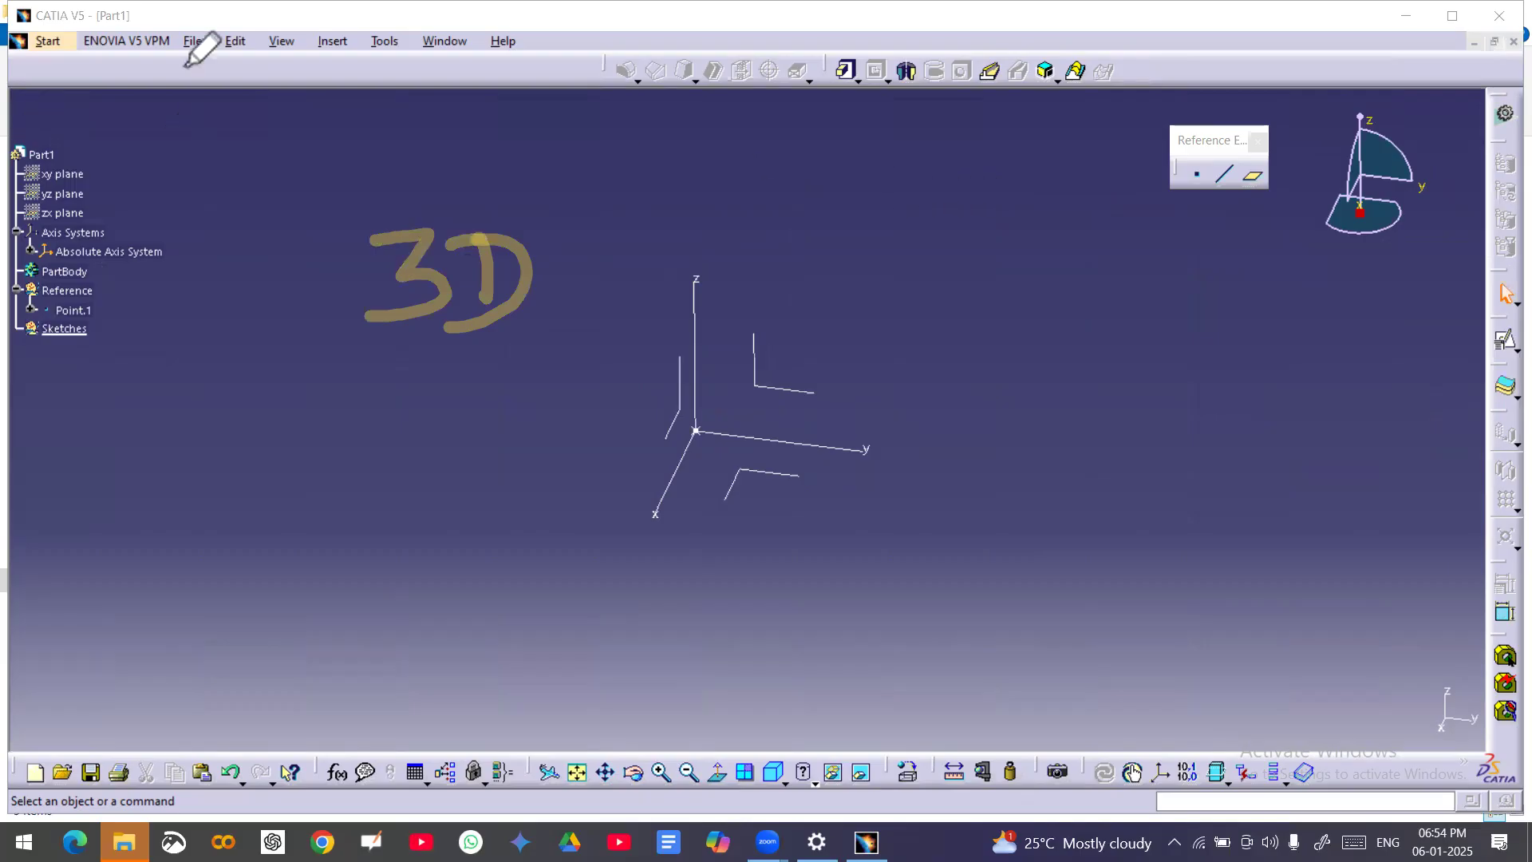
{"action": "mouse_move", "coordinate": [1438, 170]}
{"action": "left_mouse_down"}
{"action": "mouse_move", "coordinate": [1351, 164]}
{"action": "mouse_move", "coordinate": [1373, 156]}
{"action": "left_mouse_up"}
{"action": "left_click_drag", "start_coordinate": [1379, 88], "coordinate": [1374, 90]}
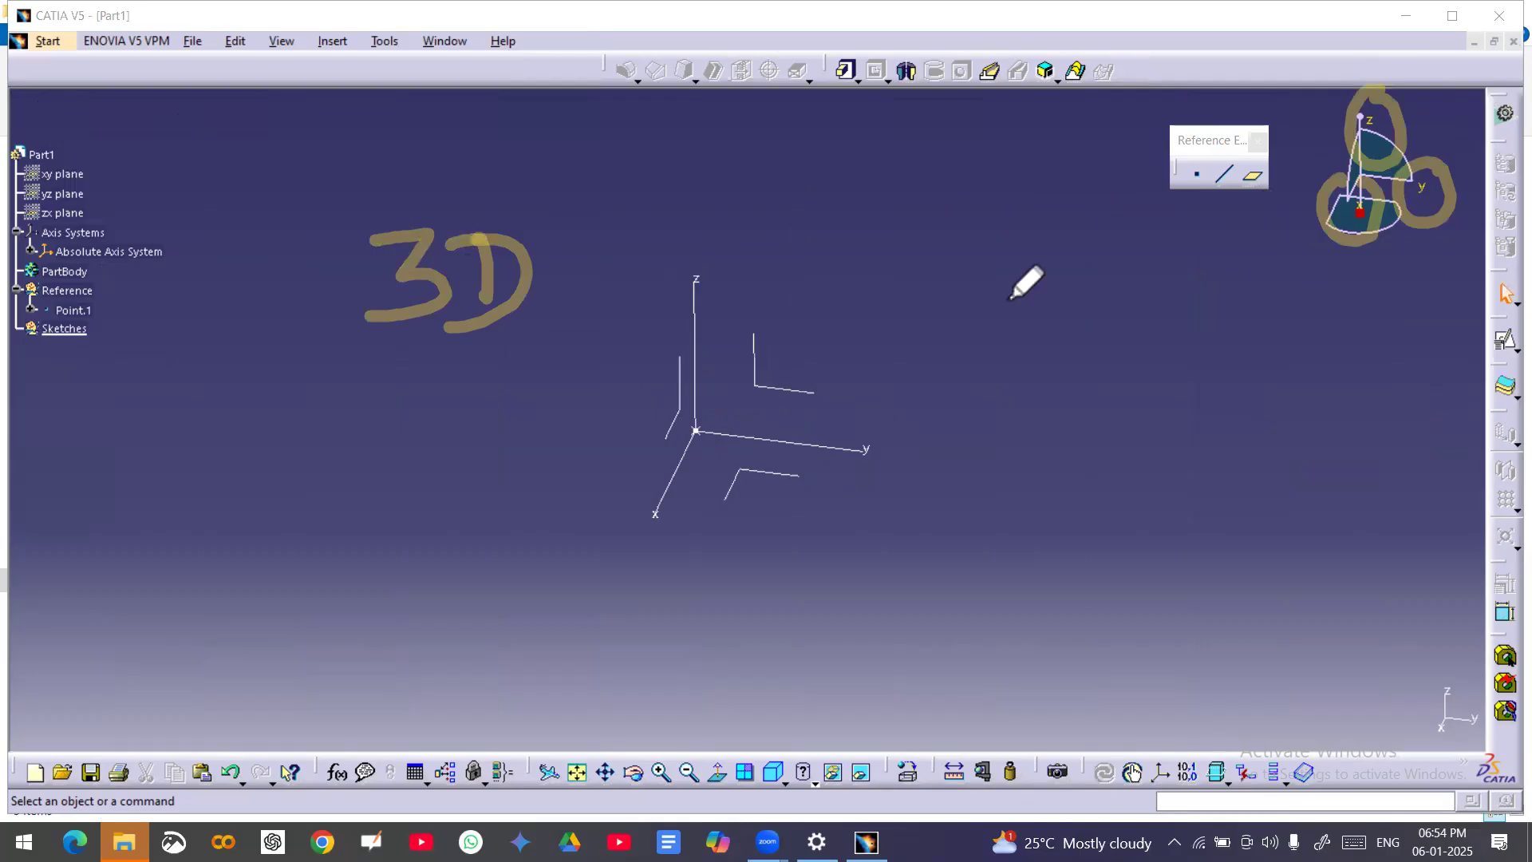
{"action": "left_click_drag", "start_coordinate": [881, 418], "coordinate": [877, 417]}
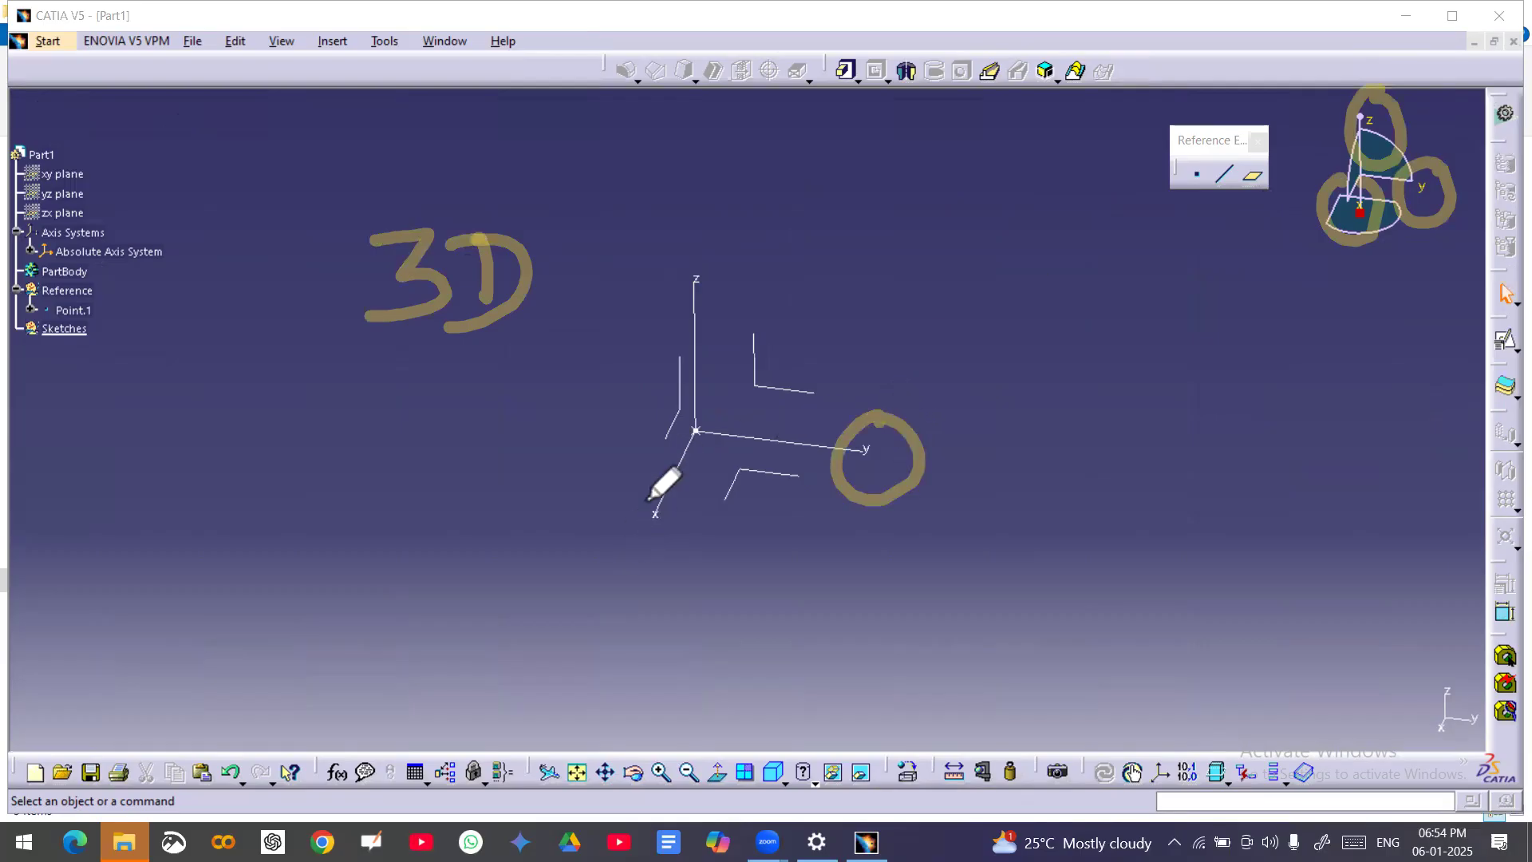
{"action": "left_click_drag", "start_coordinate": [650, 497], "coordinate": [656, 490]}
{"action": "left_click_drag", "start_coordinate": [696, 255], "coordinate": [691, 302]}
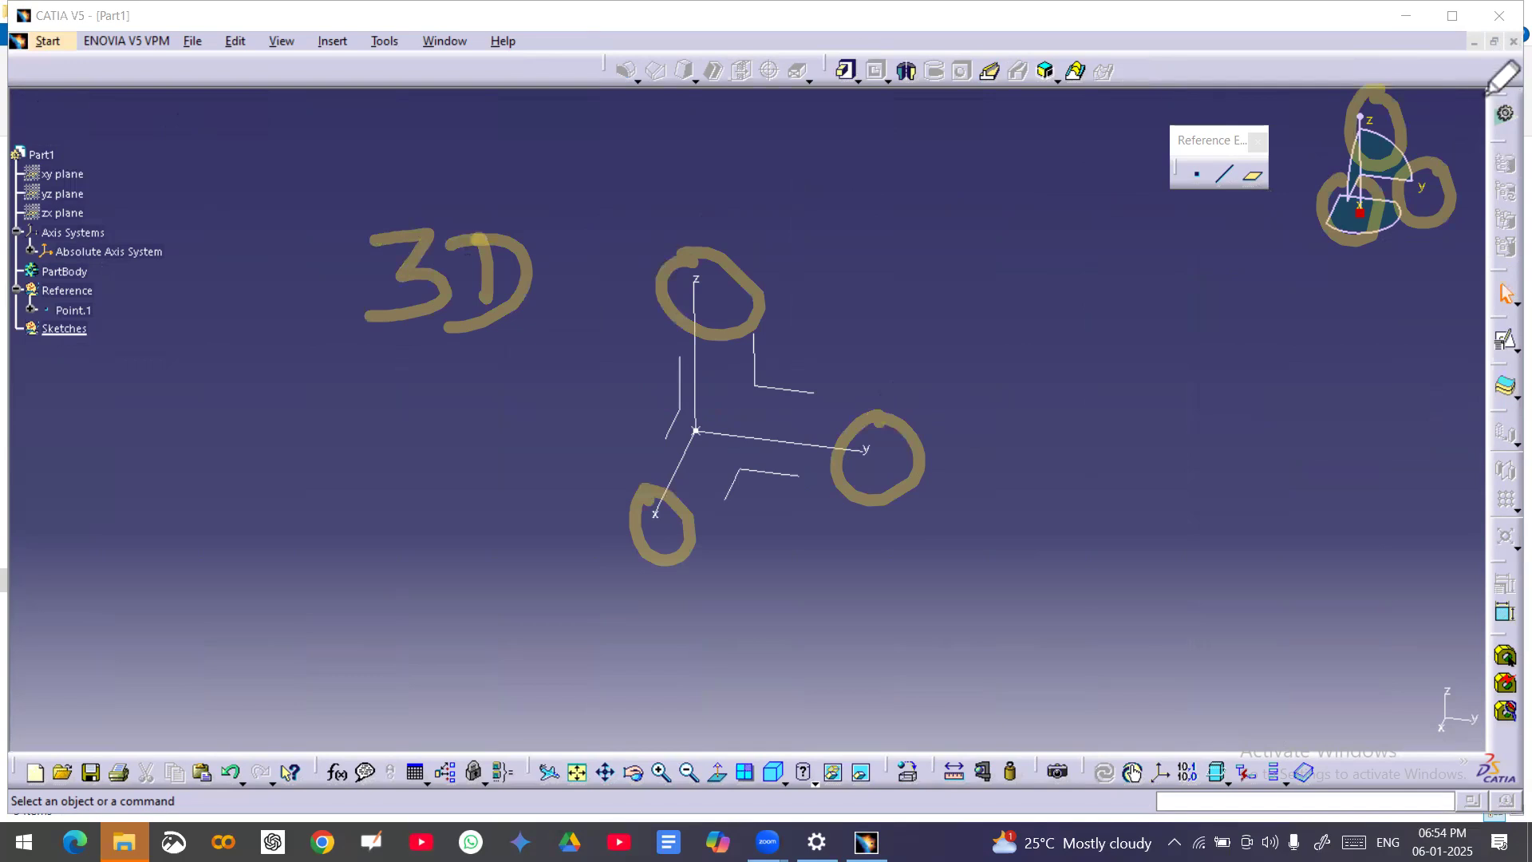
{"action": "left_click_drag", "start_coordinate": [1500, 80], "coordinate": [1474, 152]}
{"action": "mouse_move", "coordinate": [1347, 303]}
{"action": "left_mouse_down"}
{"action": "mouse_move", "coordinate": [1499, 123]}
{"action": "mouse_move", "coordinate": [1491, 182]}
{"action": "left_mouse_up"}
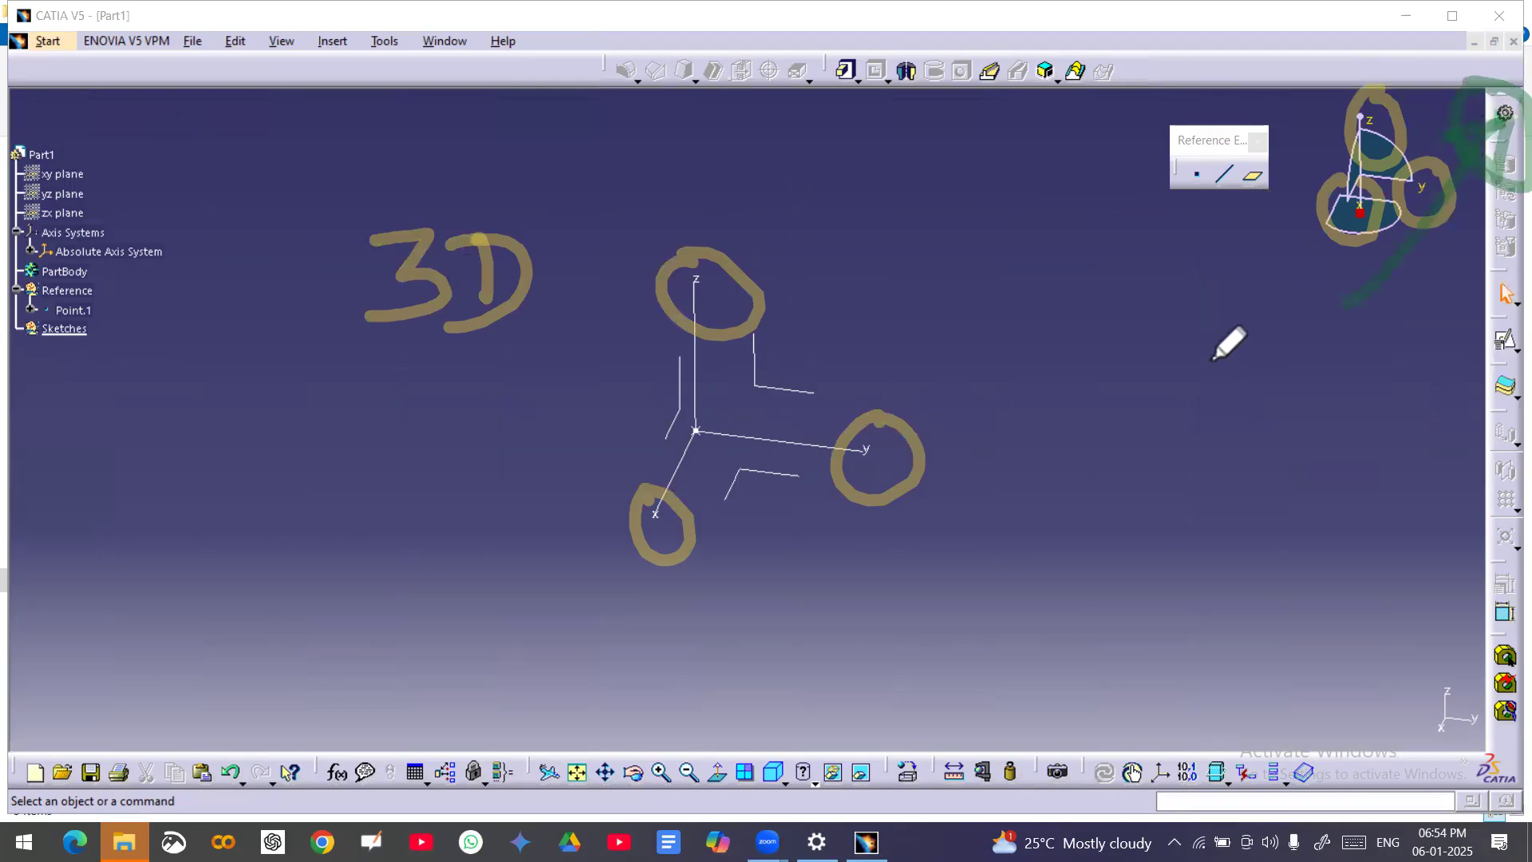
{"action": "left_click_drag", "start_coordinate": [1137, 351], "coordinate": [1139, 415]}
{"action": "left_click_drag", "start_coordinate": [1200, 361], "coordinate": [1198, 415]}
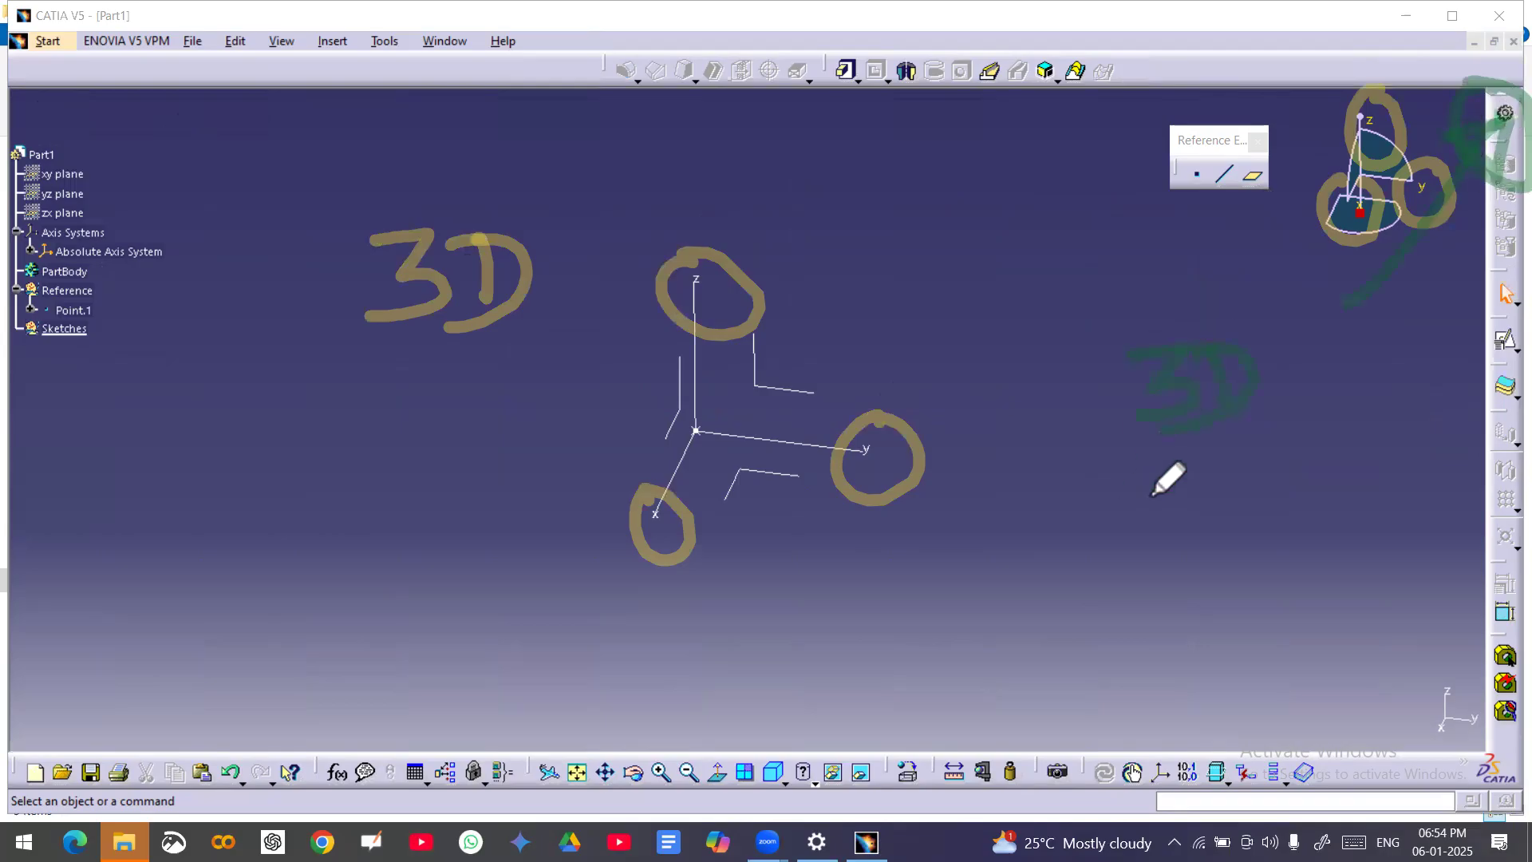
{"action": "mouse_move", "coordinate": [1151, 487]}
{"action": "left_mouse_down"}
{"action": "mouse_move", "coordinate": [1142, 458]}
{"action": "mouse_move", "coordinate": [1208, 497]}
{"action": "mouse_move", "coordinate": [1347, 447]}
{"action": "mouse_move", "coordinate": [1372, 477]}
{"action": "mouse_move", "coordinate": [1476, 415]}
{"action": "left_mouse_up"}
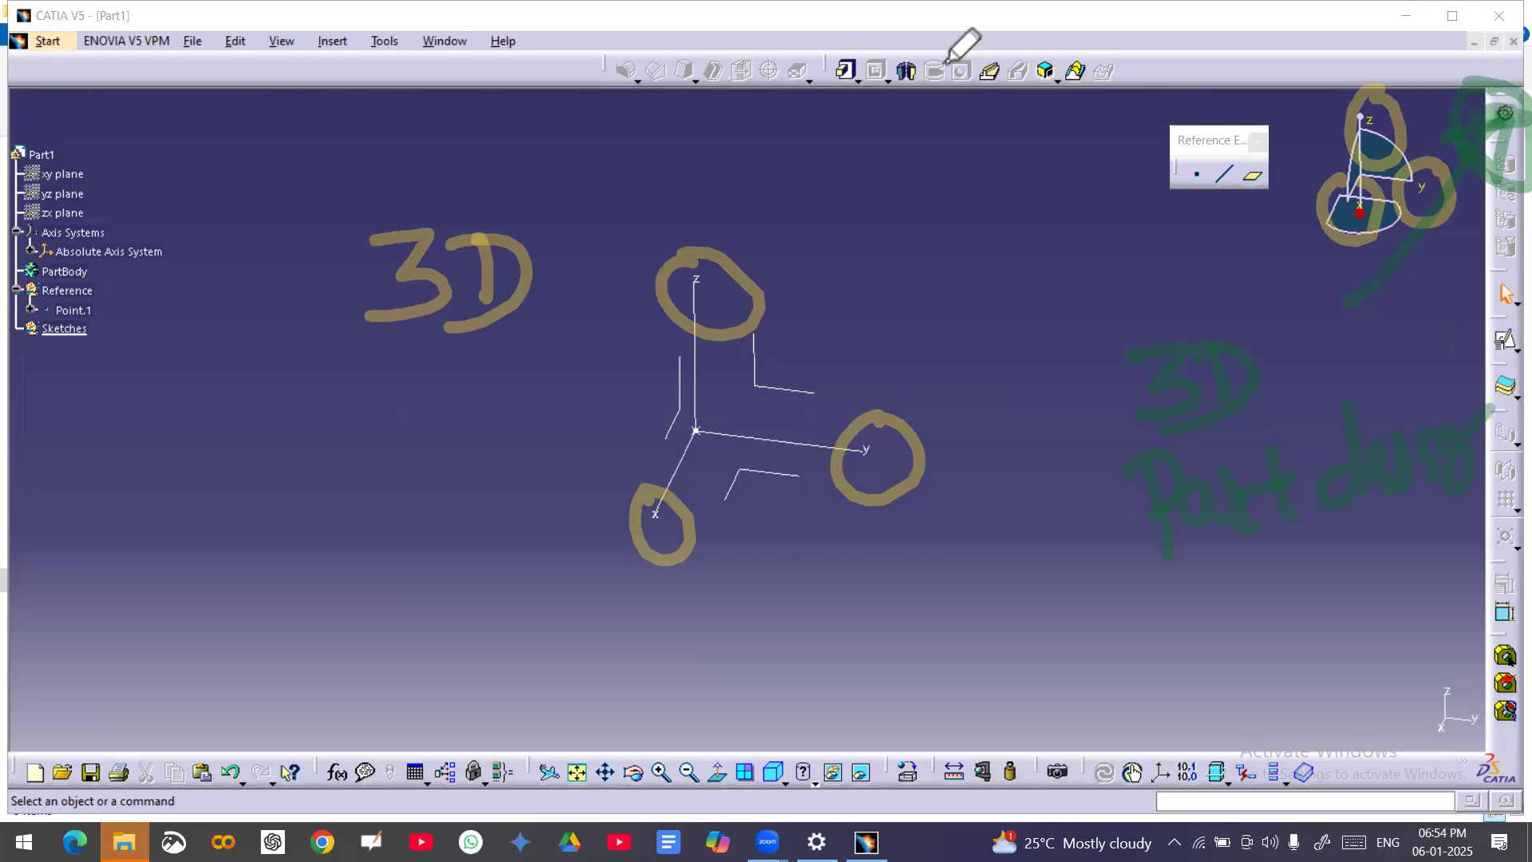
{"action": "left_click", "coordinate": [1208, 74]}
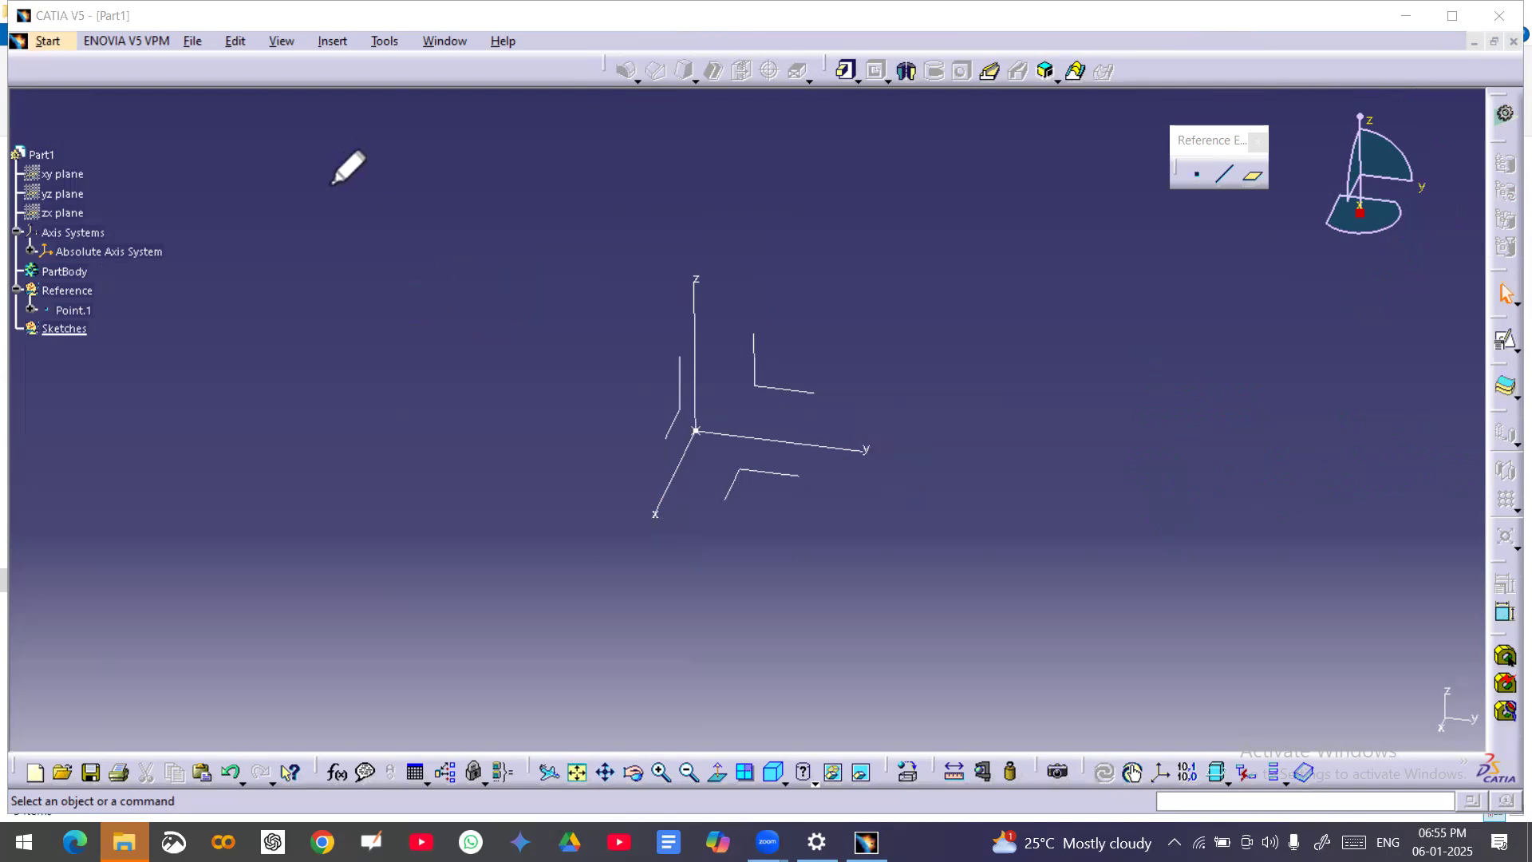
{"action": "mouse_move", "coordinate": [291, 164]}
{"action": "left_mouse_down"}
{"action": "mouse_move", "coordinate": [301, 246]}
{"action": "mouse_move", "coordinate": [344, 199]}
{"action": "left_mouse_up"}
{"action": "left_click_drag", "start_coordinate": [328, 169], "coordinate": [343, 237]}
{"action": "mouse_move", "coordinate": [356, 200]}
{"action": "left_mouse_down"}
{"action": "mouse_move", "coordinate": [375, 226]}
{"action": "mouse_move", "coordinate": [439, 185]}
{"action": "left_mouse_up"}
{"action": "mouse_move", "coordinate": [496, 128]}
{"action": "left_mouse_down"}
{"action": "mouse_move", "coordinate": [487, 200]}
{"action": "mouse_move", "coordinate": [520, 155]}
{"action": "left_mouse_up"}
{"action": "left_click_drag", "start_coordinate": [536, 158], "coordinate": [643, 217]}
{"action": "mouse_move", "coordinate": [693, 137]}
{"action": "left_mouse_down"}
{"action": "mouse_move", "coordinate": [709, 204]}
{"action": "mouse_move", "coordinate": [726, 164]}
{"action": "left_mouse_up"}
{"action": "left_click_drag", "start_coordinate": [723, 188], "coordinate": [876, 203]}
{"action": "left_click_drag", "start_coordinate": [894, 166], "coordinate": [898, 211]}
{"action": "mouse_move", "coordinate": [966, 144]}
{"action": "left_mouse_down"}
{"action": "mouse_move", "coordinate": [1047, 137]}
{"action": "mouse_move", "coordinate": [1056, 158]}
{"action": "mouse_move", "coordinate": [1117, 139]}
{"action": "mouse_move", "coordinate": [1159, 160]}
{"action": "mouse_move", "coordinate": [1149, 128]}
{"action": "mouse_move", "coordinate": [1214, 181]}
{"action": "mouse_move", "coordinate": [1349, 160]}
{"action": "mouse_move", "coordinate": [1388, 192]}
{"action": "left_mouse_up"}
{"action": "left_click_drag", "start_coordinate": [525, 351], "coordinate": [359, 456]}
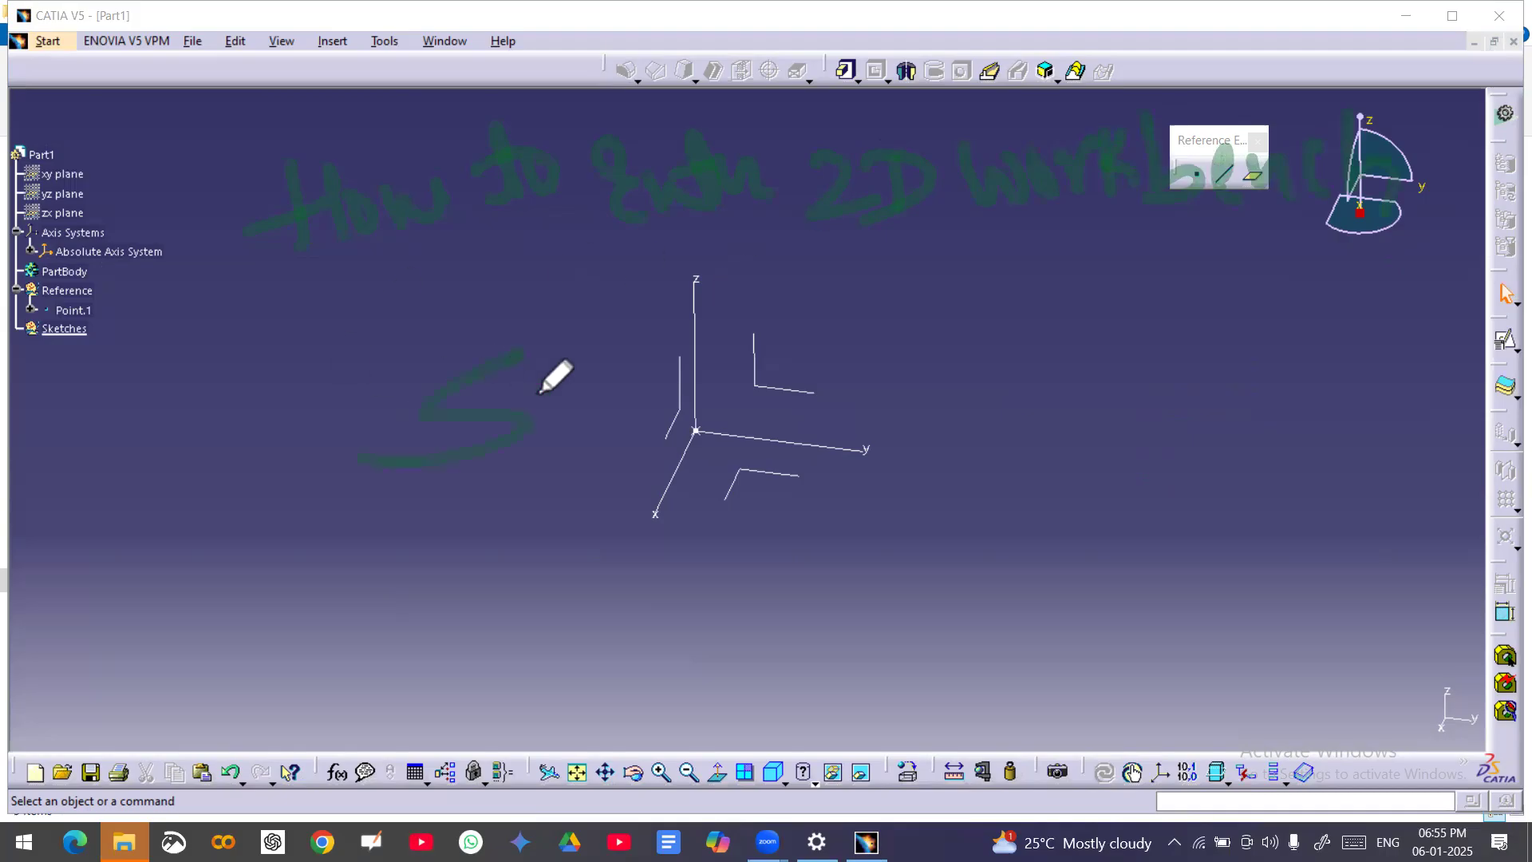
{"action": "left_click_drag", "start_coordinate": [563, 345], "coordinate": [585, 429]}
{"action": "mouse_move", "coordinate": [635, 336]}
{"action": "left_mouse_down"}
{"action": "mouse_move", "coordinate": [639, 395]}
{"action": "mouse_move", "coordinate": [818, 302]}
{"action": "mouse_move", "coordinate": [893, 344]}
{"action": "mouse_move", "coordinate": [1015, 342]}
{"action": "left_mouse_up"}
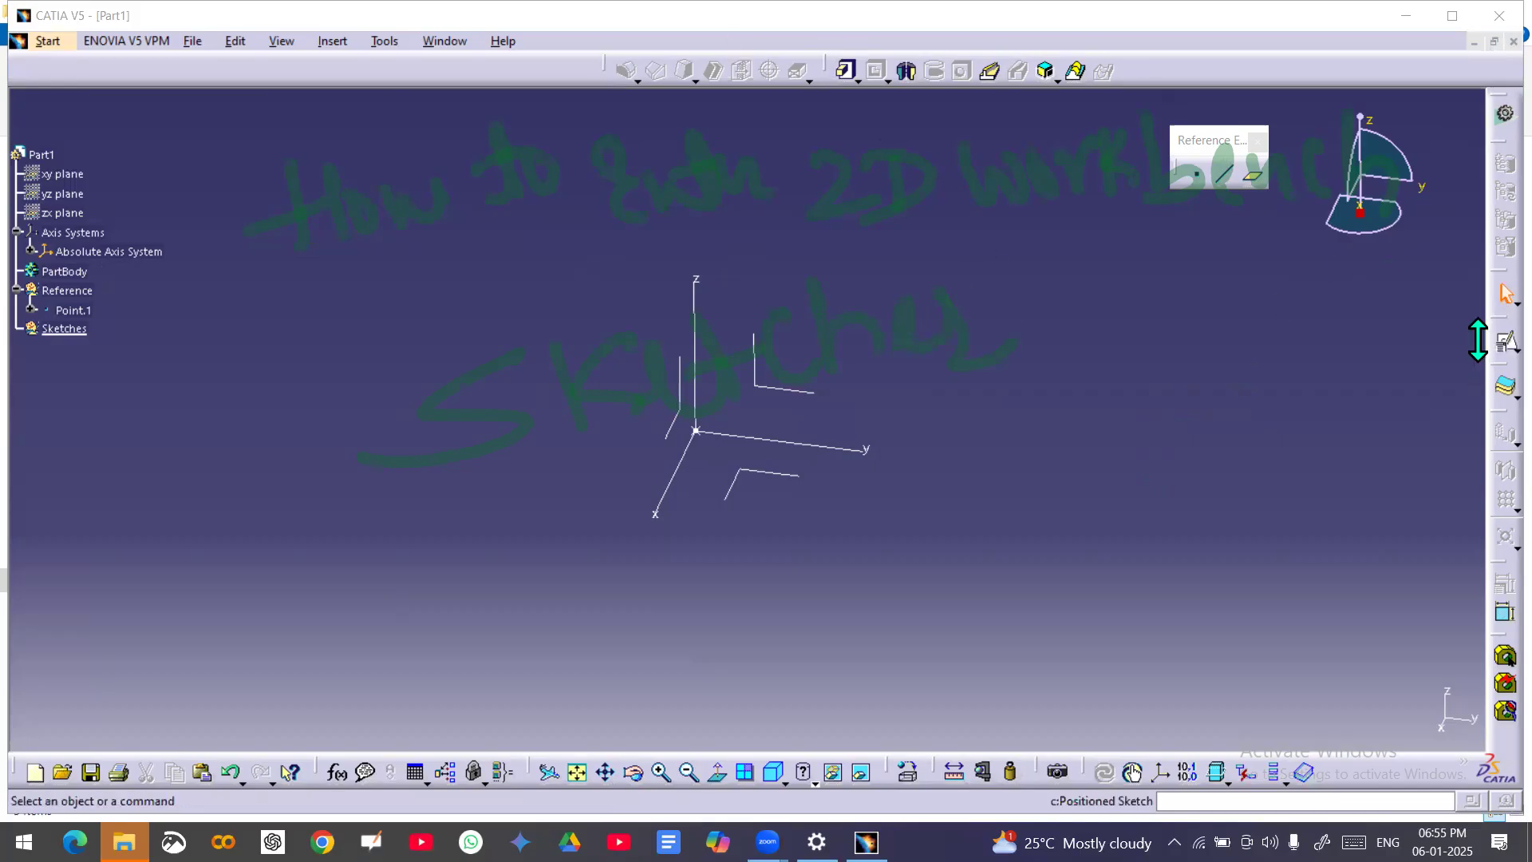
Start a positioned sketch in the Sketches set, using the YZ plane of the Absolute Axis System as its reference
{"action": "left_click", "coordinate": [1515, 348]}
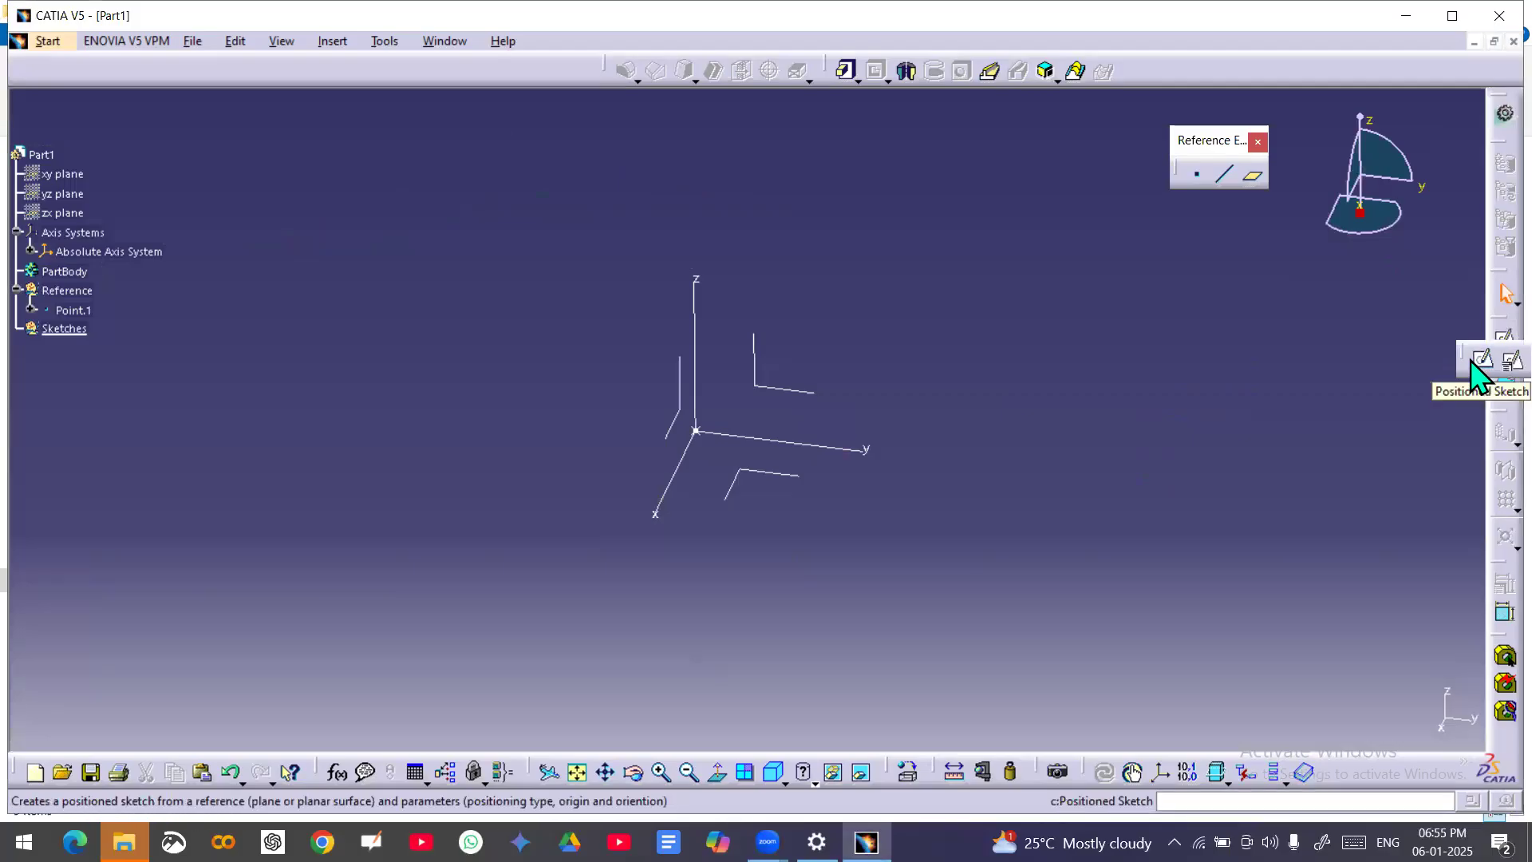
{"action": "left_click", "coordinate": [1472, 359]}
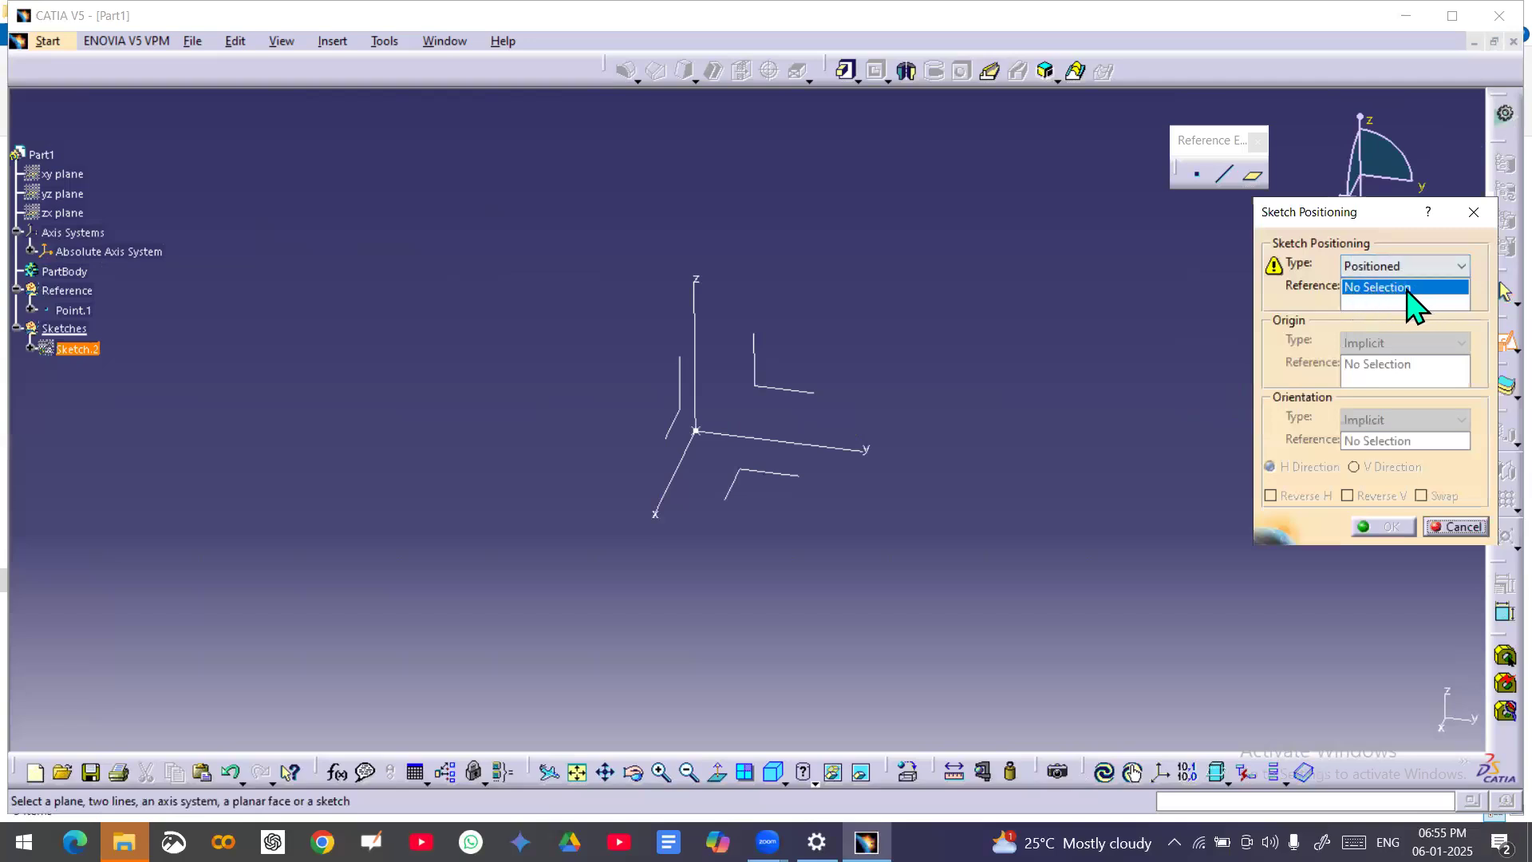
{"action": "left_click", "coordinate": [798, 393]}
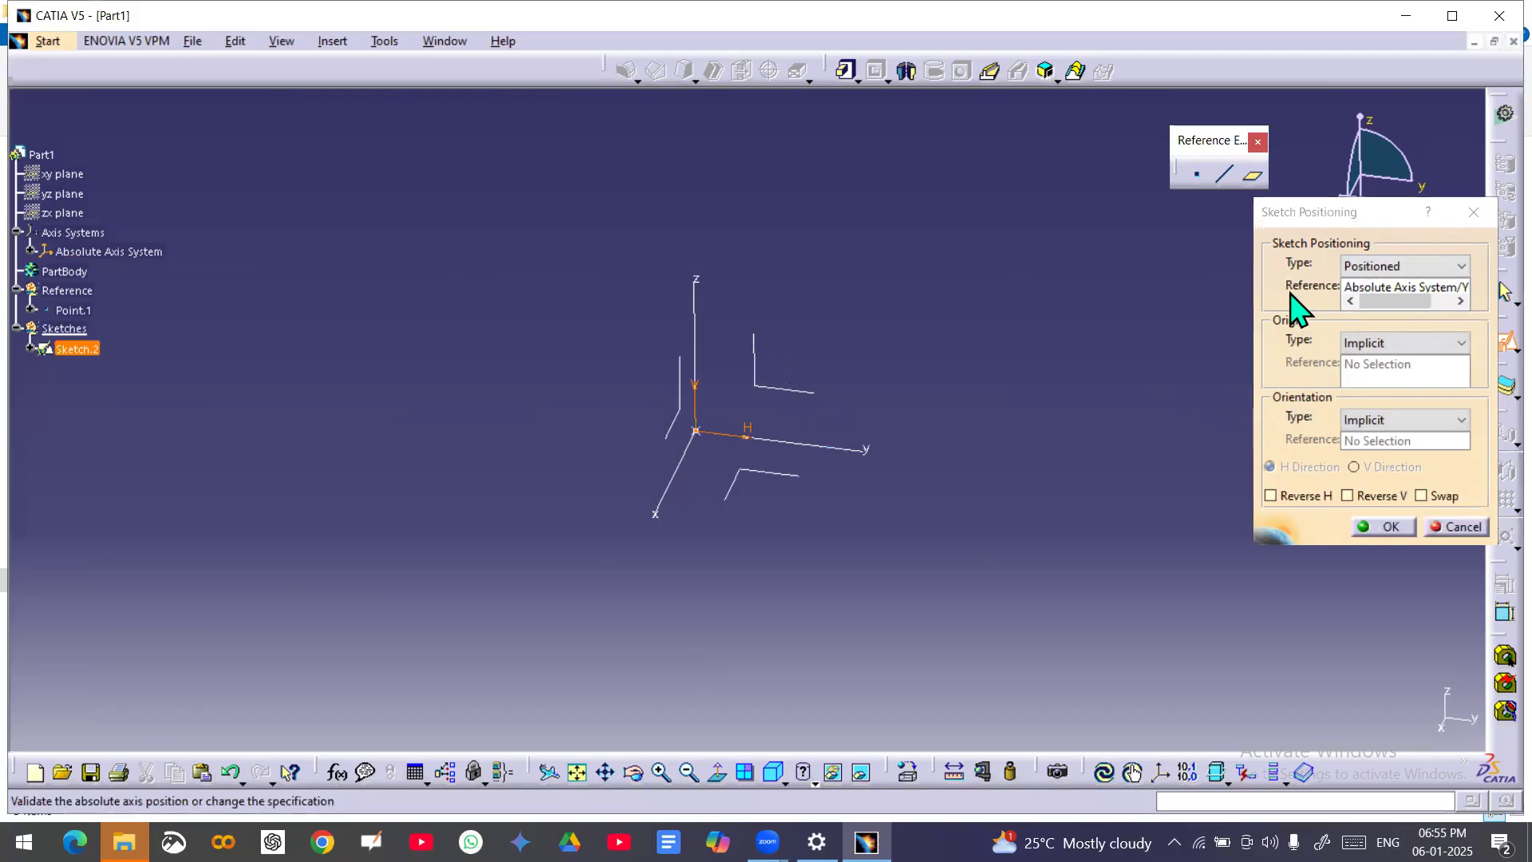
Set the sketch origin to Projection point with Point.1 as its reference, and accept the positioning to enter the Sketcher
{"action": "left_click", "coordinate": [1404, 343]}
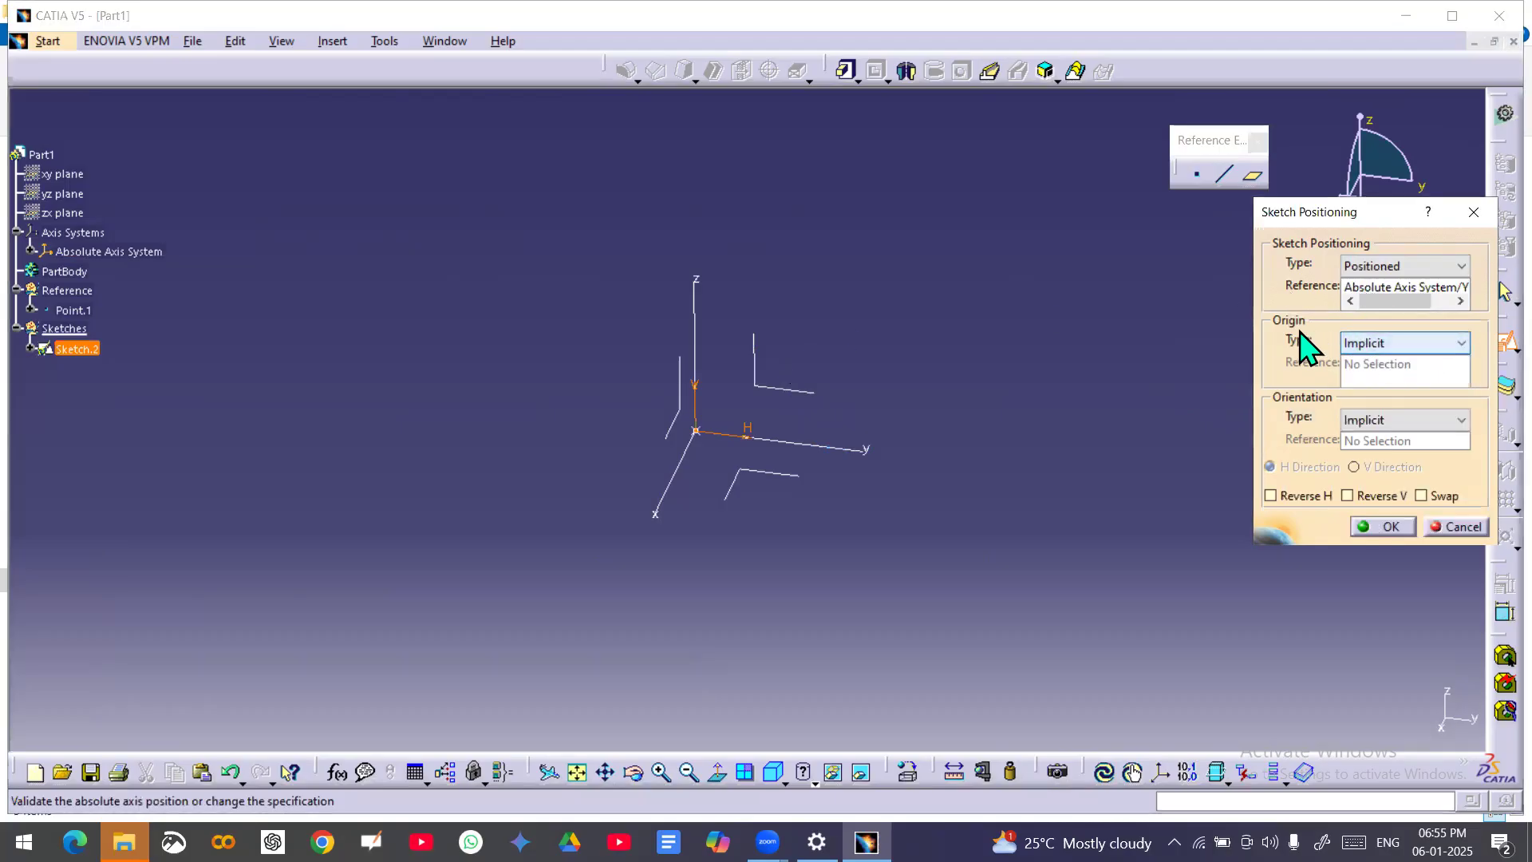
{"action": "left_click", "coordinate": [1417, 344]}
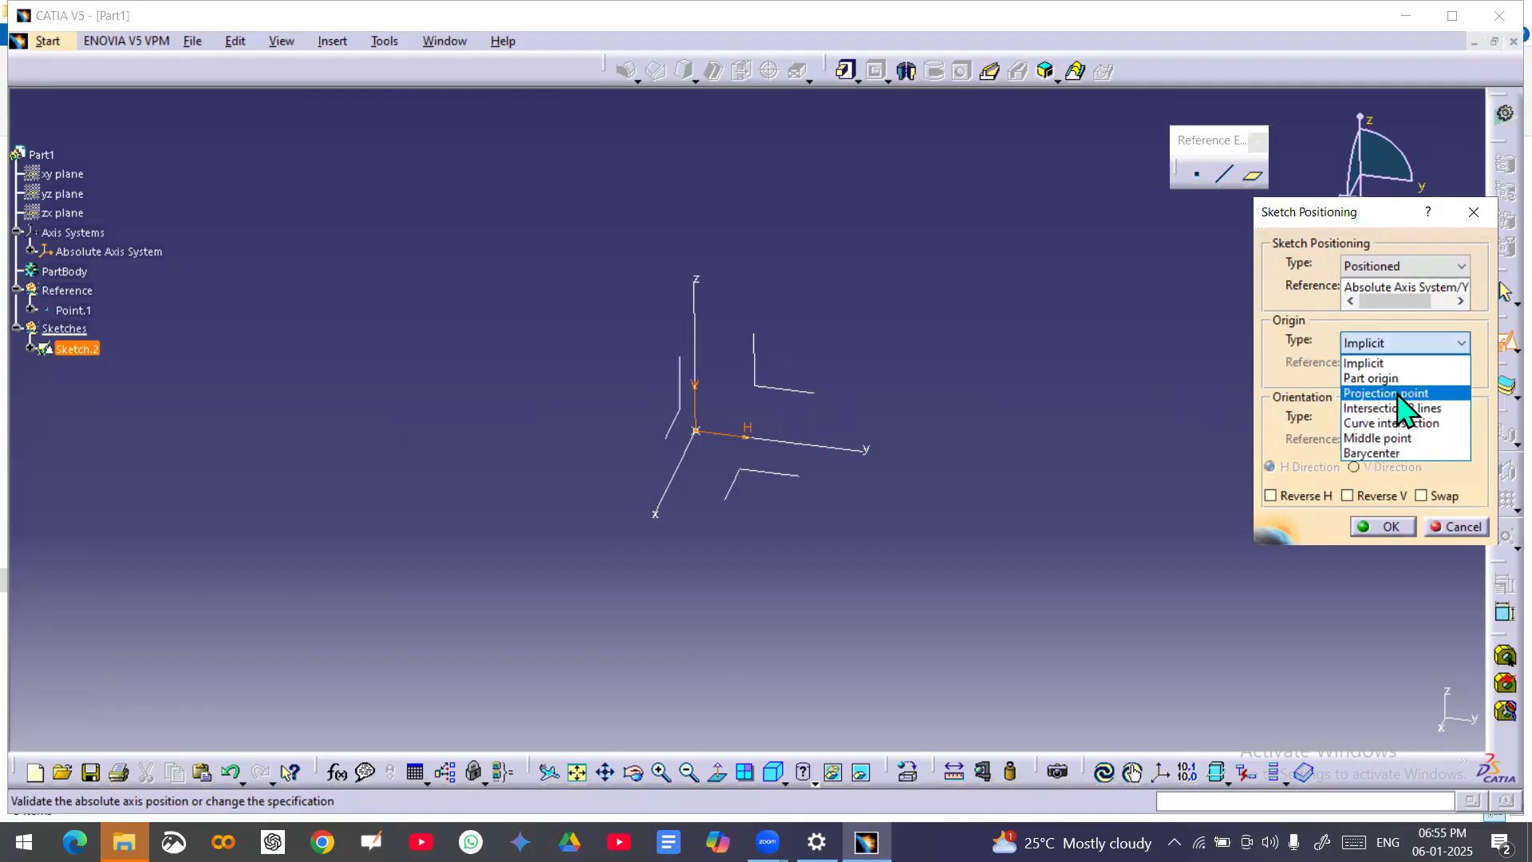
{"action": "left_click", "coordinate": [1395, 394]}
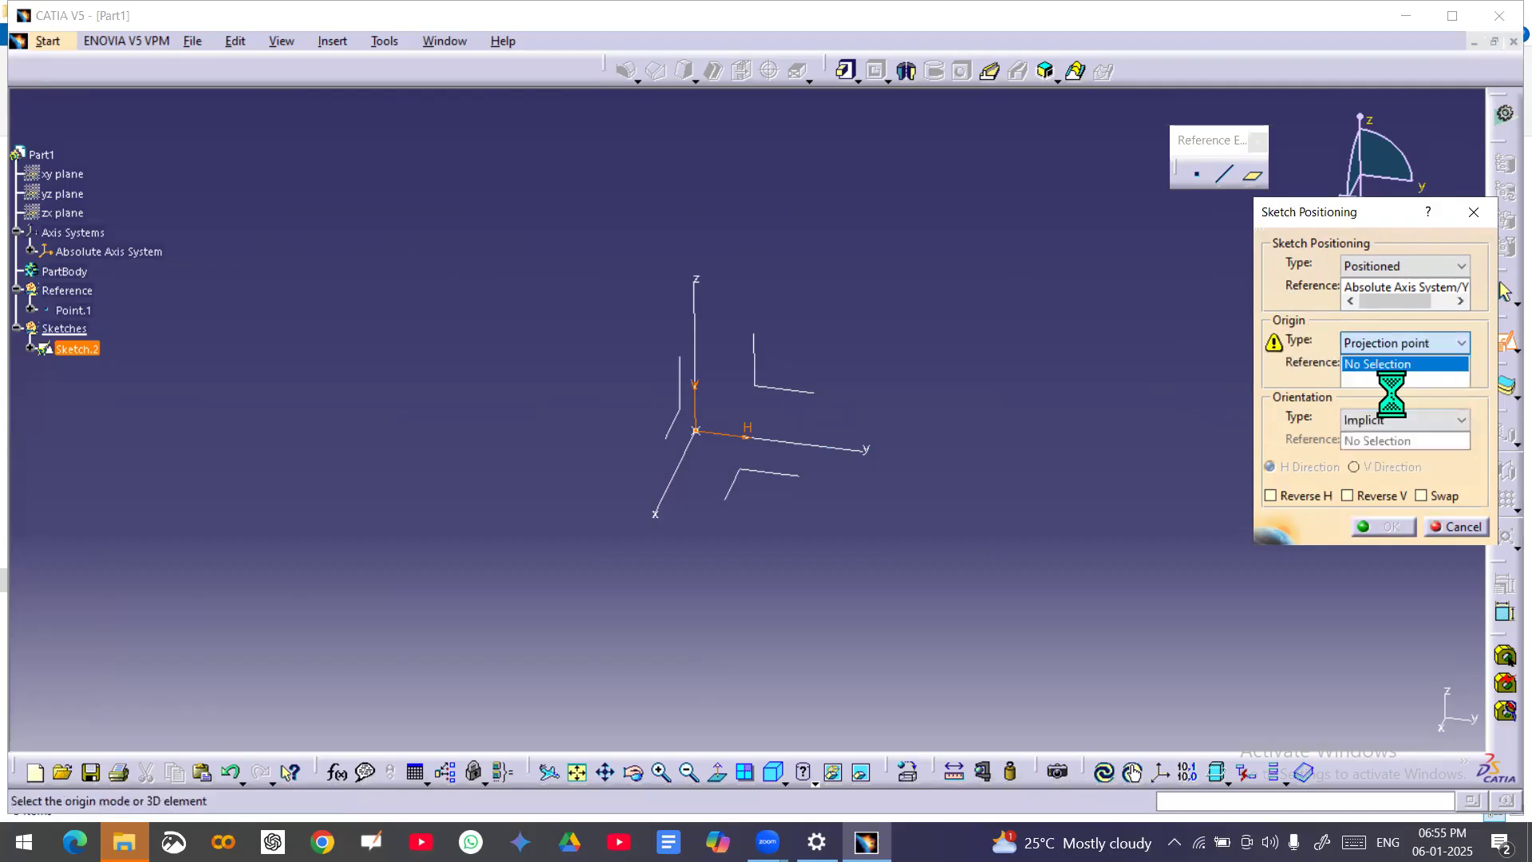
{"action": "left_click", "coordinate": [78, 310]}
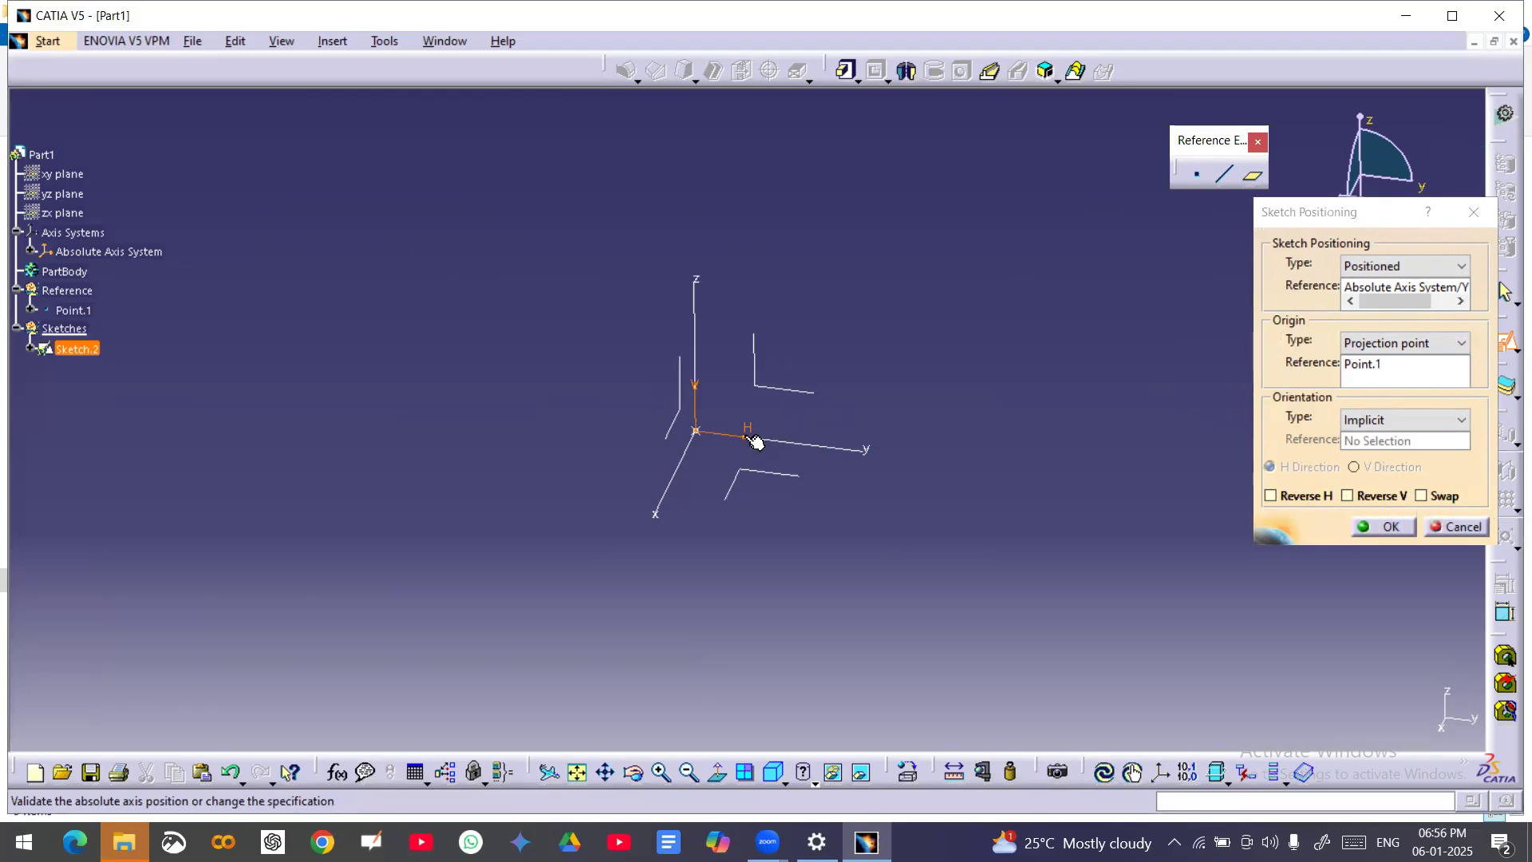
{"action": "left_click", "coordinate": [1387, 528]}
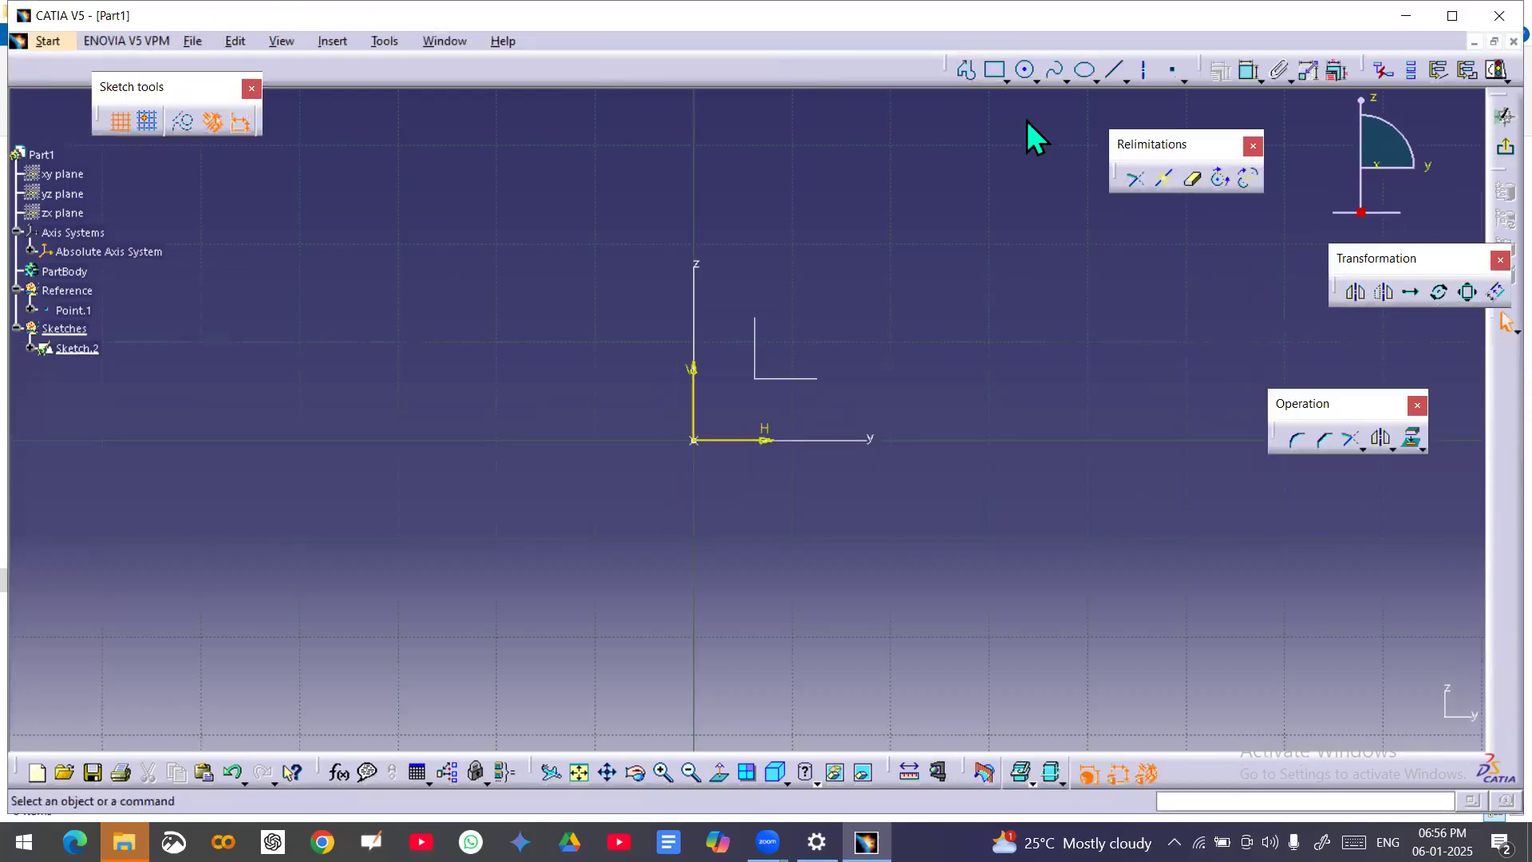
Dock the floating Transformation toolbar beside the Profile toolbar
{"action": "left_click_drag", "start_coordinate": [965, 67], "coordinate": [965, 67]}
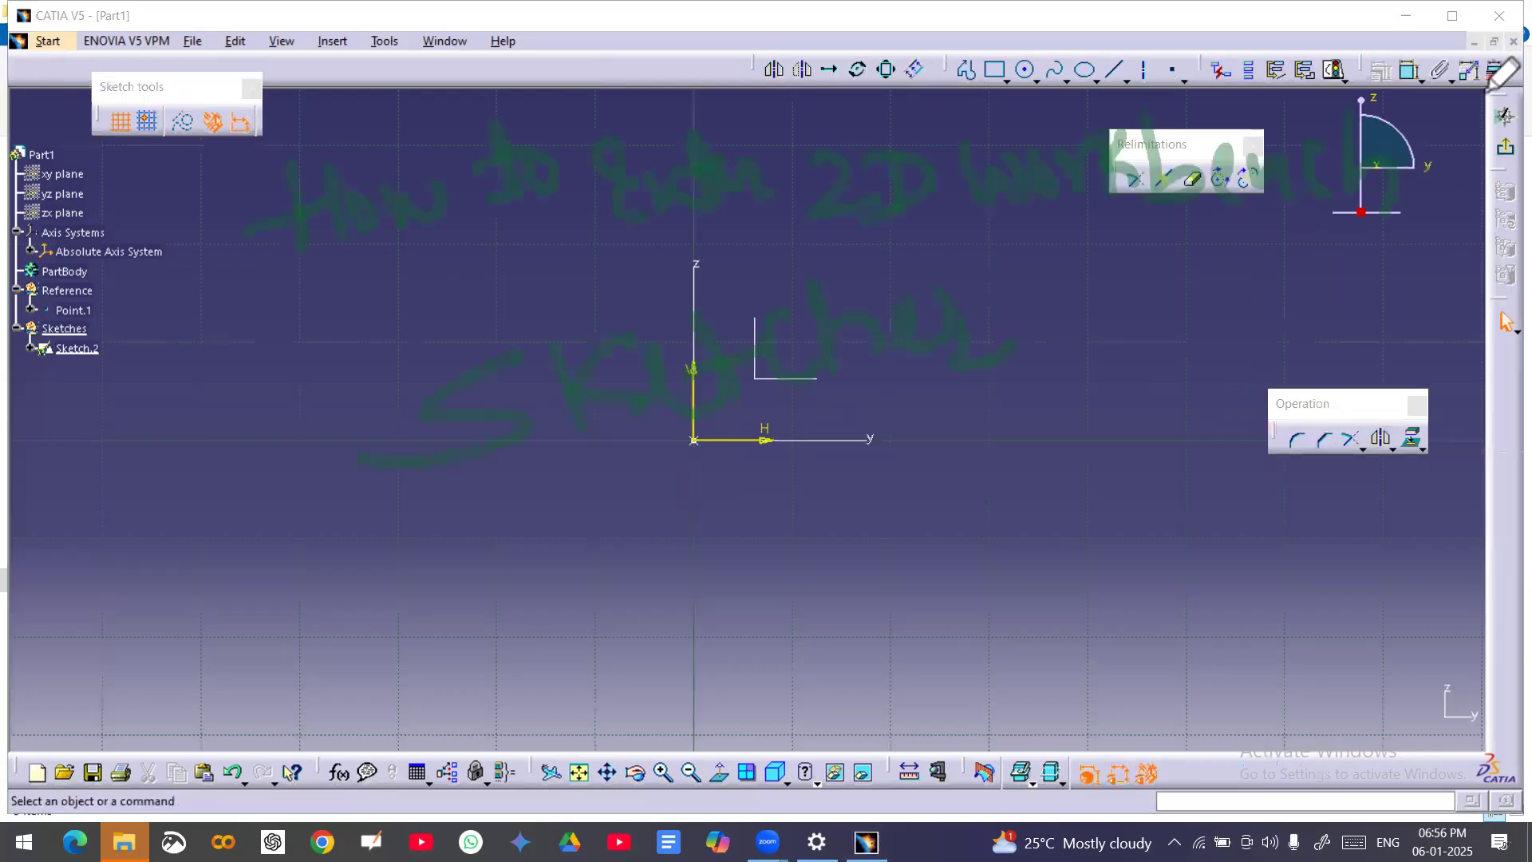
{"action": "left_click_drag", "start_coordinate": [1483, 99], "coordinate": [1489, 133]}
{"action": "left_click_drag", "start_coordinate": [1452, 208], "coordinate": [1461, 247]}
{"action": "mouse_move", "coordinate": [1090, 439]}
{"action": "left_mouse_down"}
{"action": "mouse_move", "coordinate": [1091, 557]}
{"action": "mouse_move", "coordinate": [1115, 472]}
{"action": "mouse_move", "coordinate": [1146, 539]}
{"action": "mouse_move", "coordinate": [1259, 461]}
{"action": "mouse_move", "coordinate": [1388, 500]}
{"action": "left_mouse_up"}
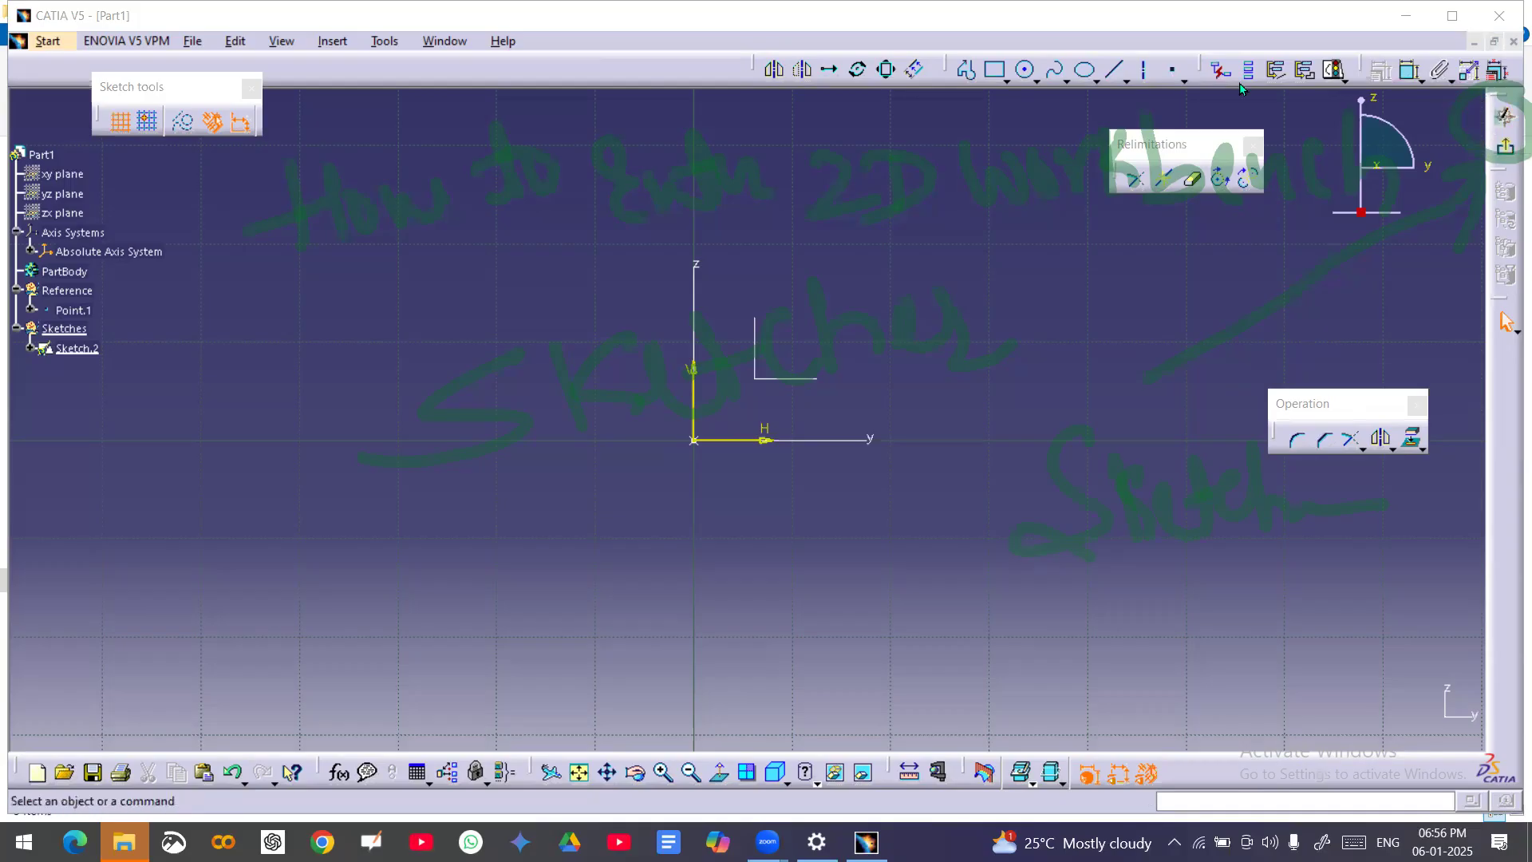
{"action": "mouse_move", "coordinate": [1315, 164]}
{"action": "left_mouse_down"}
{"action": "mouse_move", "coordinate": [1317, 143]}
{"action": "mouse_move", "coordinate": [513, 147]}
{"action": "mouse_move", "coordinate": [419, 172]}
{"action": "mouse_move", "coordinate": [642, 362]}
{"action": "mouse_move", "coordinate": [1164, 113]}
{"action": "left_mouse_up"}
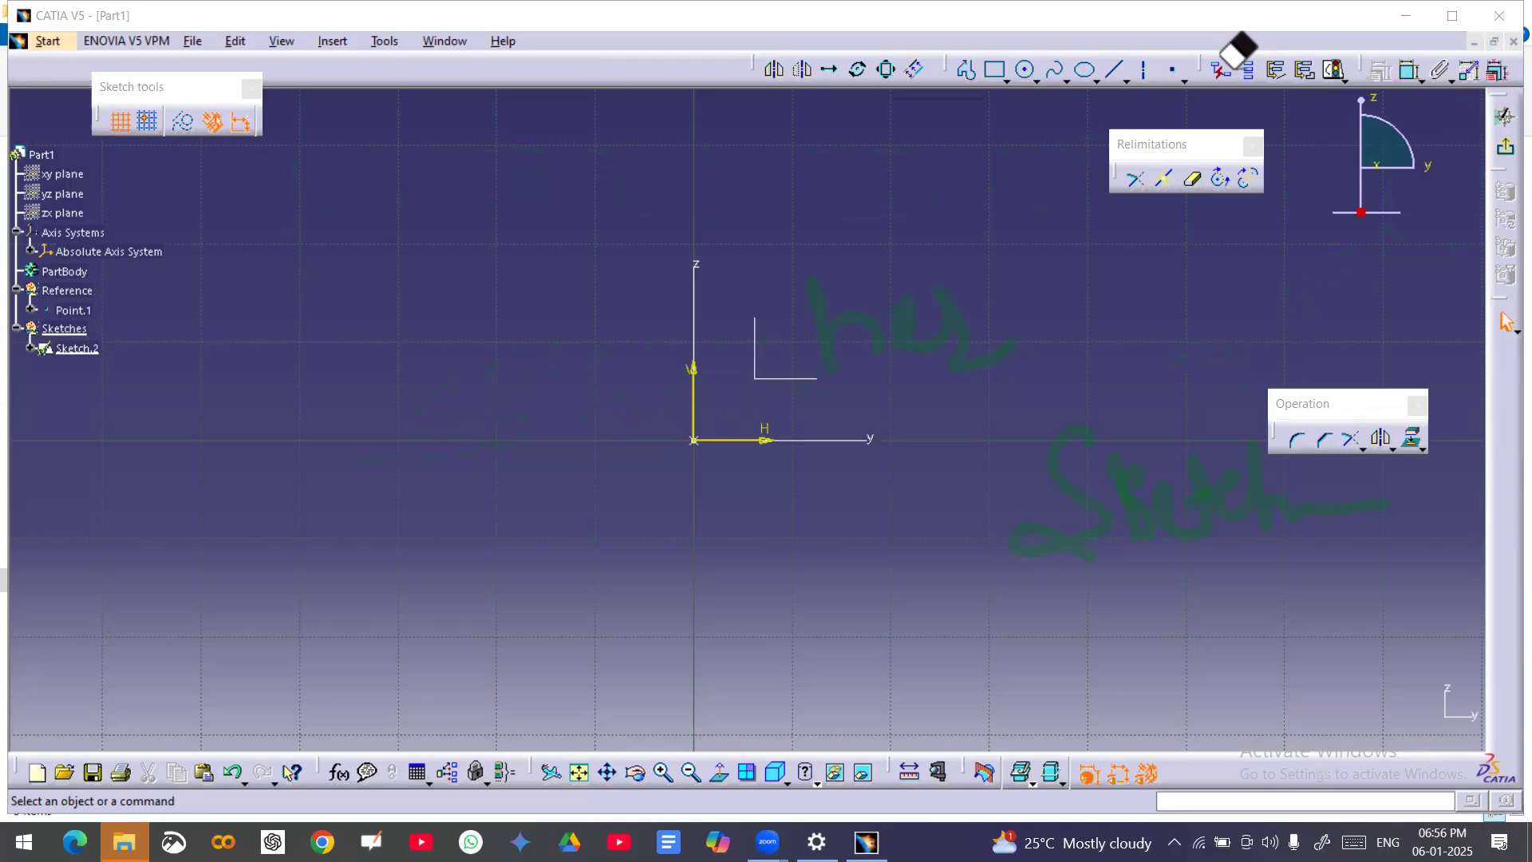